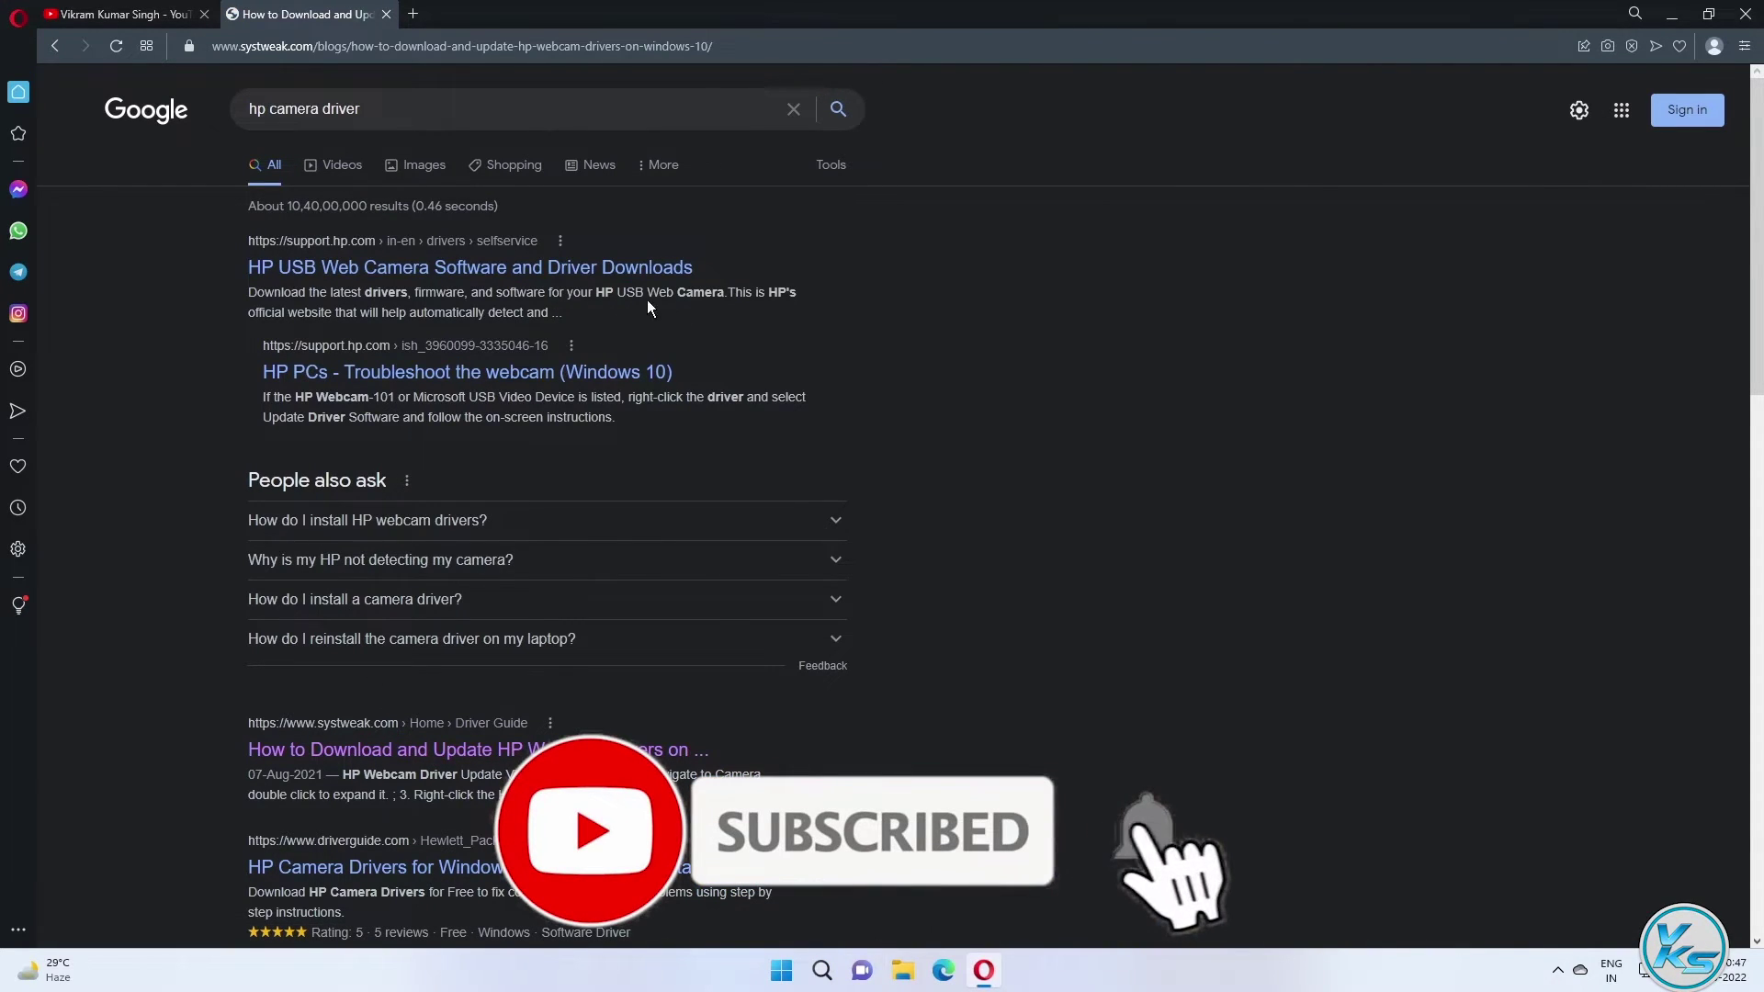
# View HP's USB Web Camera software and driver downloads page from the search results, and return to the desktop with its tab closed
pyautogui.click(312, 274)
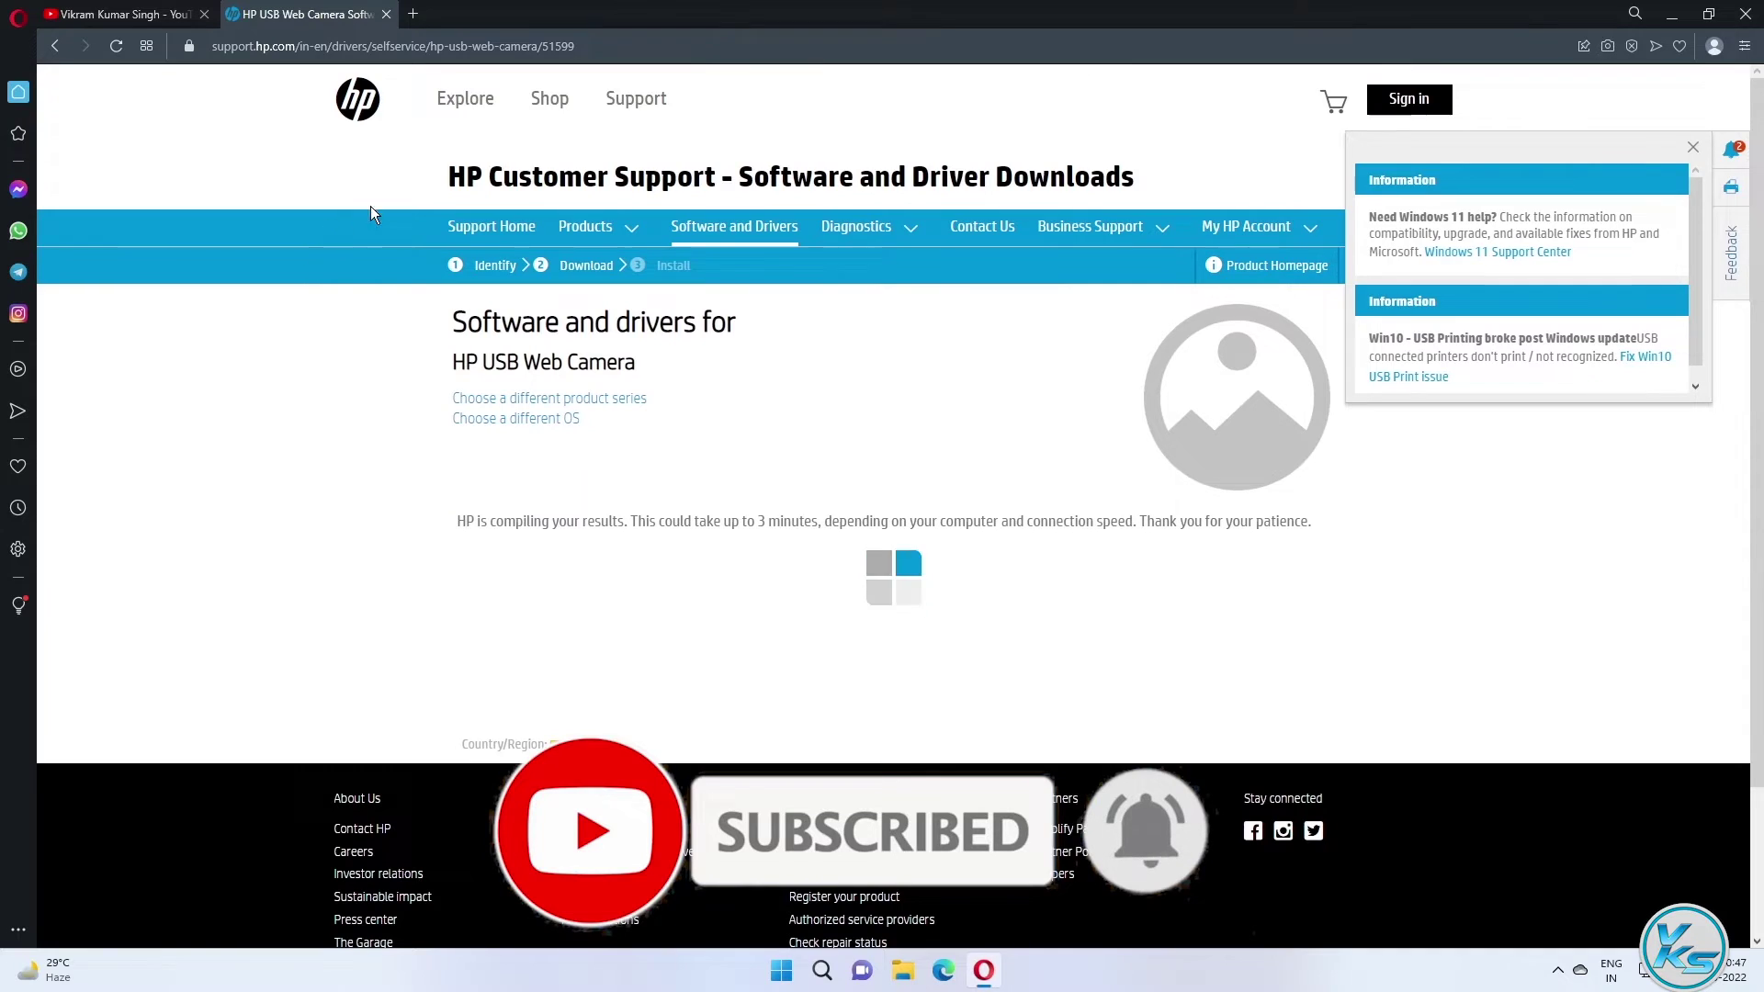
pyautogui.moveTo(441, 101)
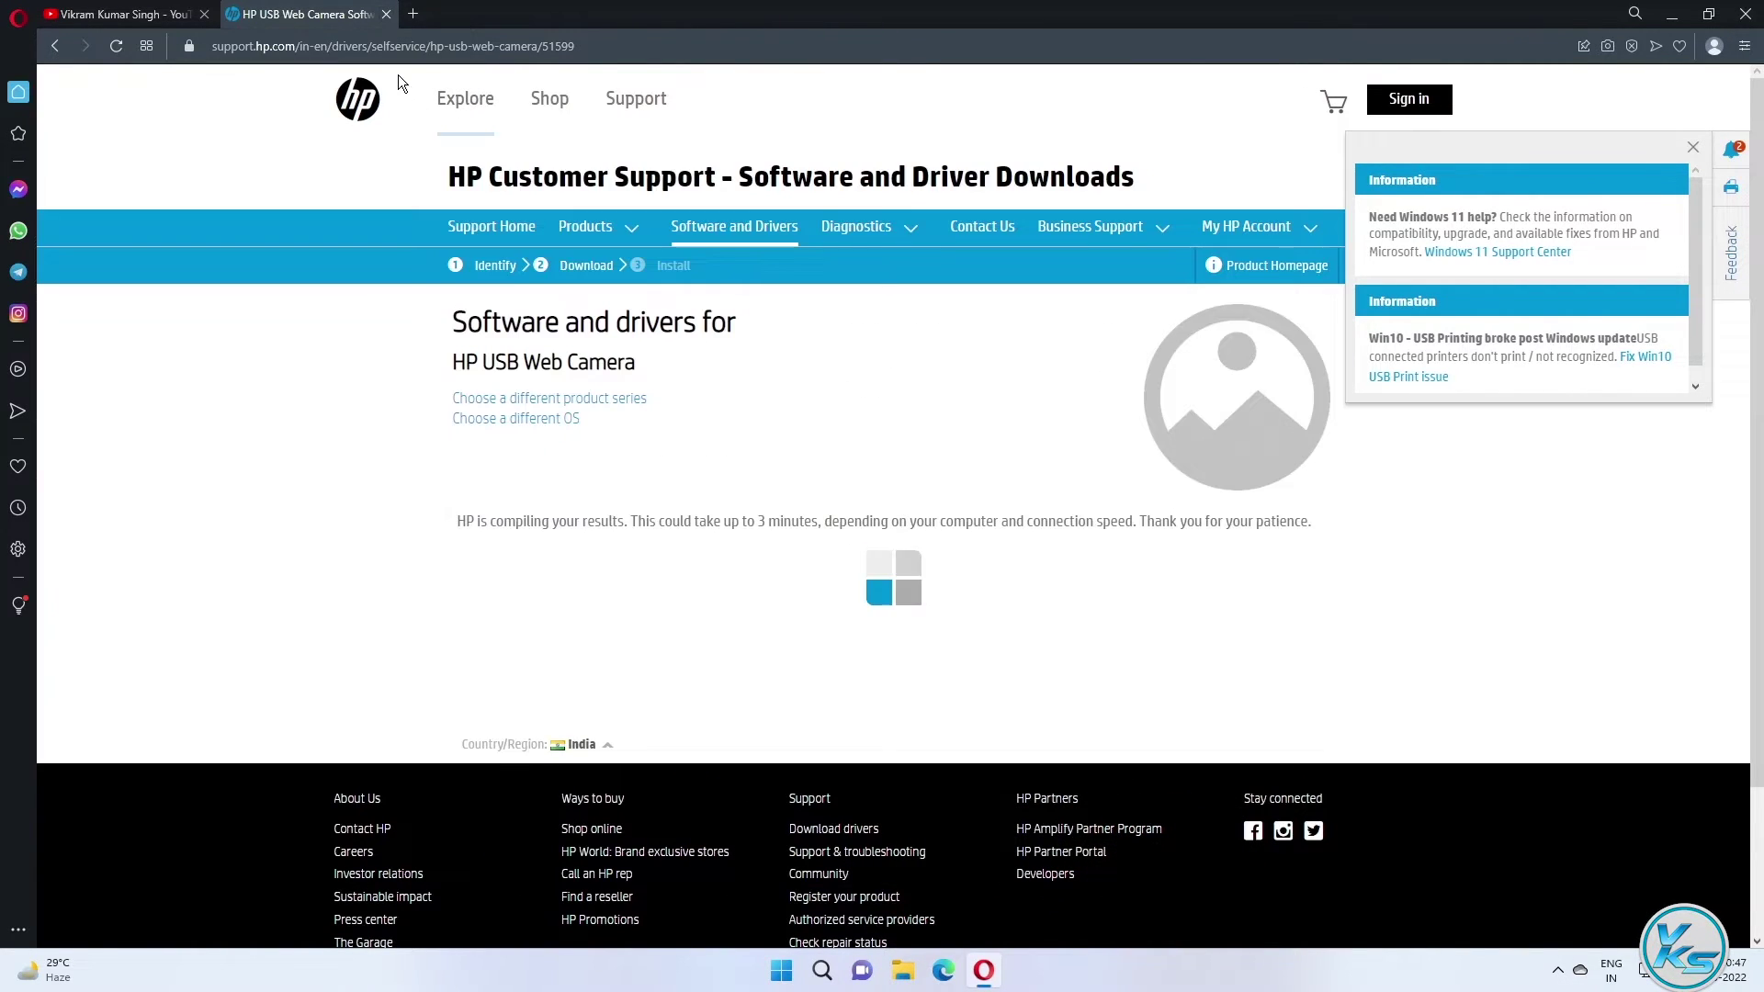
pyautogui.click(386, 14)
pyautogui.click(1674, 14)
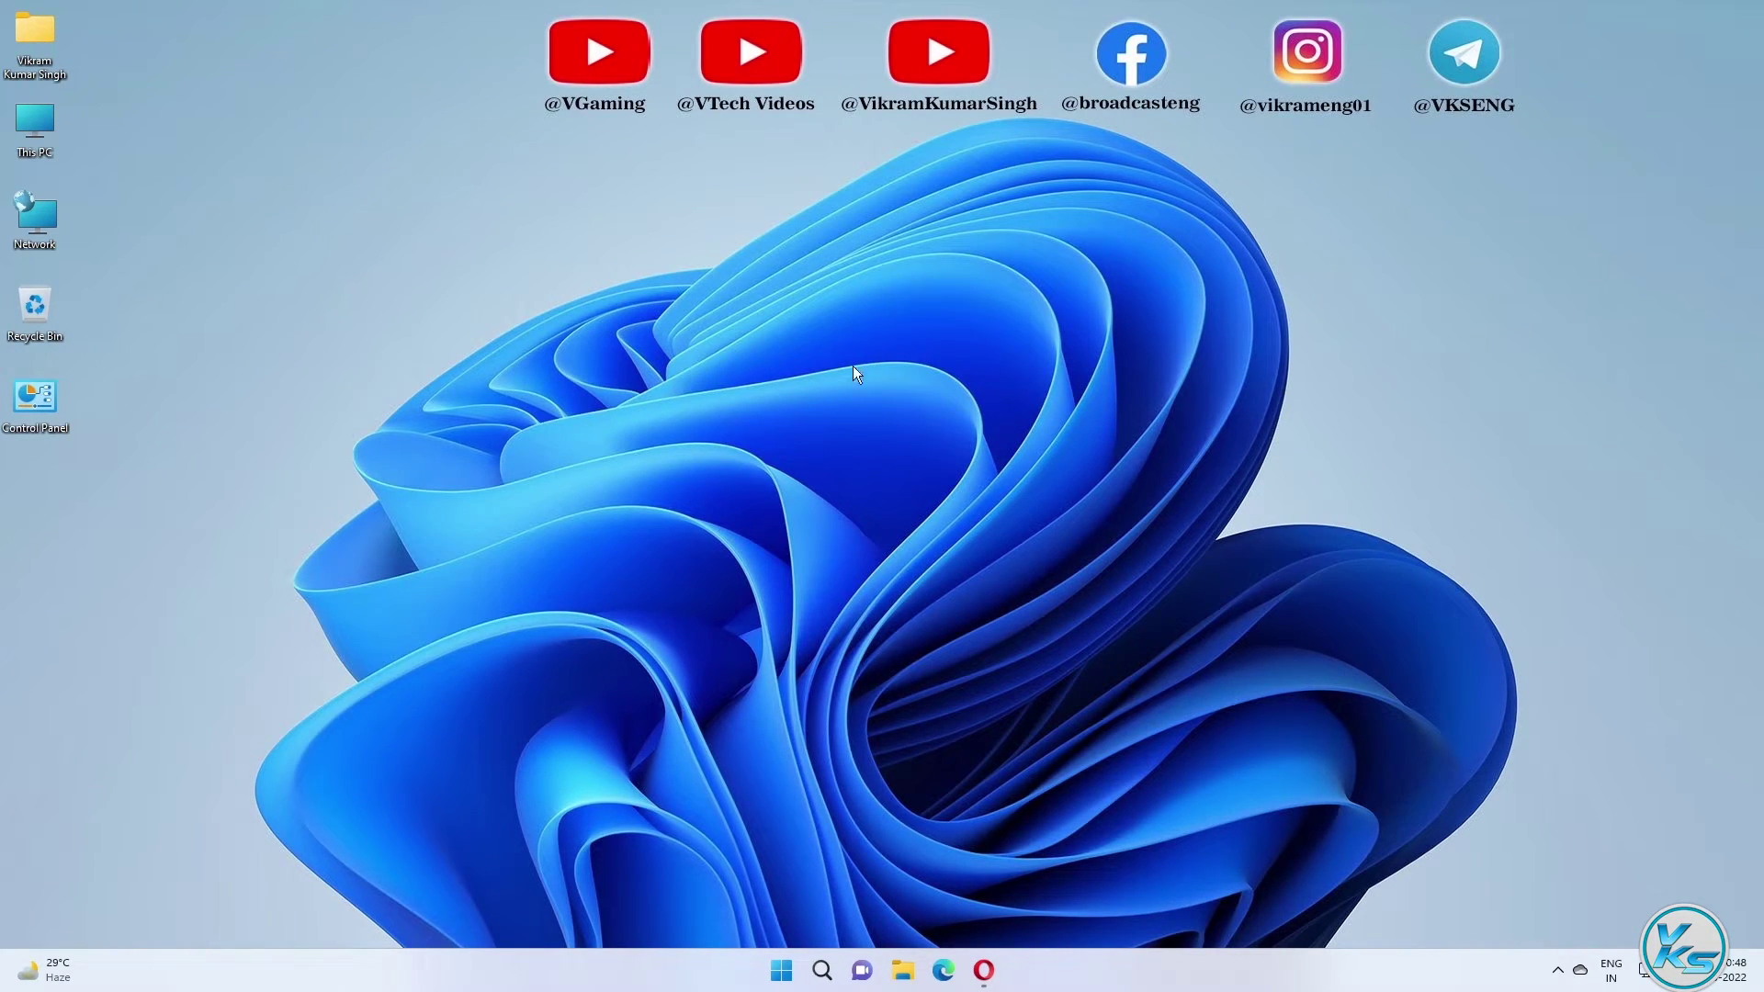
# Open Device Manager and move its window toward the middle of the desktop
pyautogui.rightClick(778, 981)
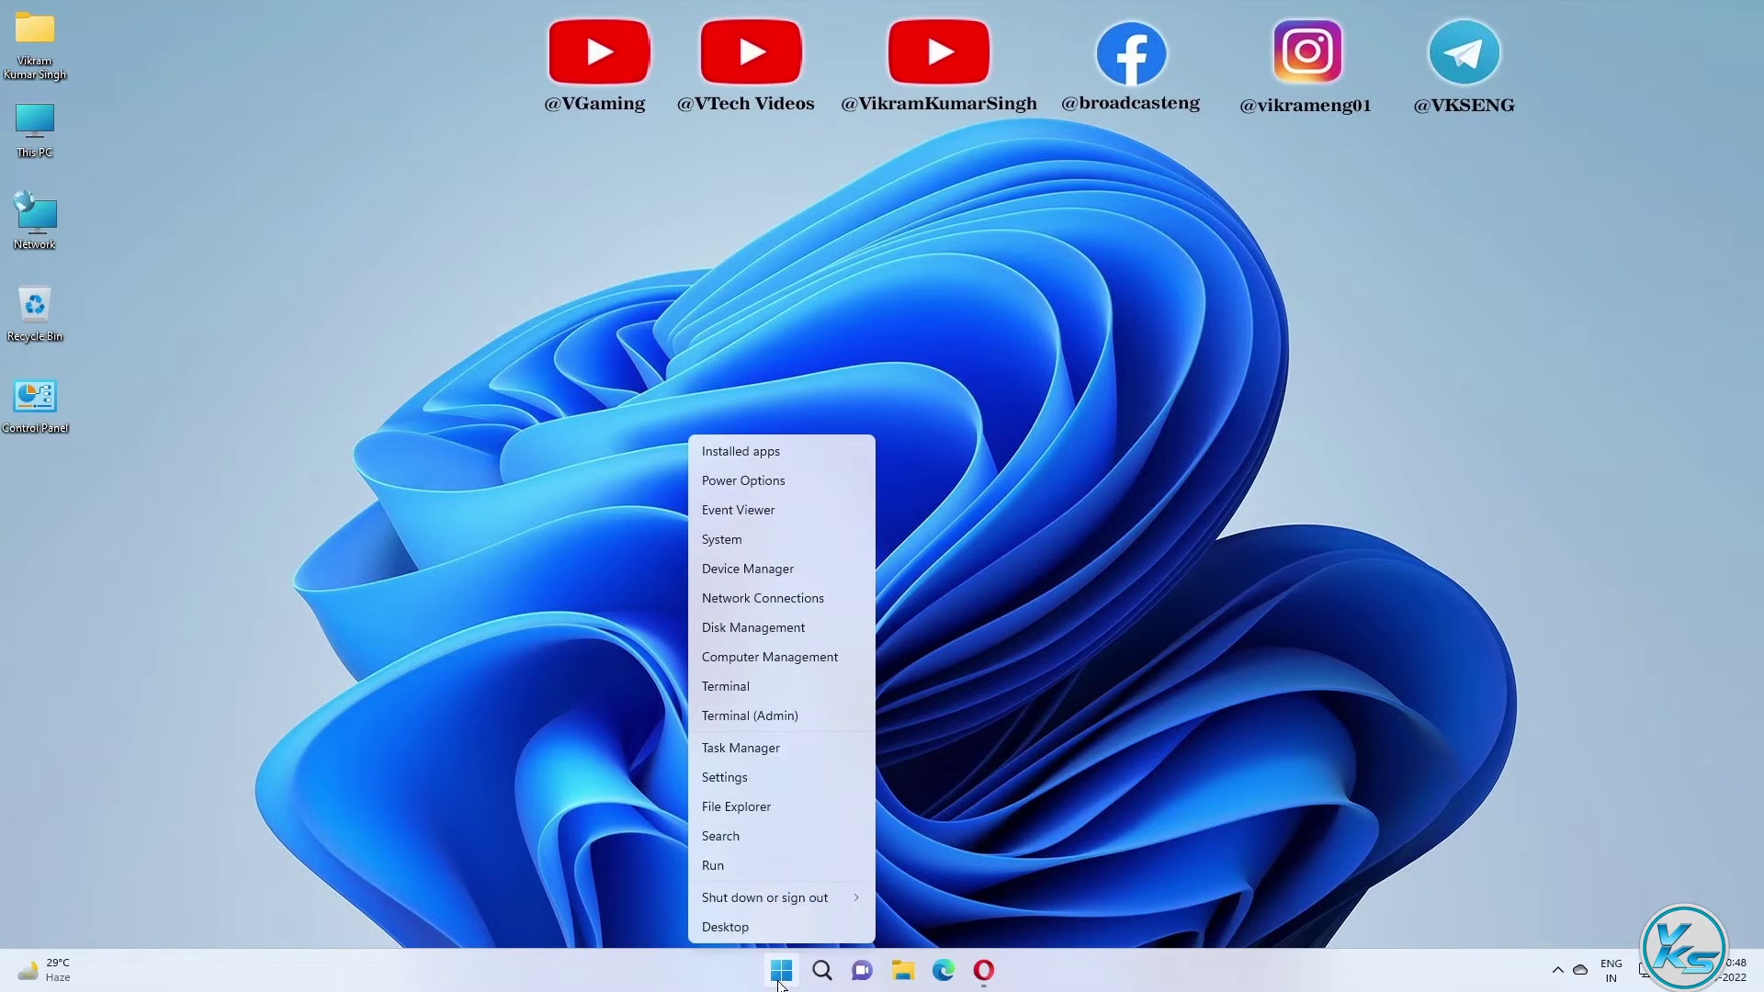
pyautogui.click(740, 568)
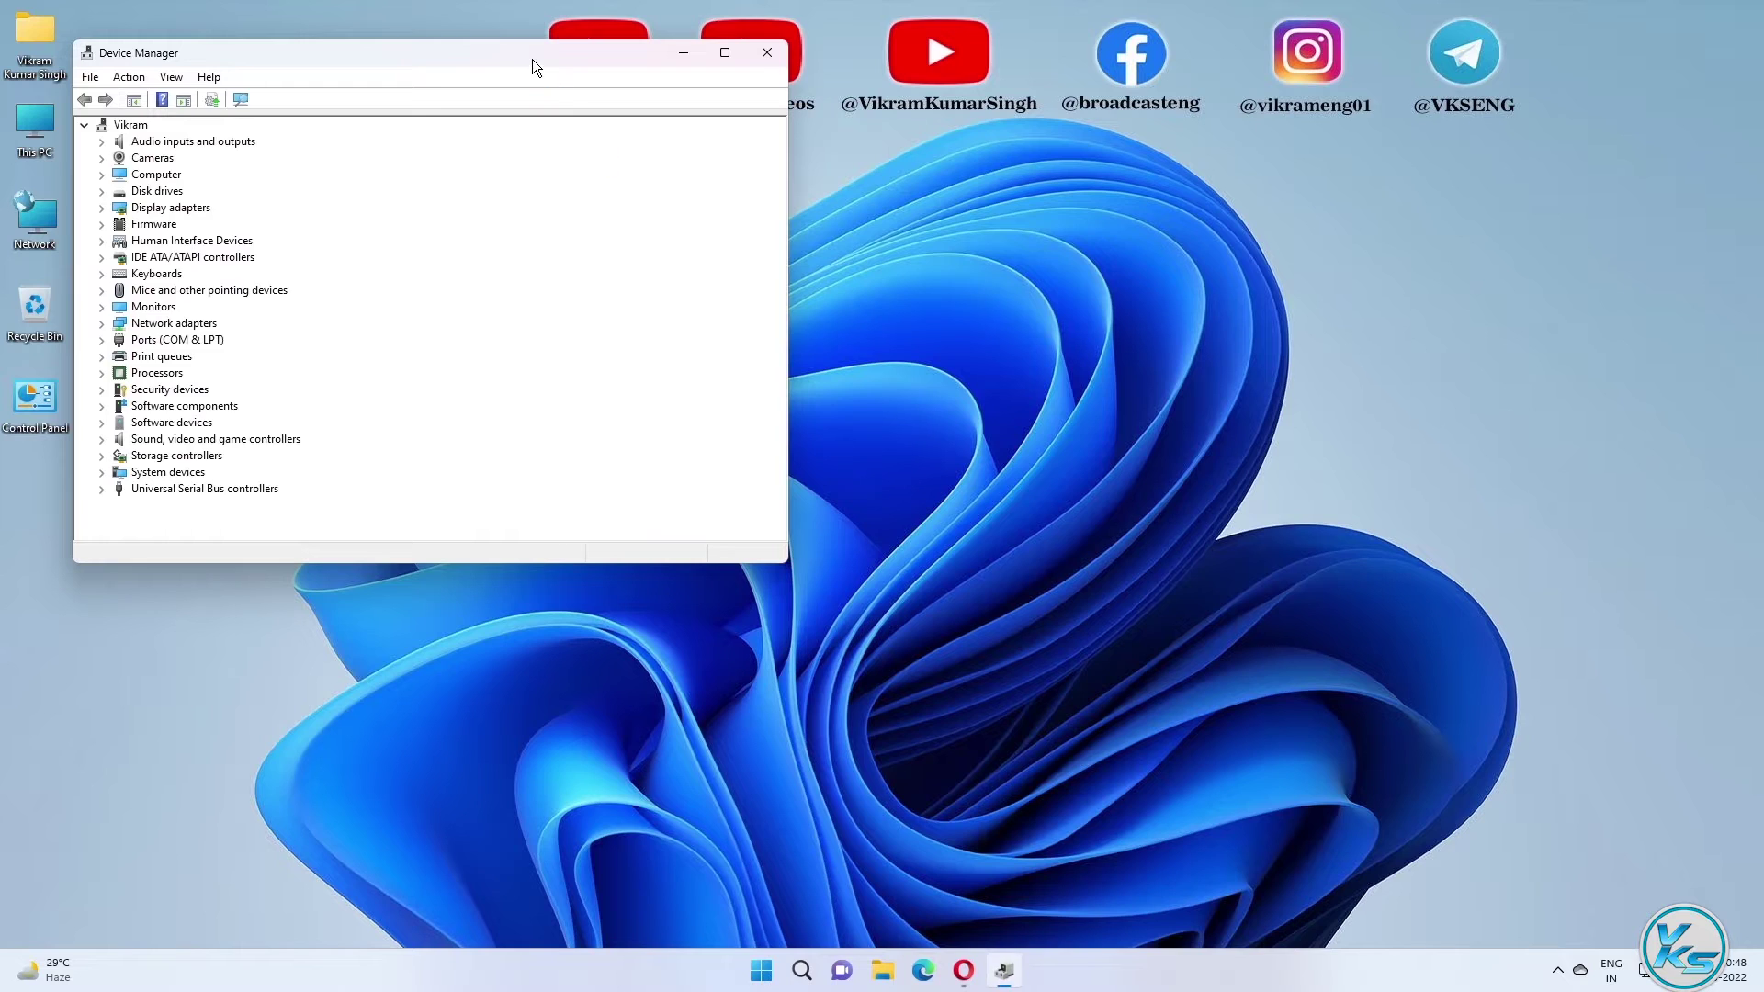
pyautogui.moveTo(532, 52); pyautogui.dragTo(1032, 158)
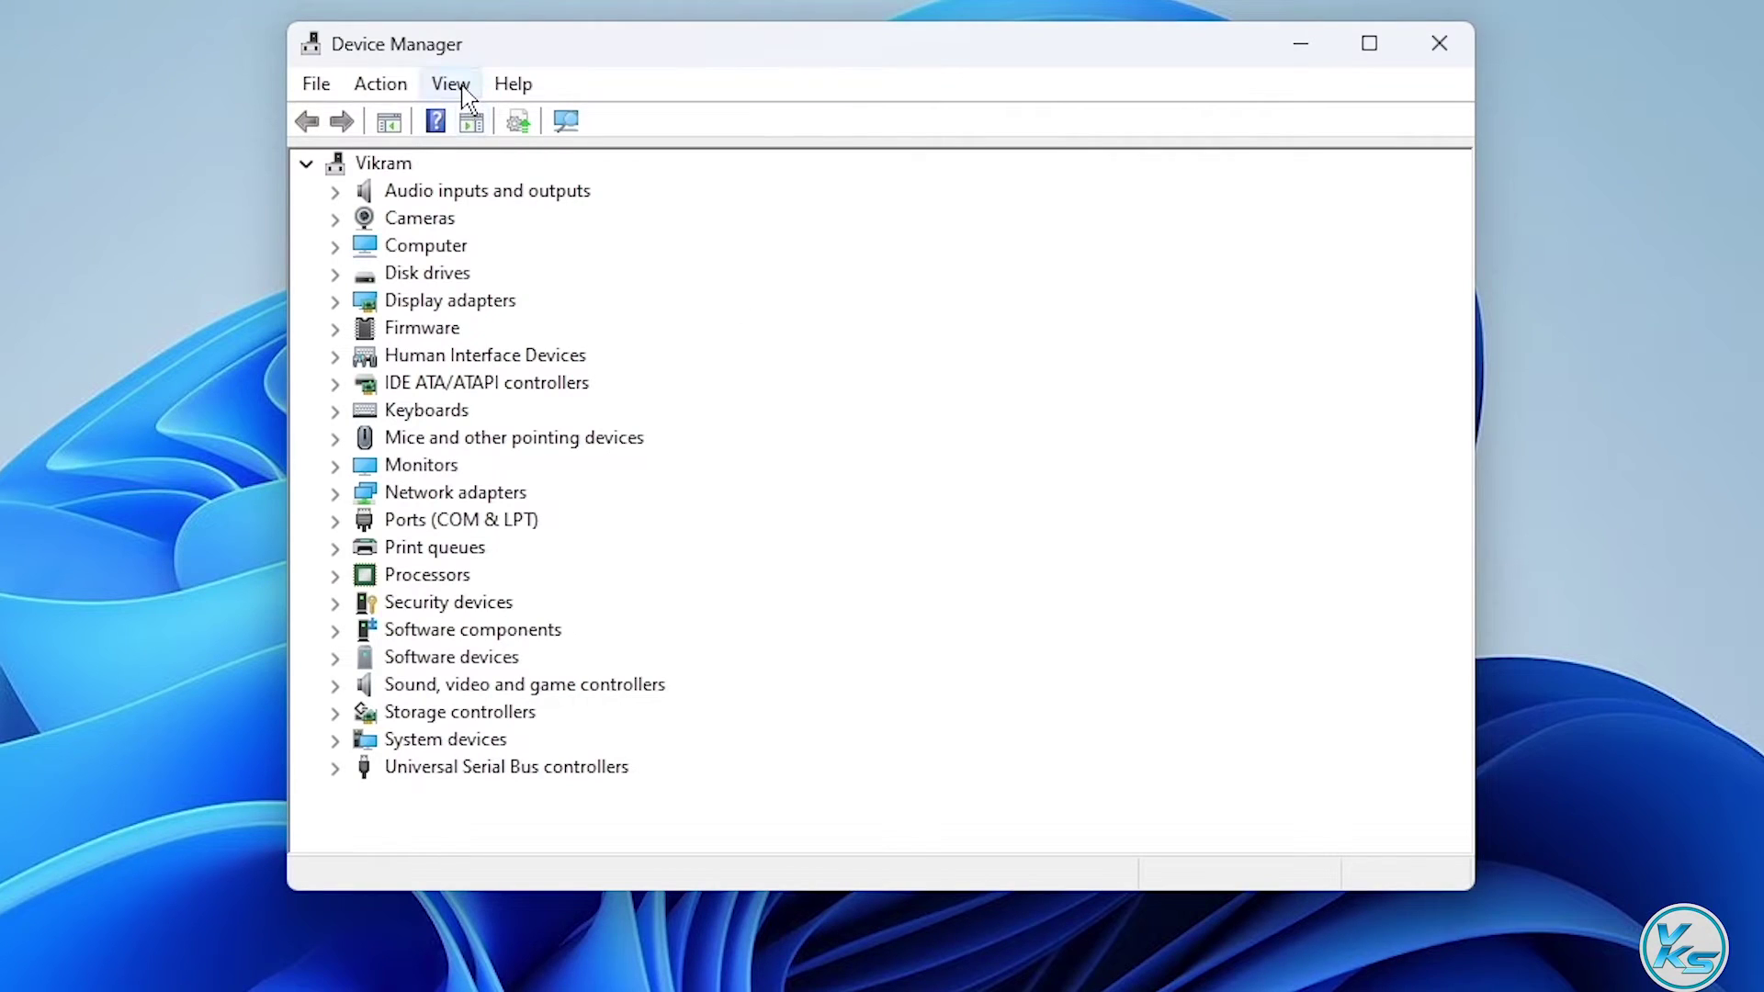
# Show hidden devices in the Device Manager device list
pyautogui.click(451, 85)
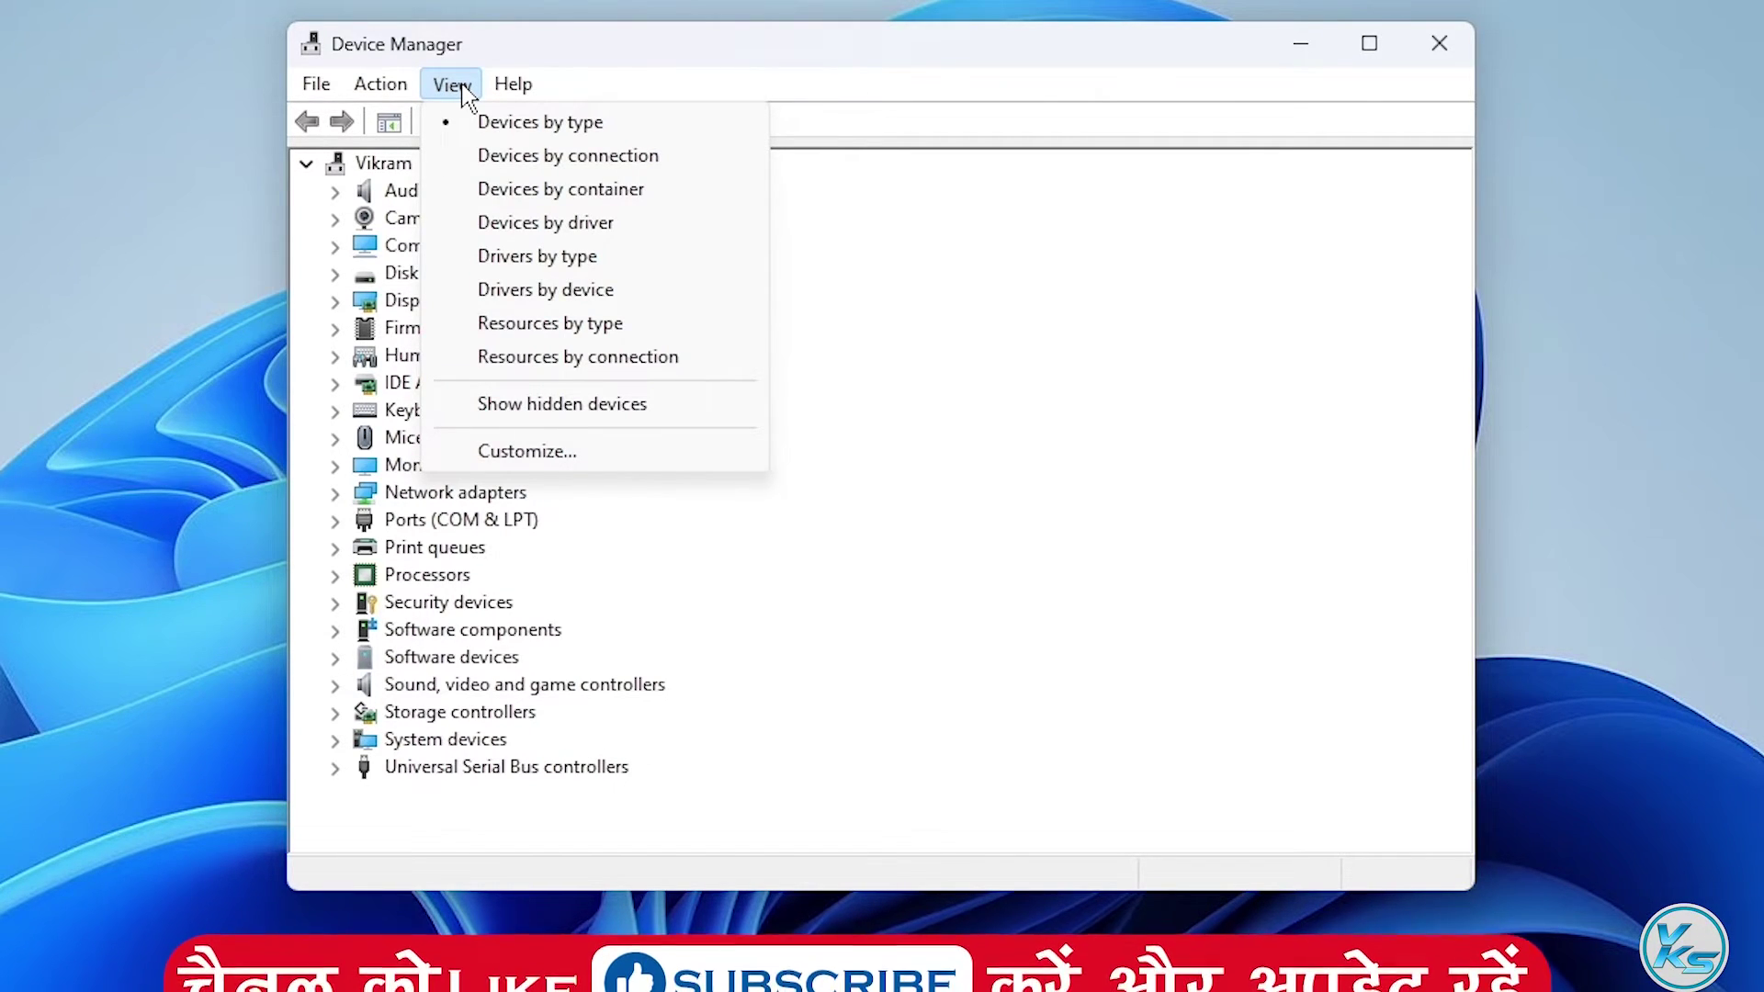
pyautogui.moveTo(514, 84)
pyautogui.moveTo(451, 84)
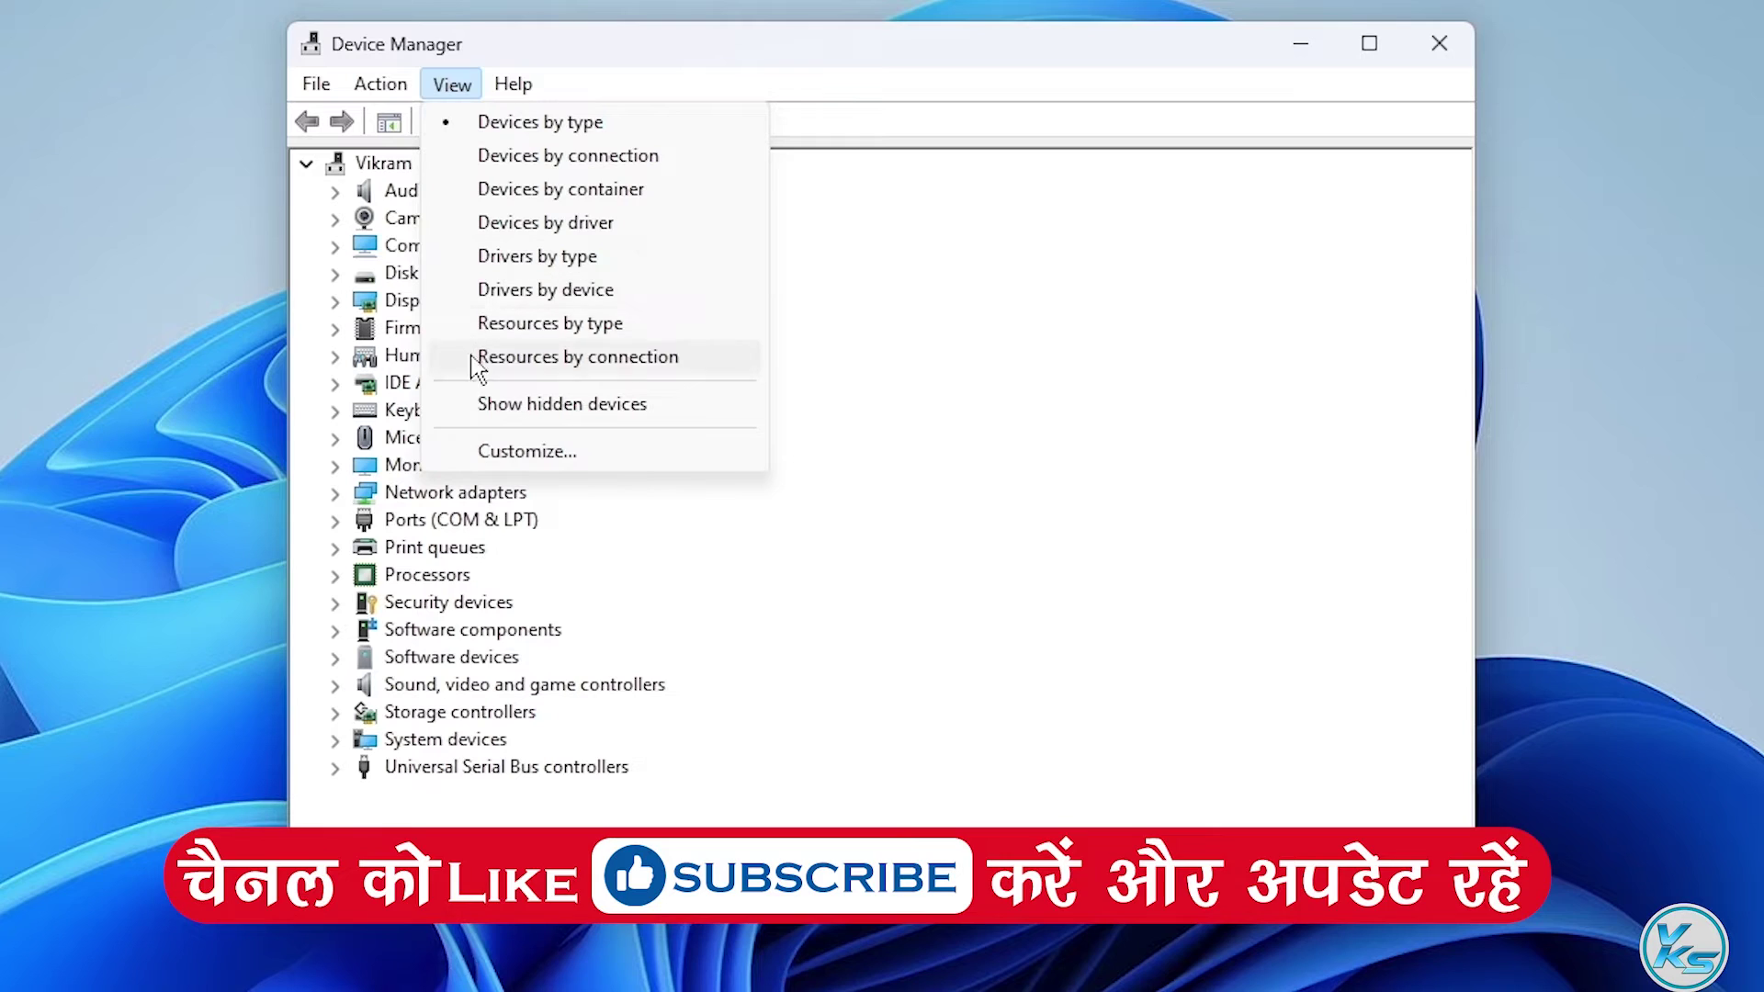
pyautogui.click(528, 404)
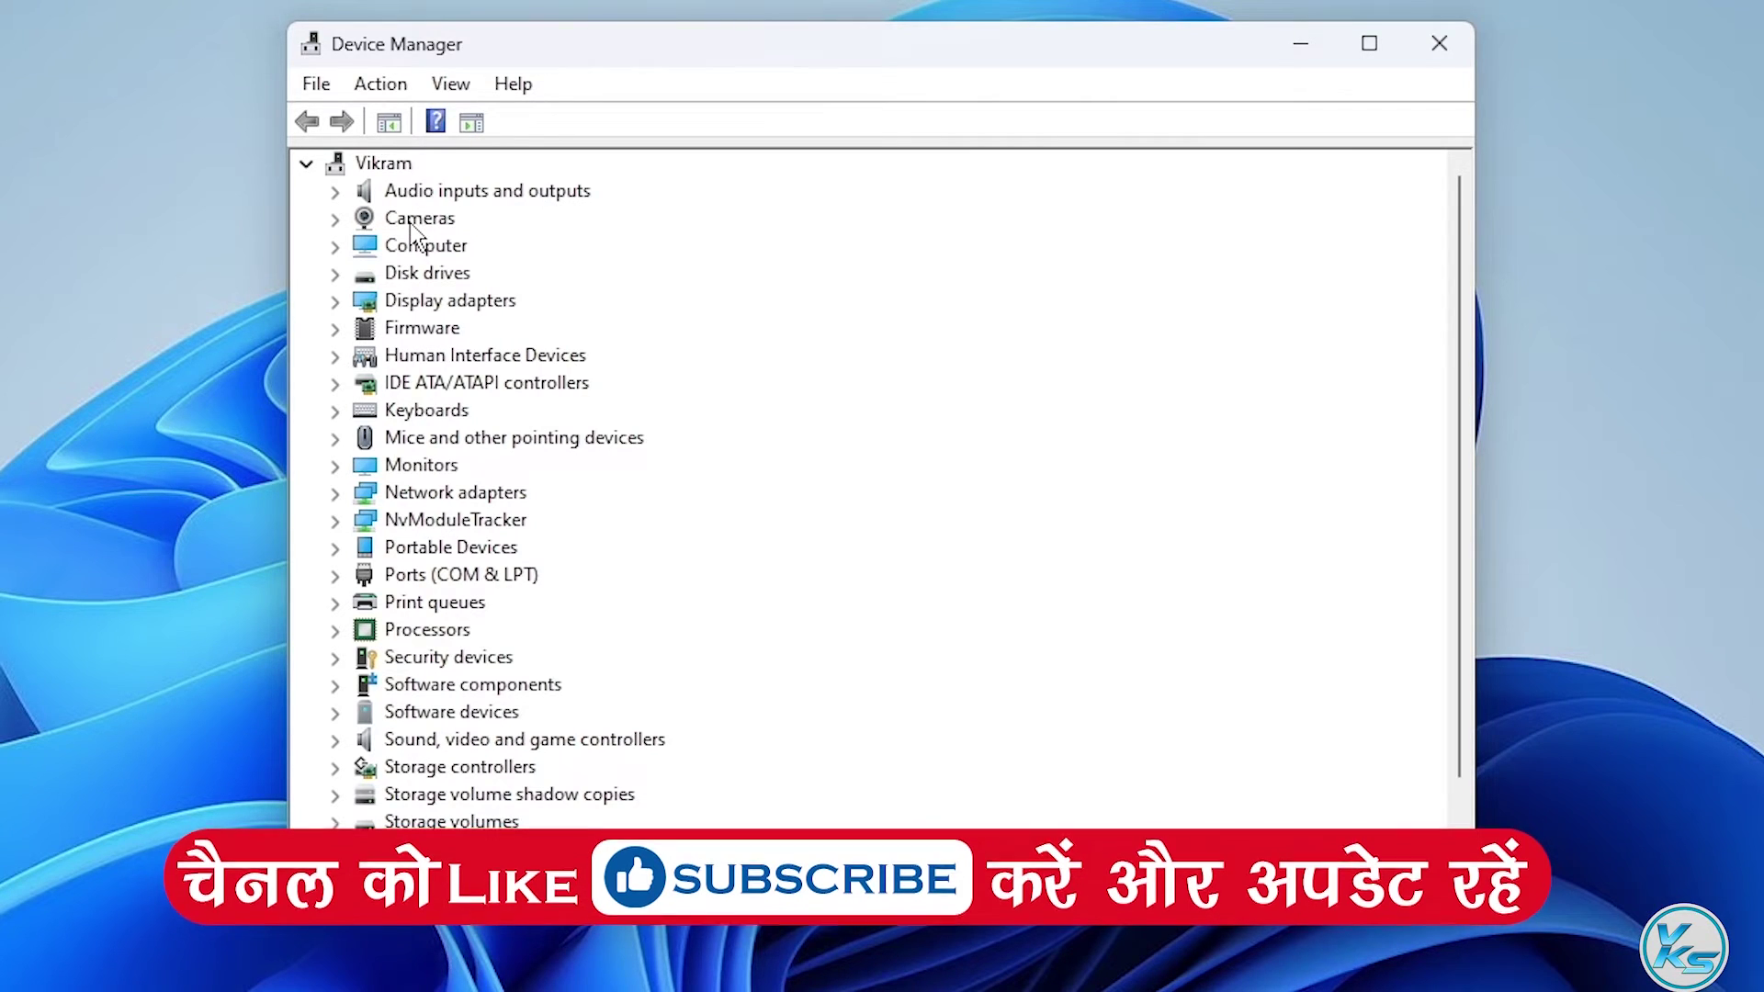
pyautogui.click(1122, 449)
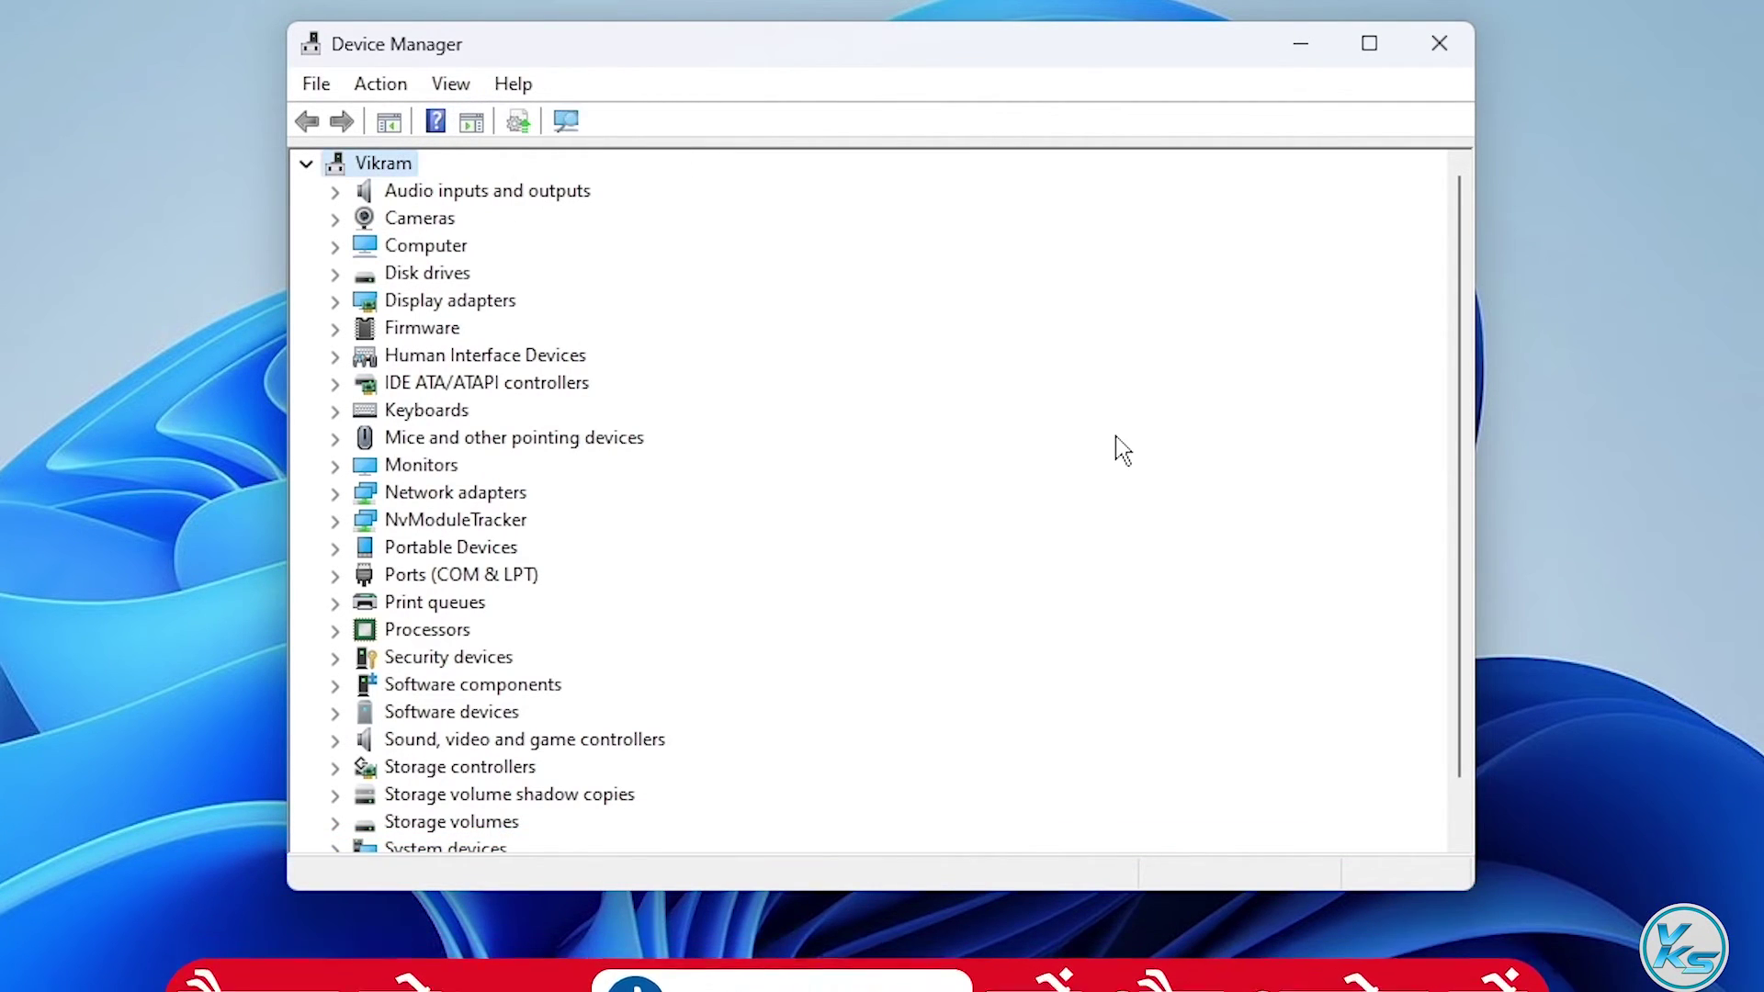
# Start adding legacy hardware with the option to install hardware manually selected from a list
pyautogui.click(398, 90)
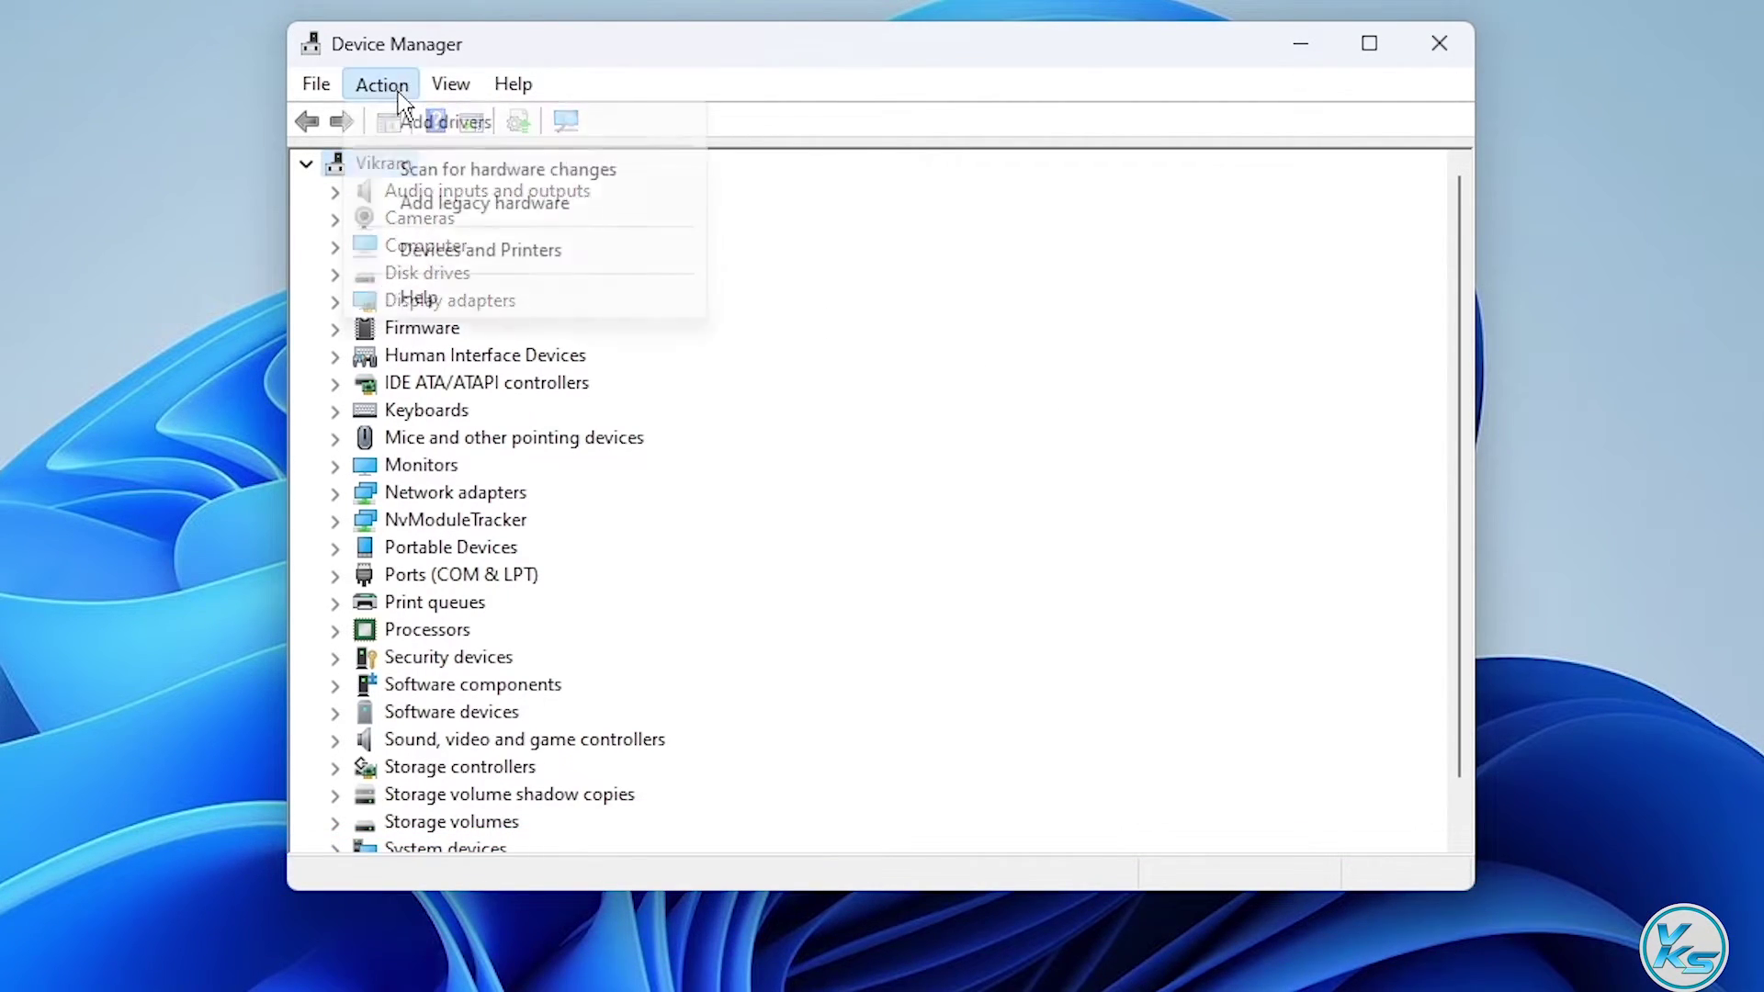
pyautogui.click(462, 206)
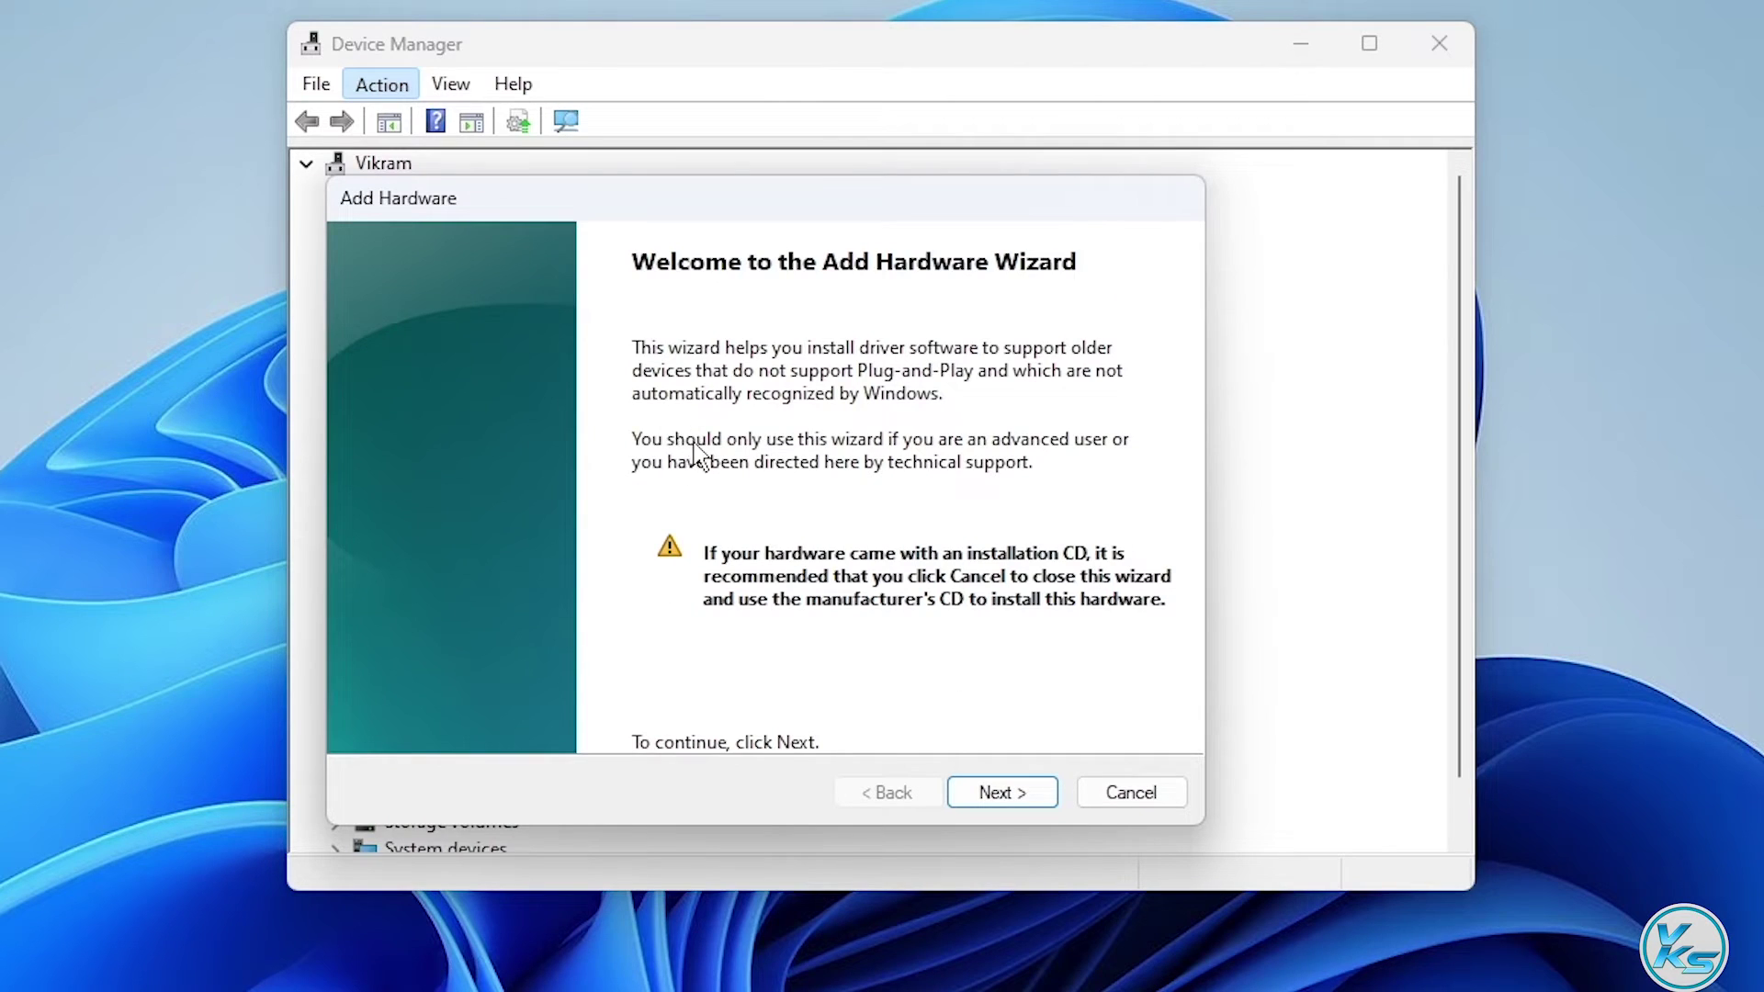
pyautogui.click(1009, 790)
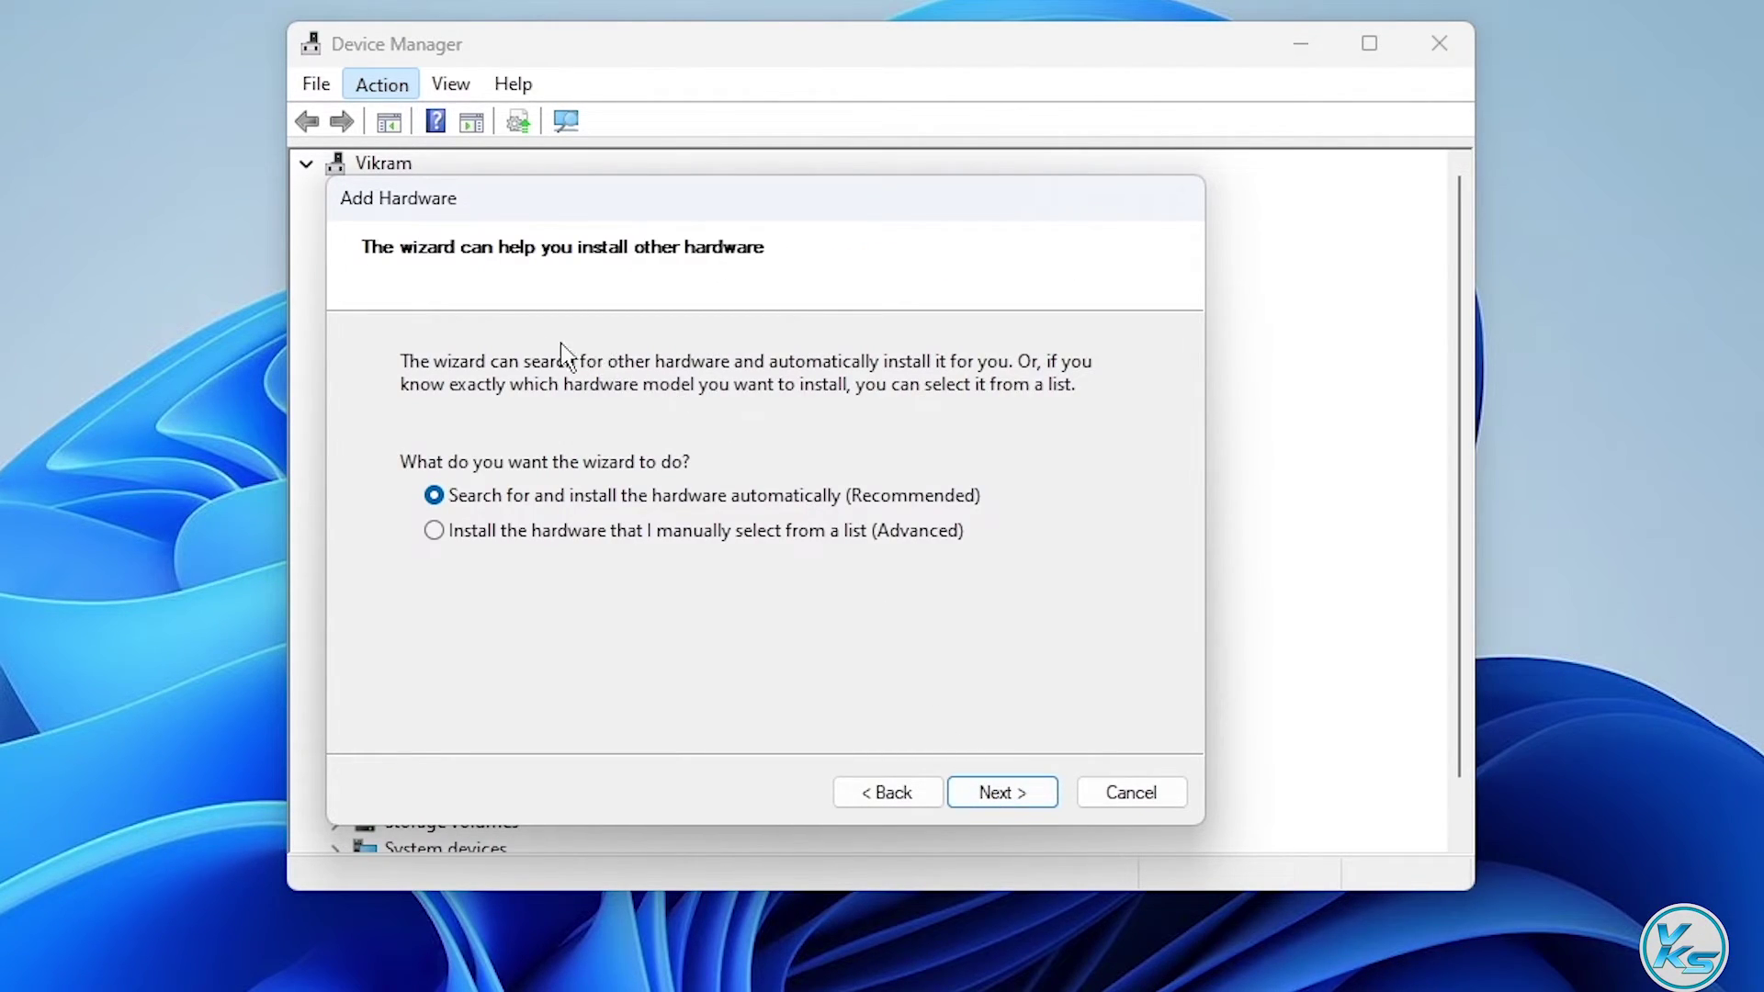
pyautogui.click(488, 538)
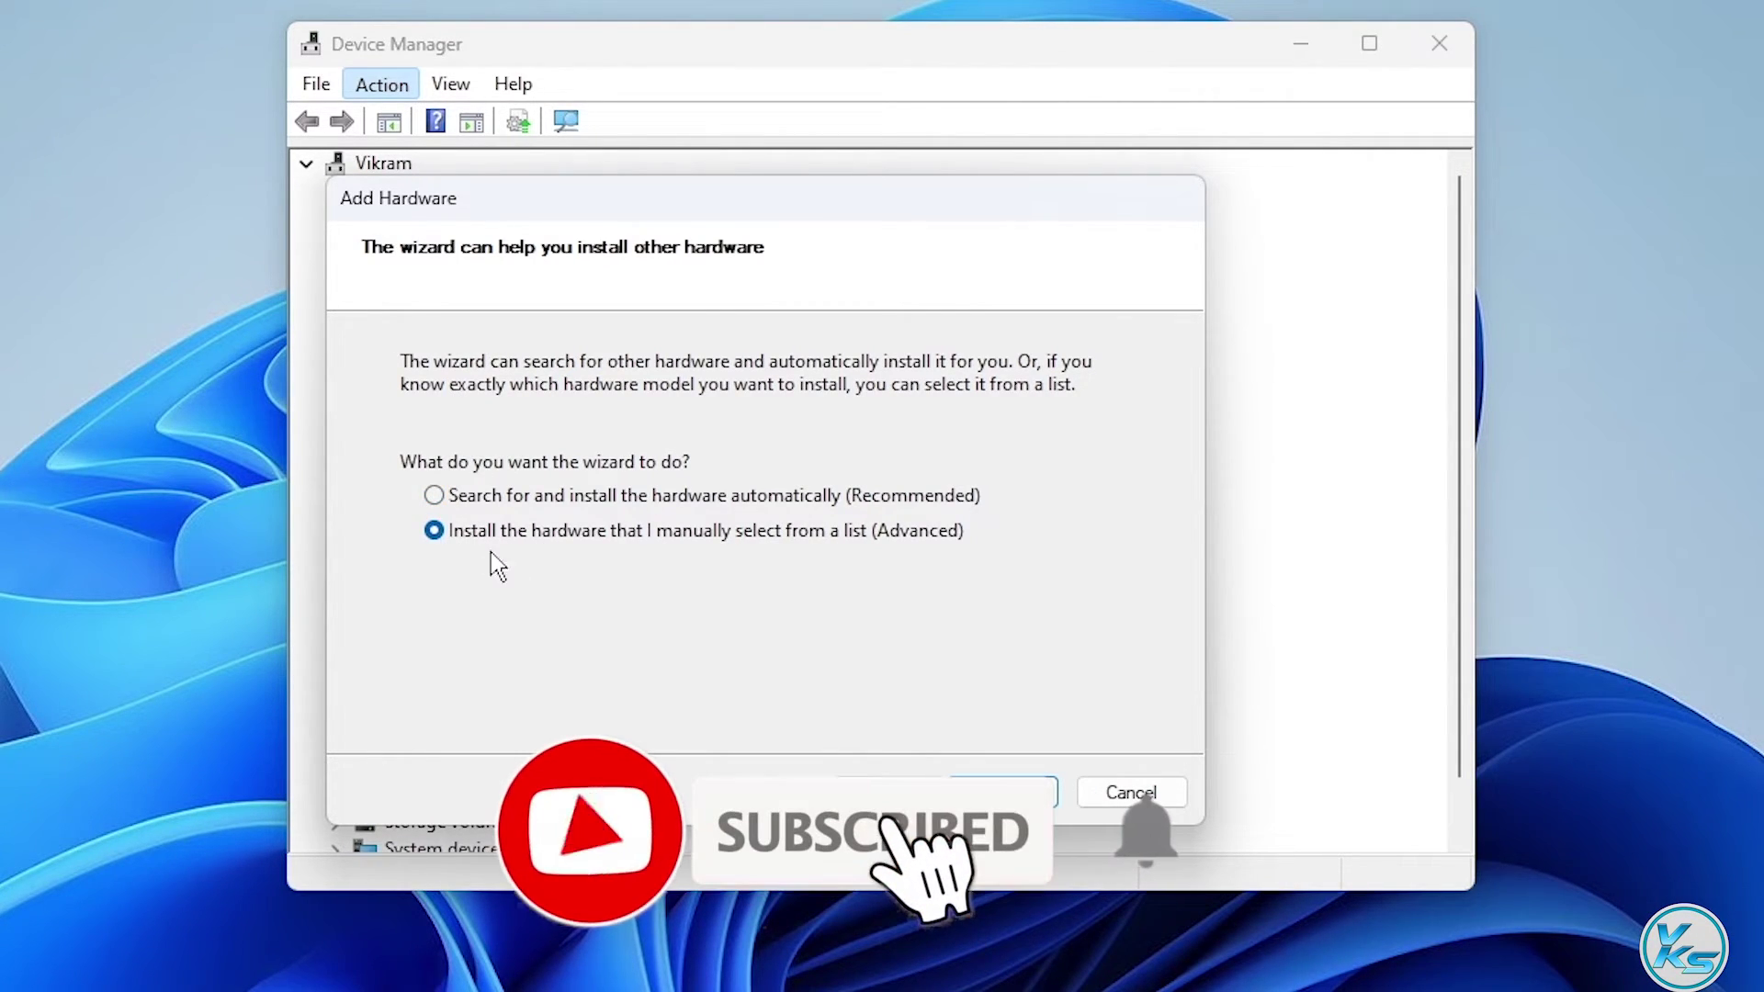
pyautogui.click(1003, 792)
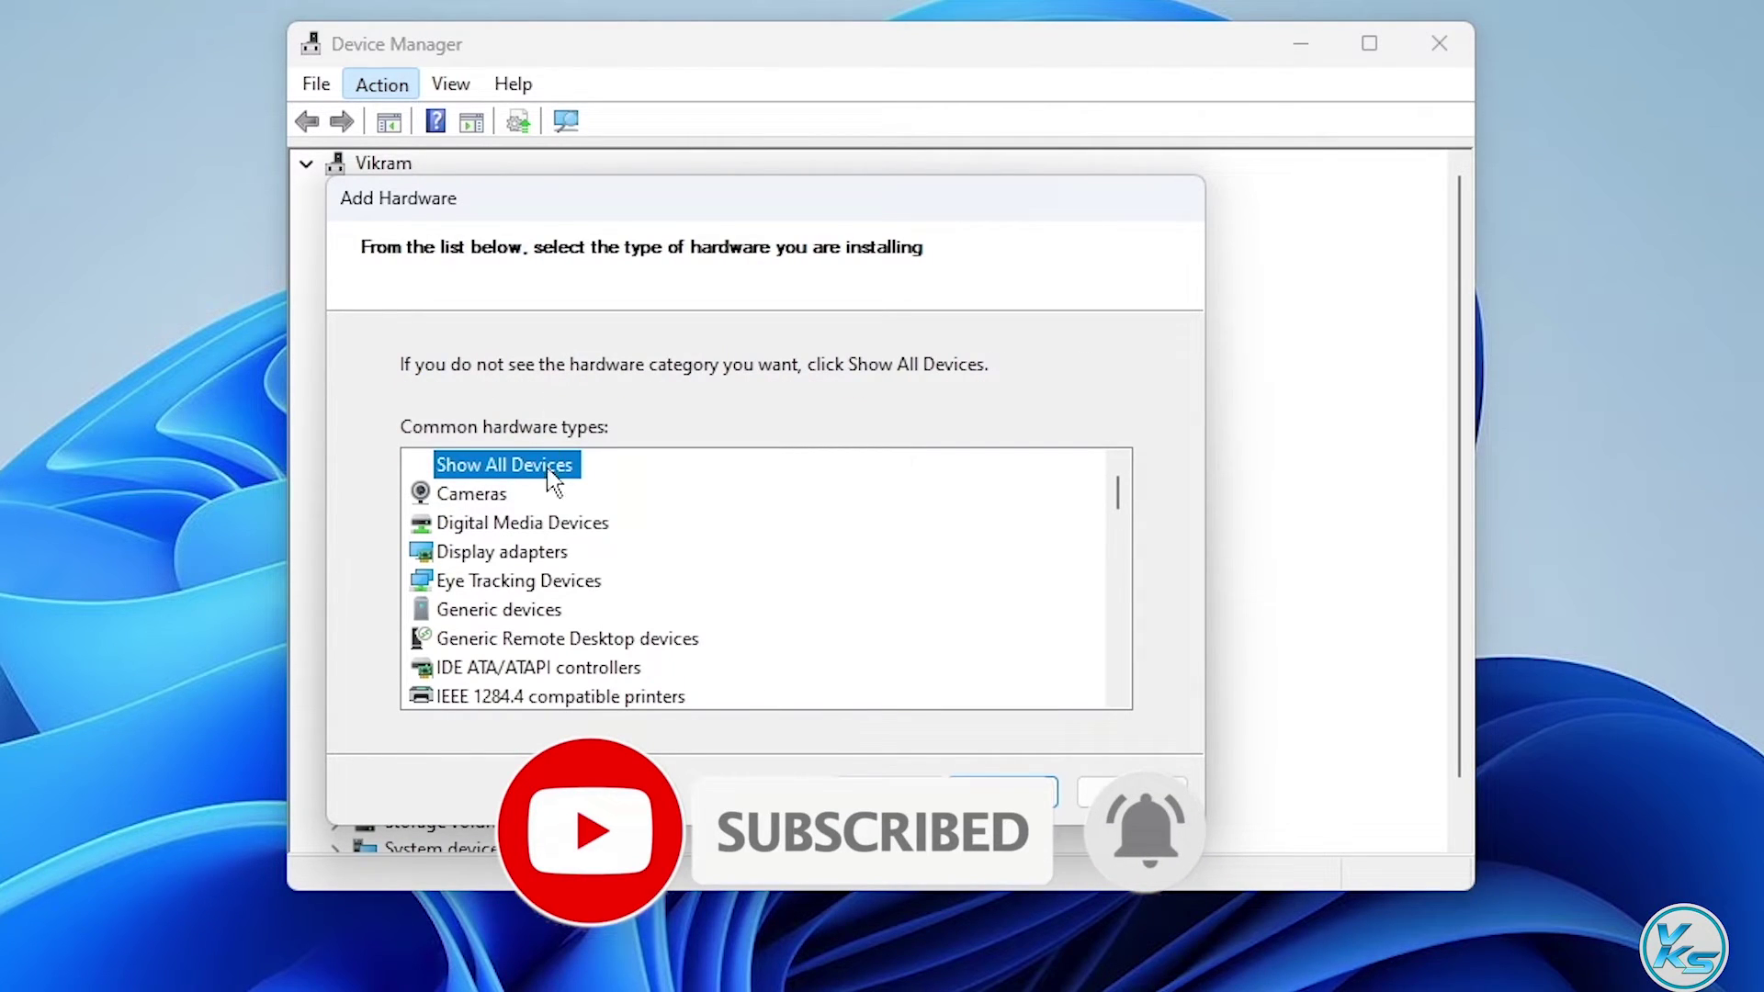
# Try to find an installable driver under the Cameras hardware type, and return to the hardware type list
pyautogui.click(487, 497)
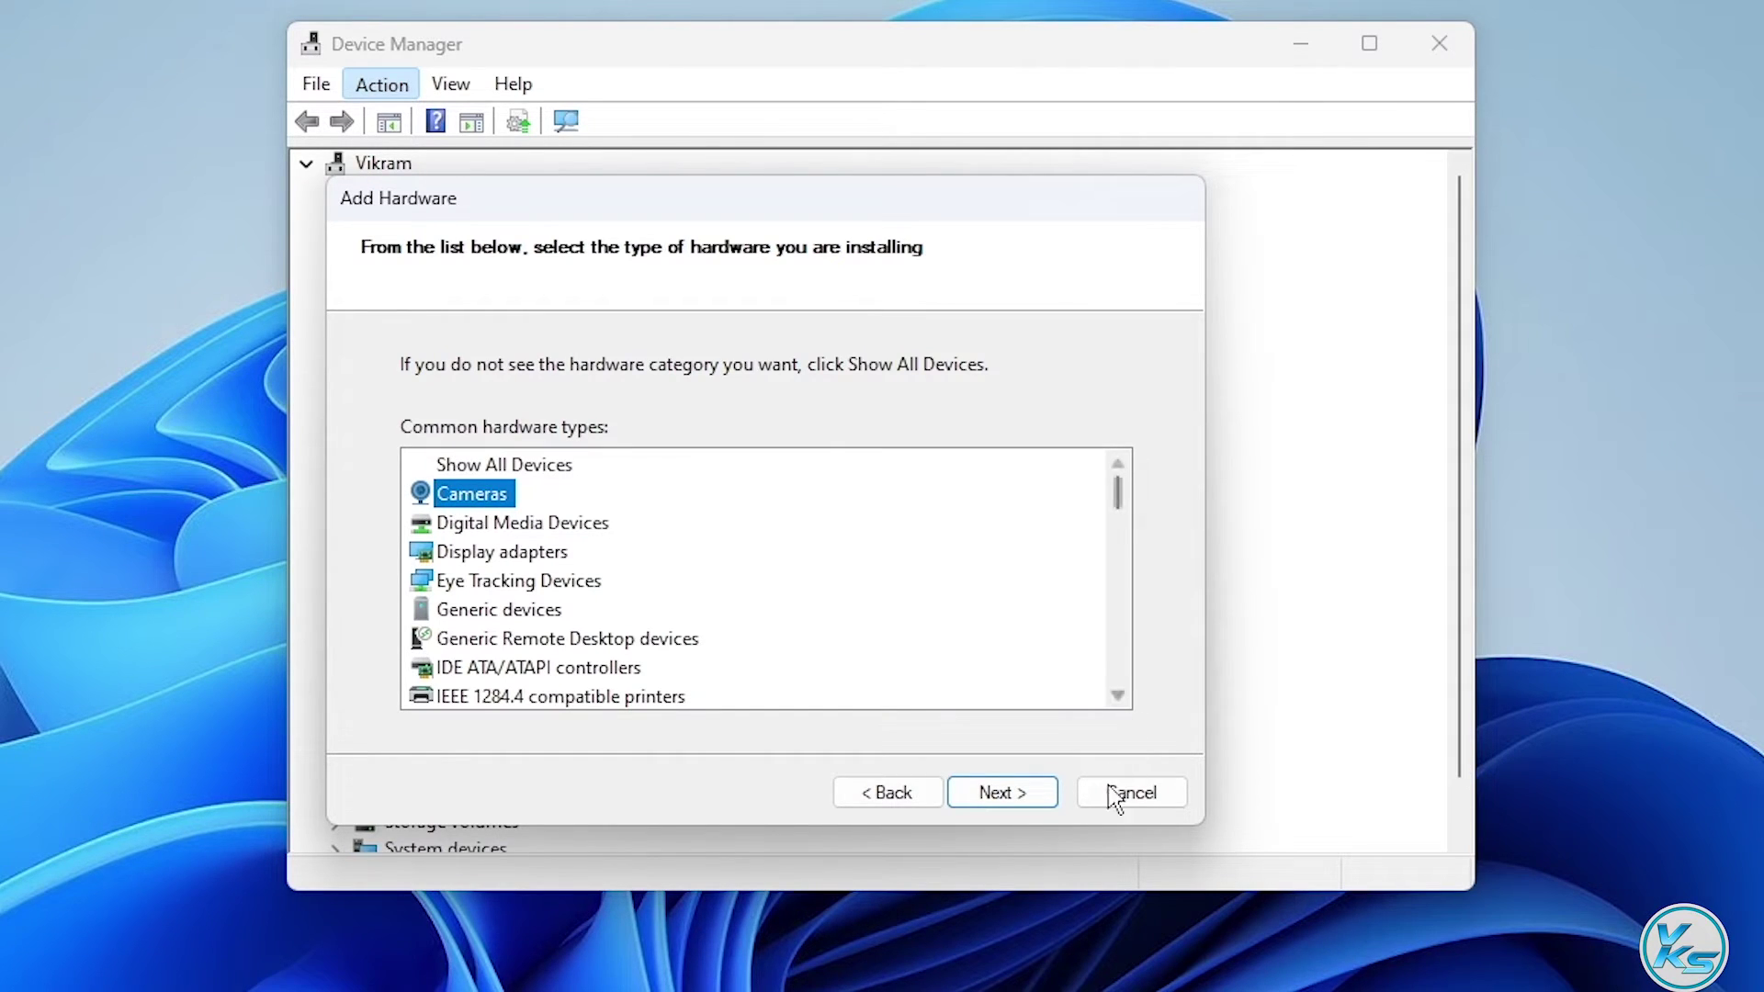
pyautogui.click(1010, 798)
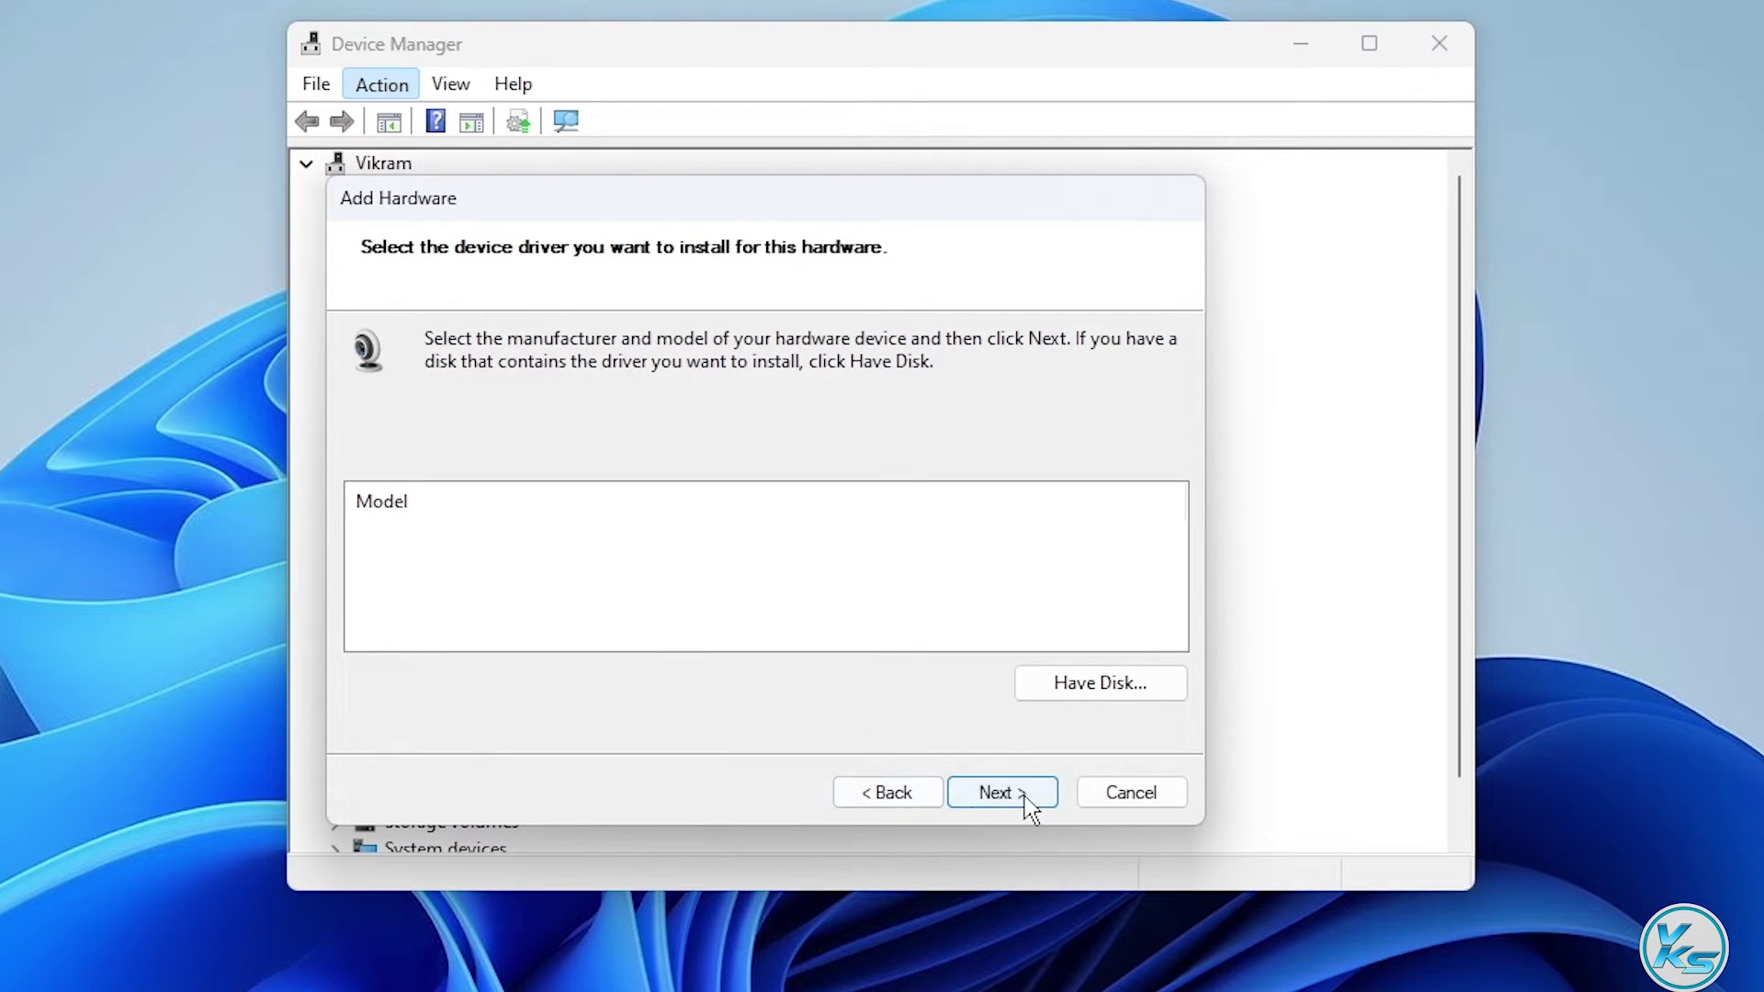
pyautogui.click(914, 794)
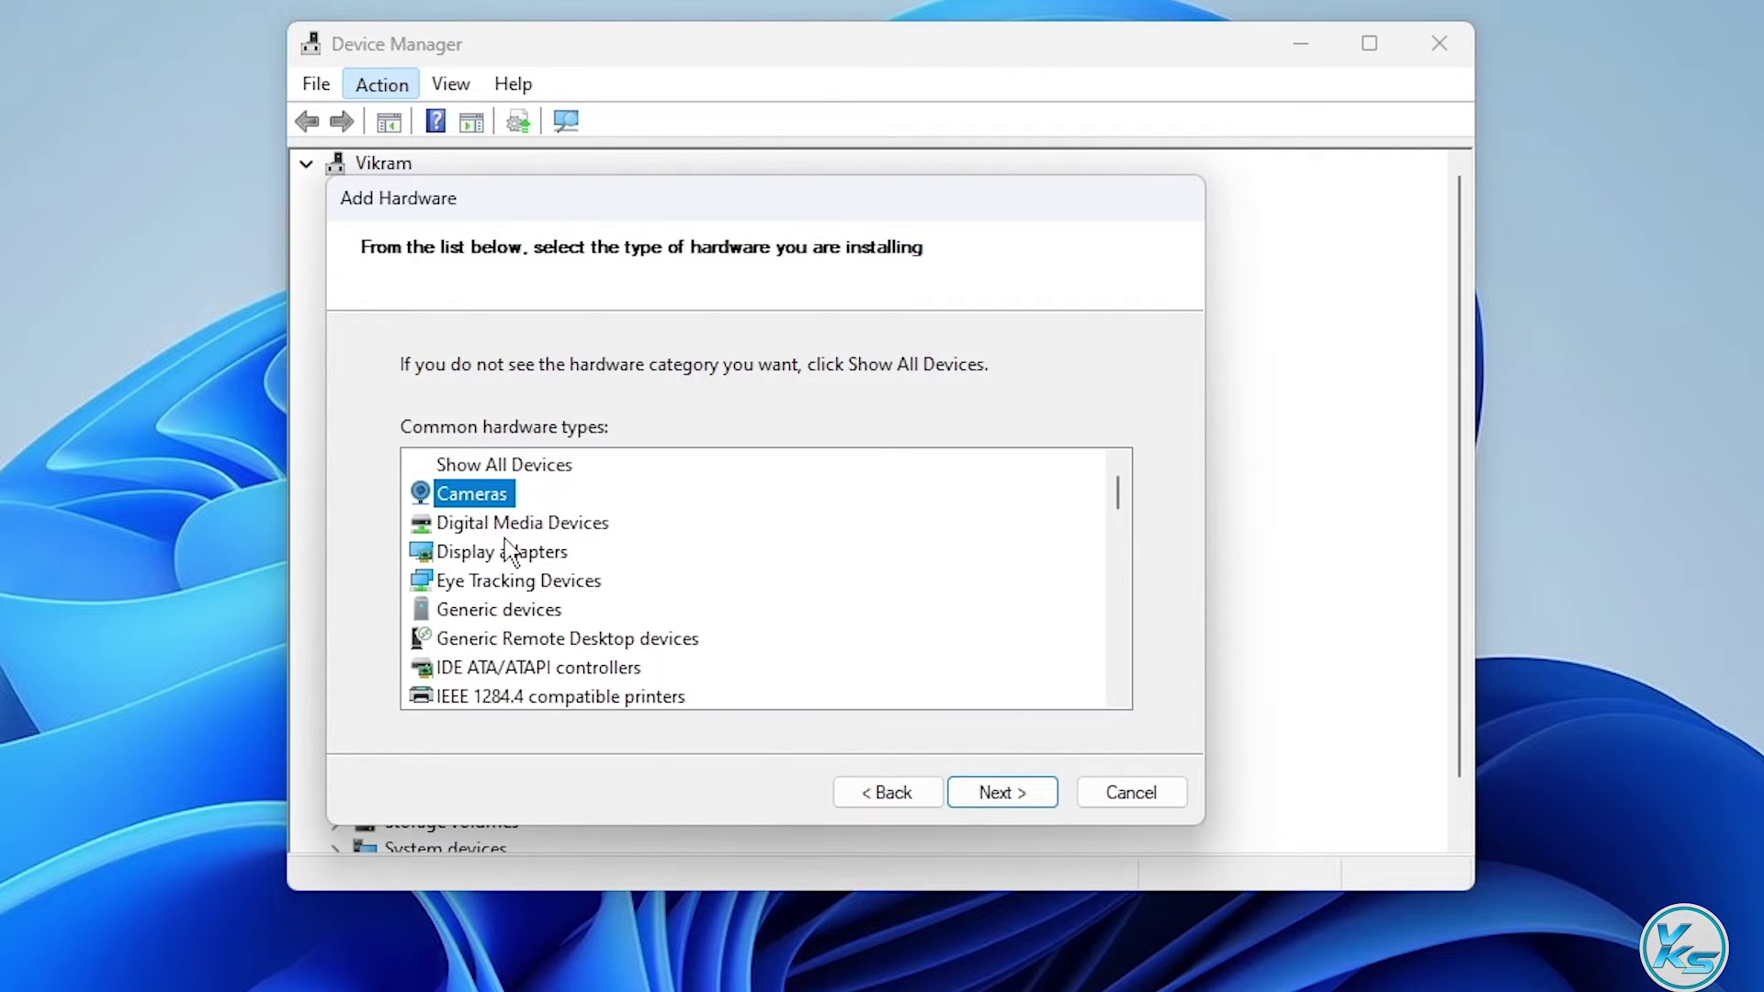
# Choose Imaging devices as the type of hardware to install
pyautogui.scroll(-2, 505, 551)
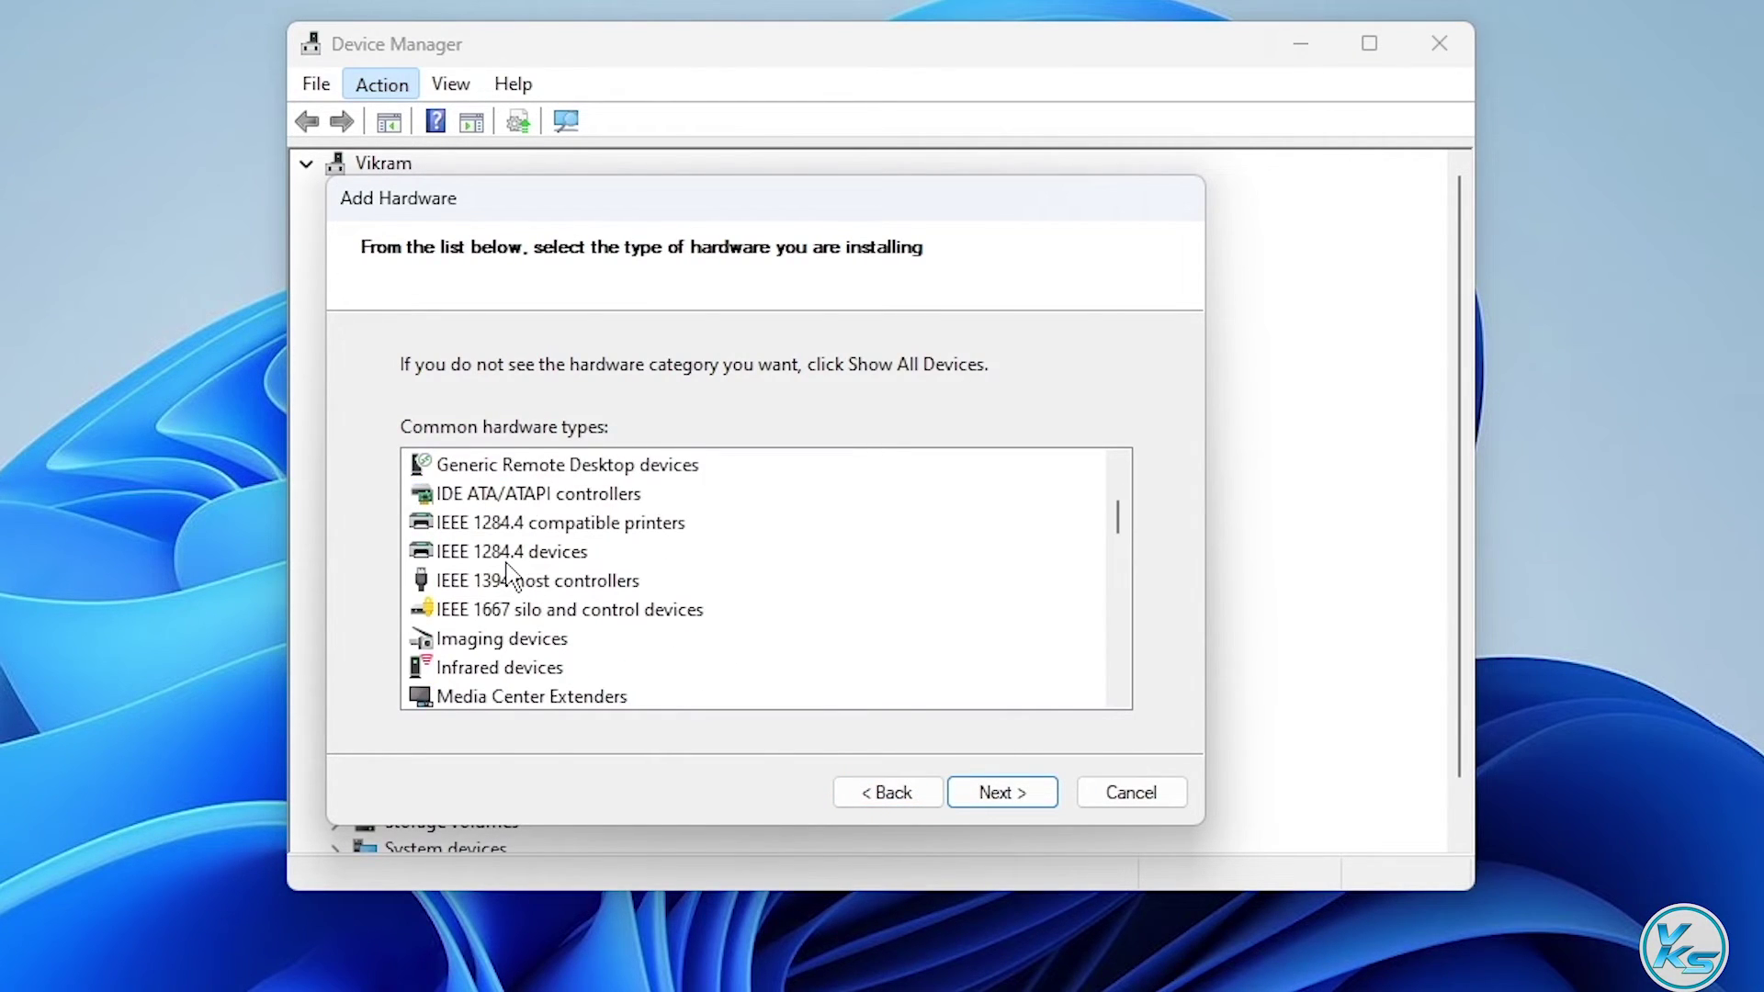
pyautogui.click(497, 643)
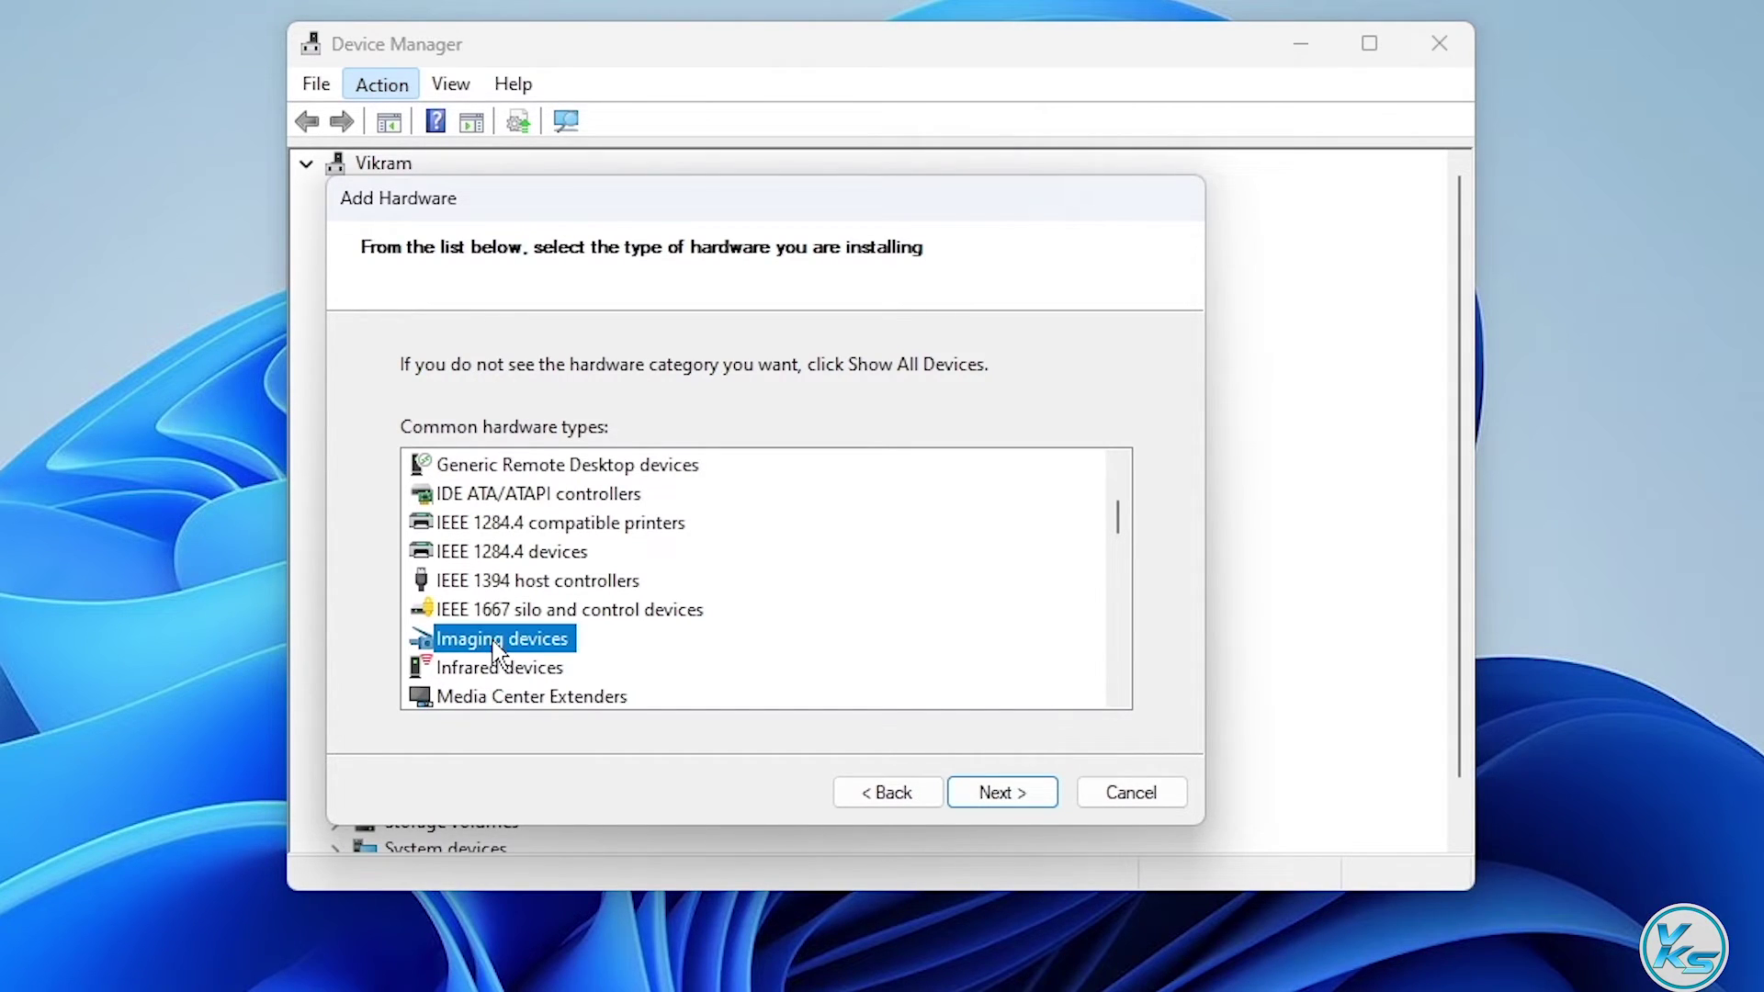
pyautogui.click(1012, 795)
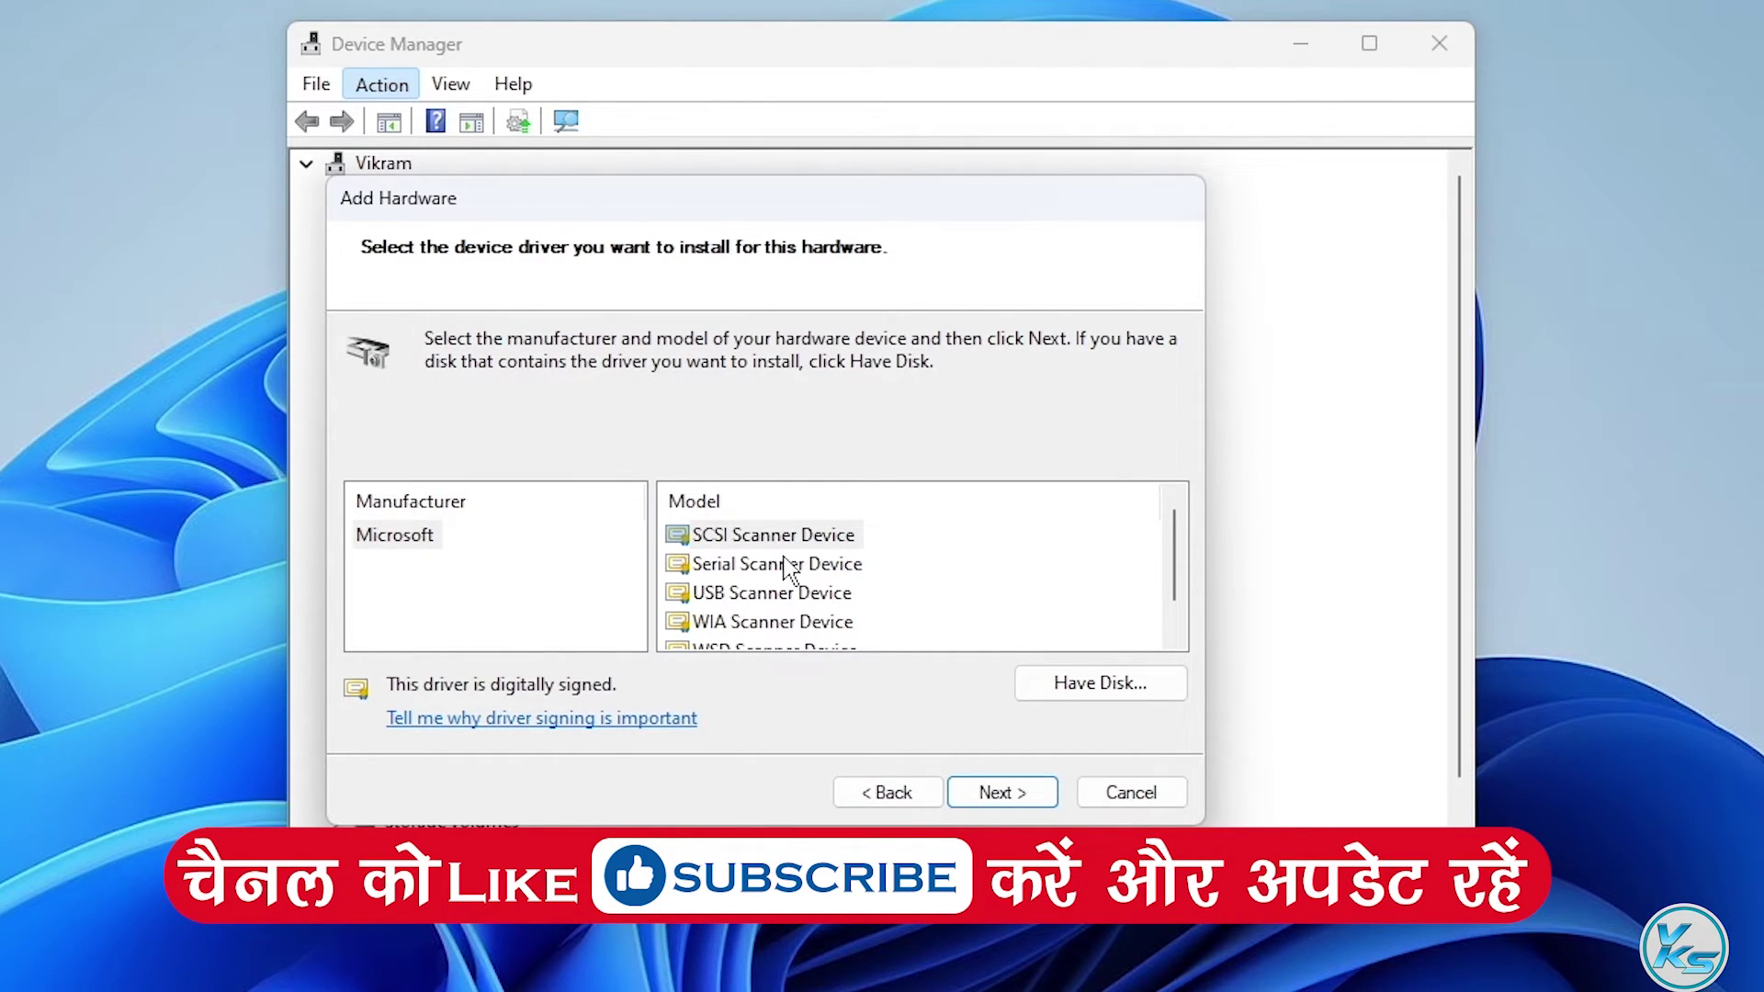
# Choose Microsoft's SCSI Scanner Device as the driver and complete its installation under the suggested device name
pyautogui.click(716, 540)
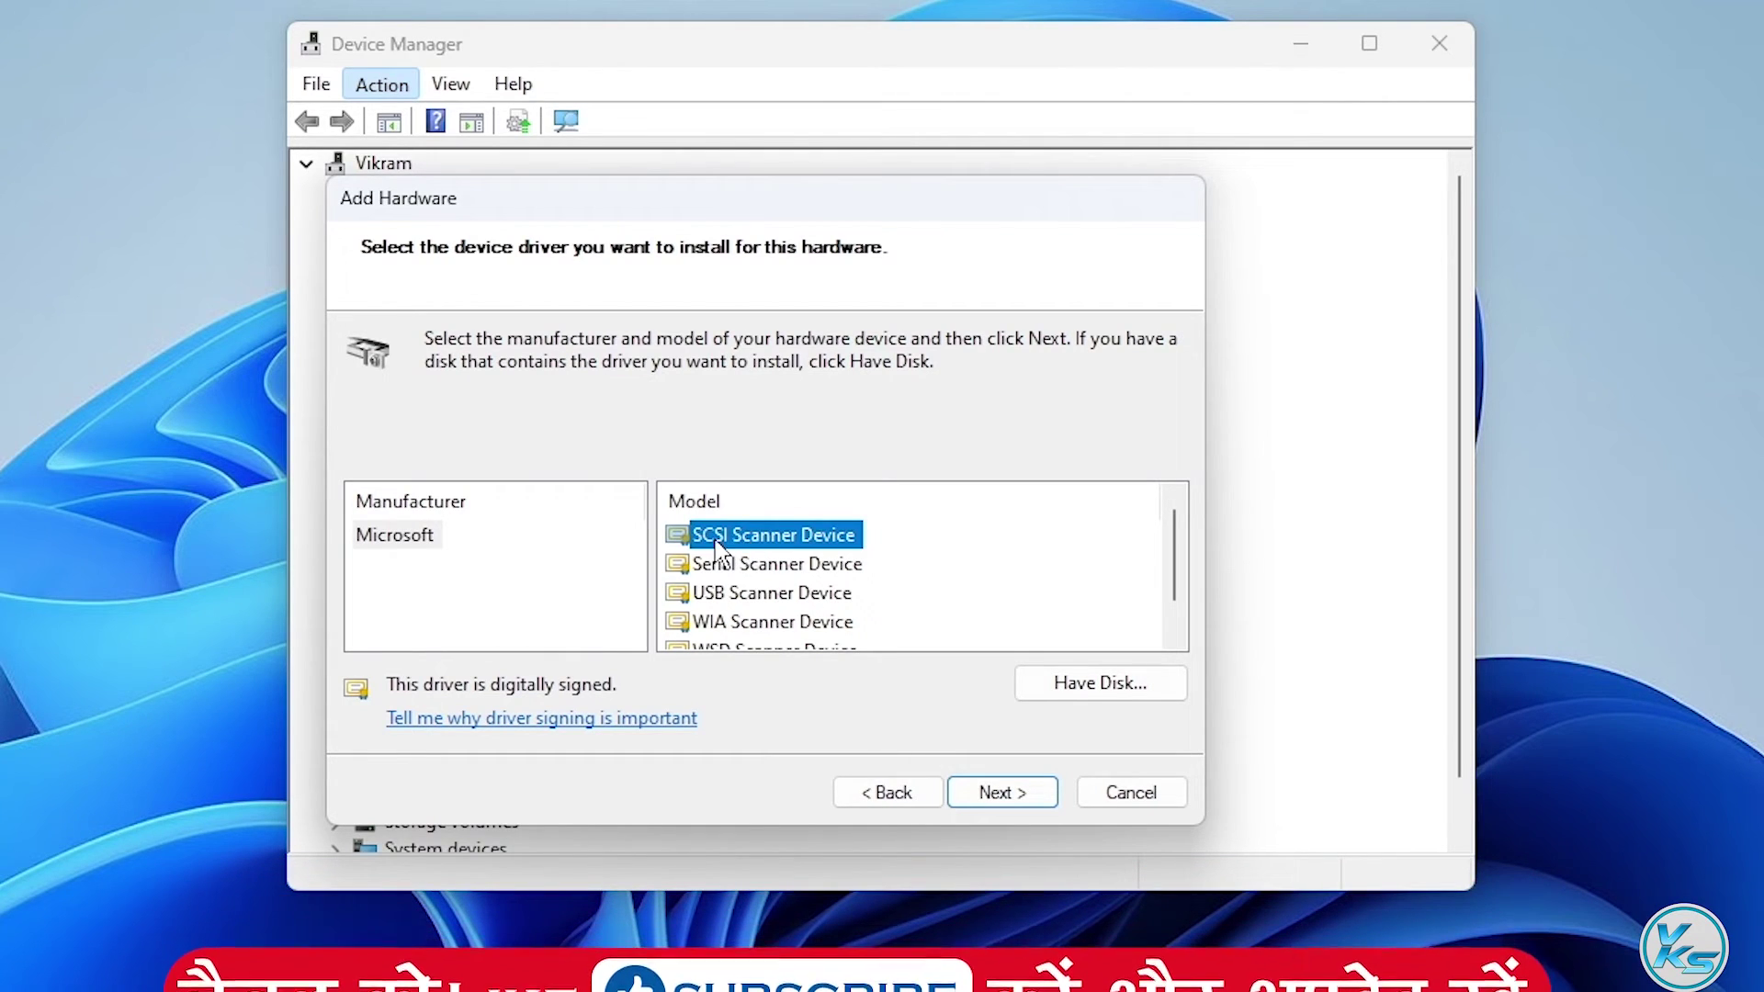
pyautogui.click(549, 579)
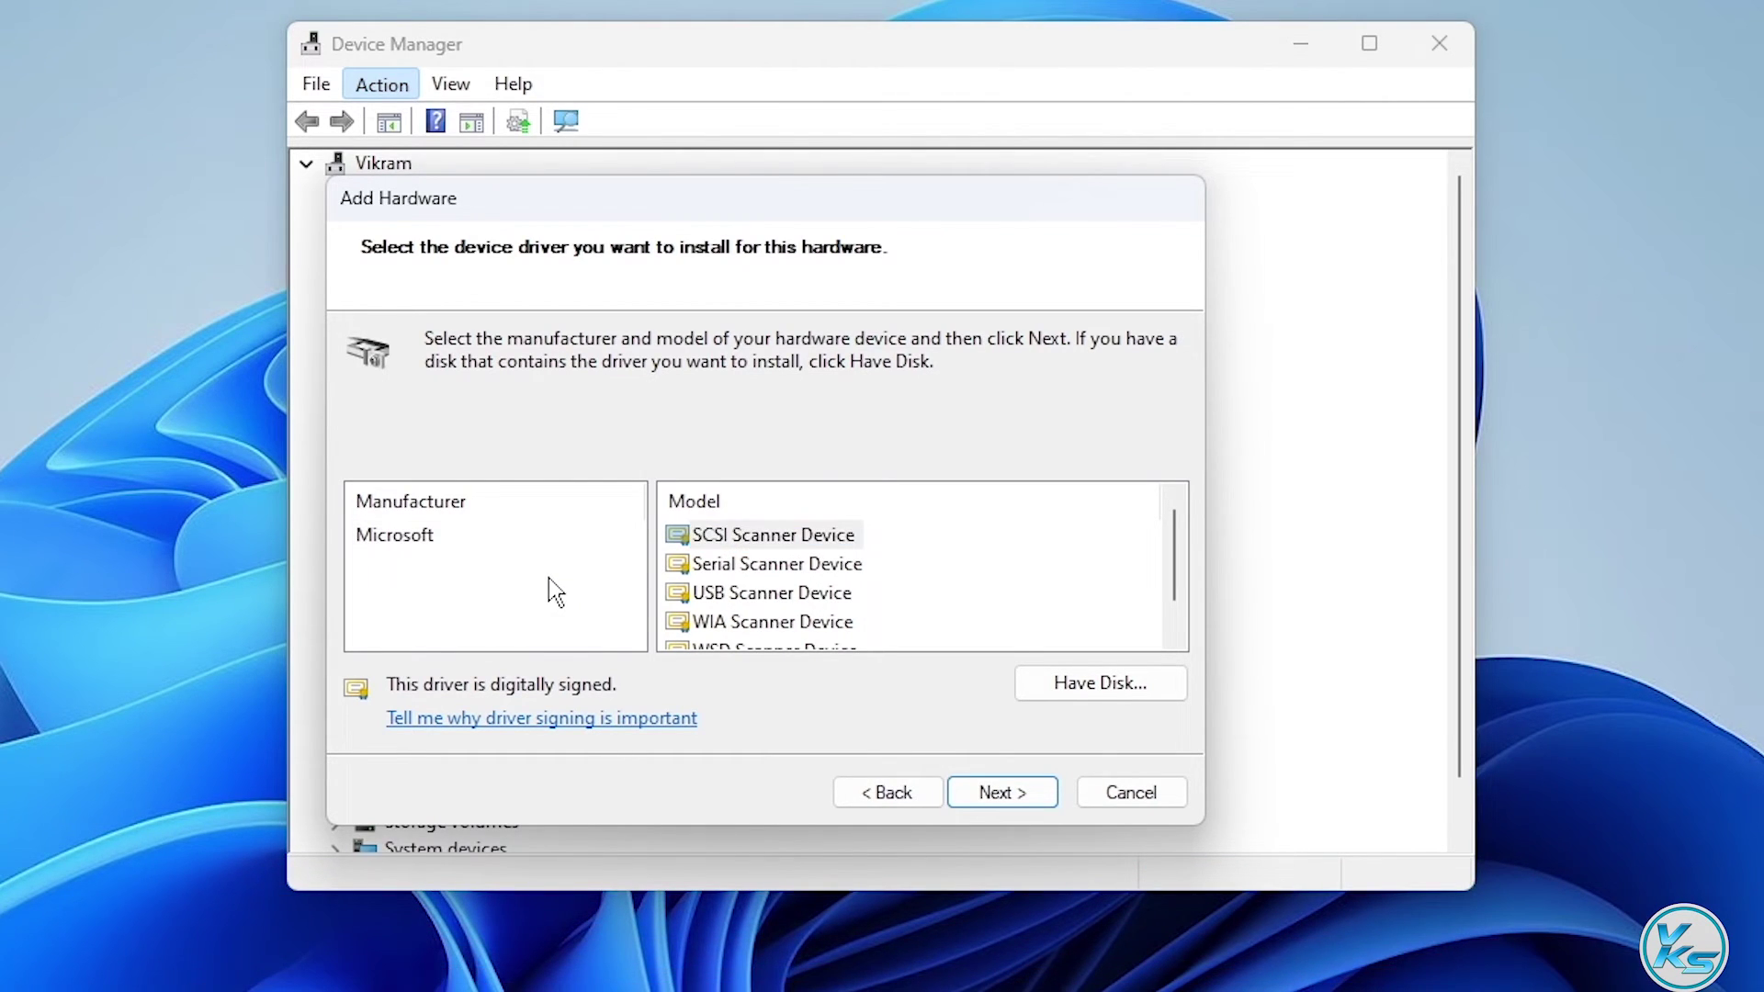
pyautogui.click(733, 538)
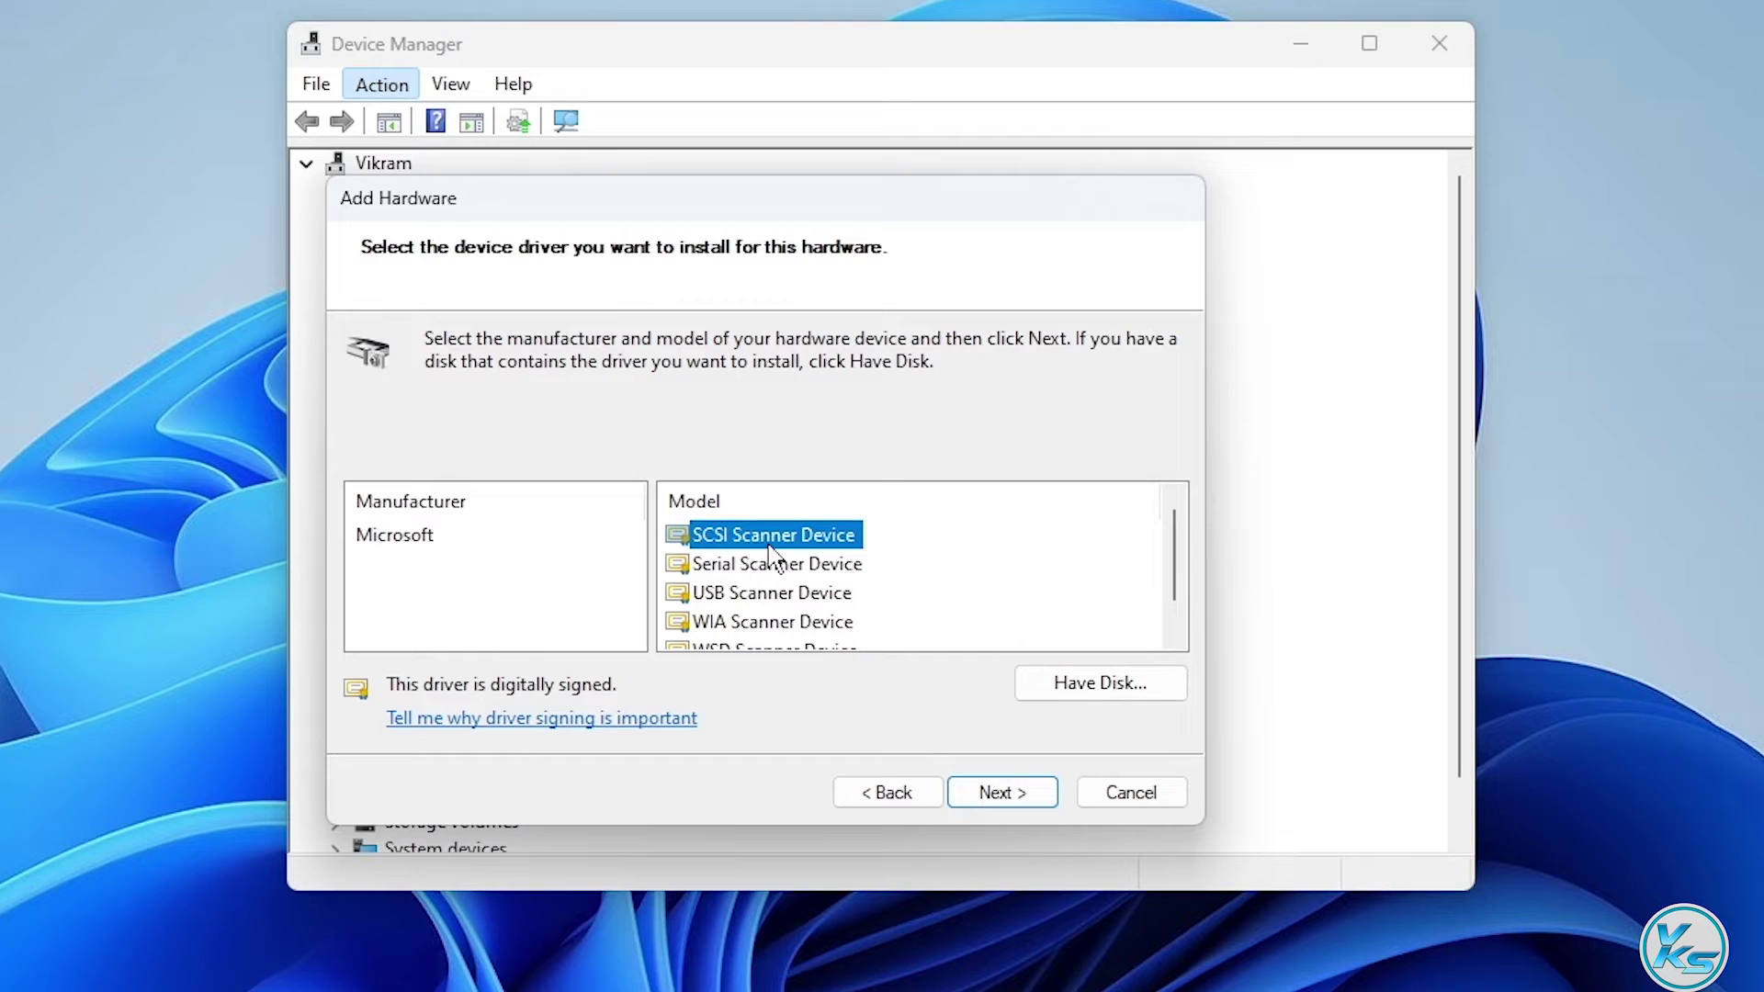
pyautogui.scroll(-1, 766, 569)
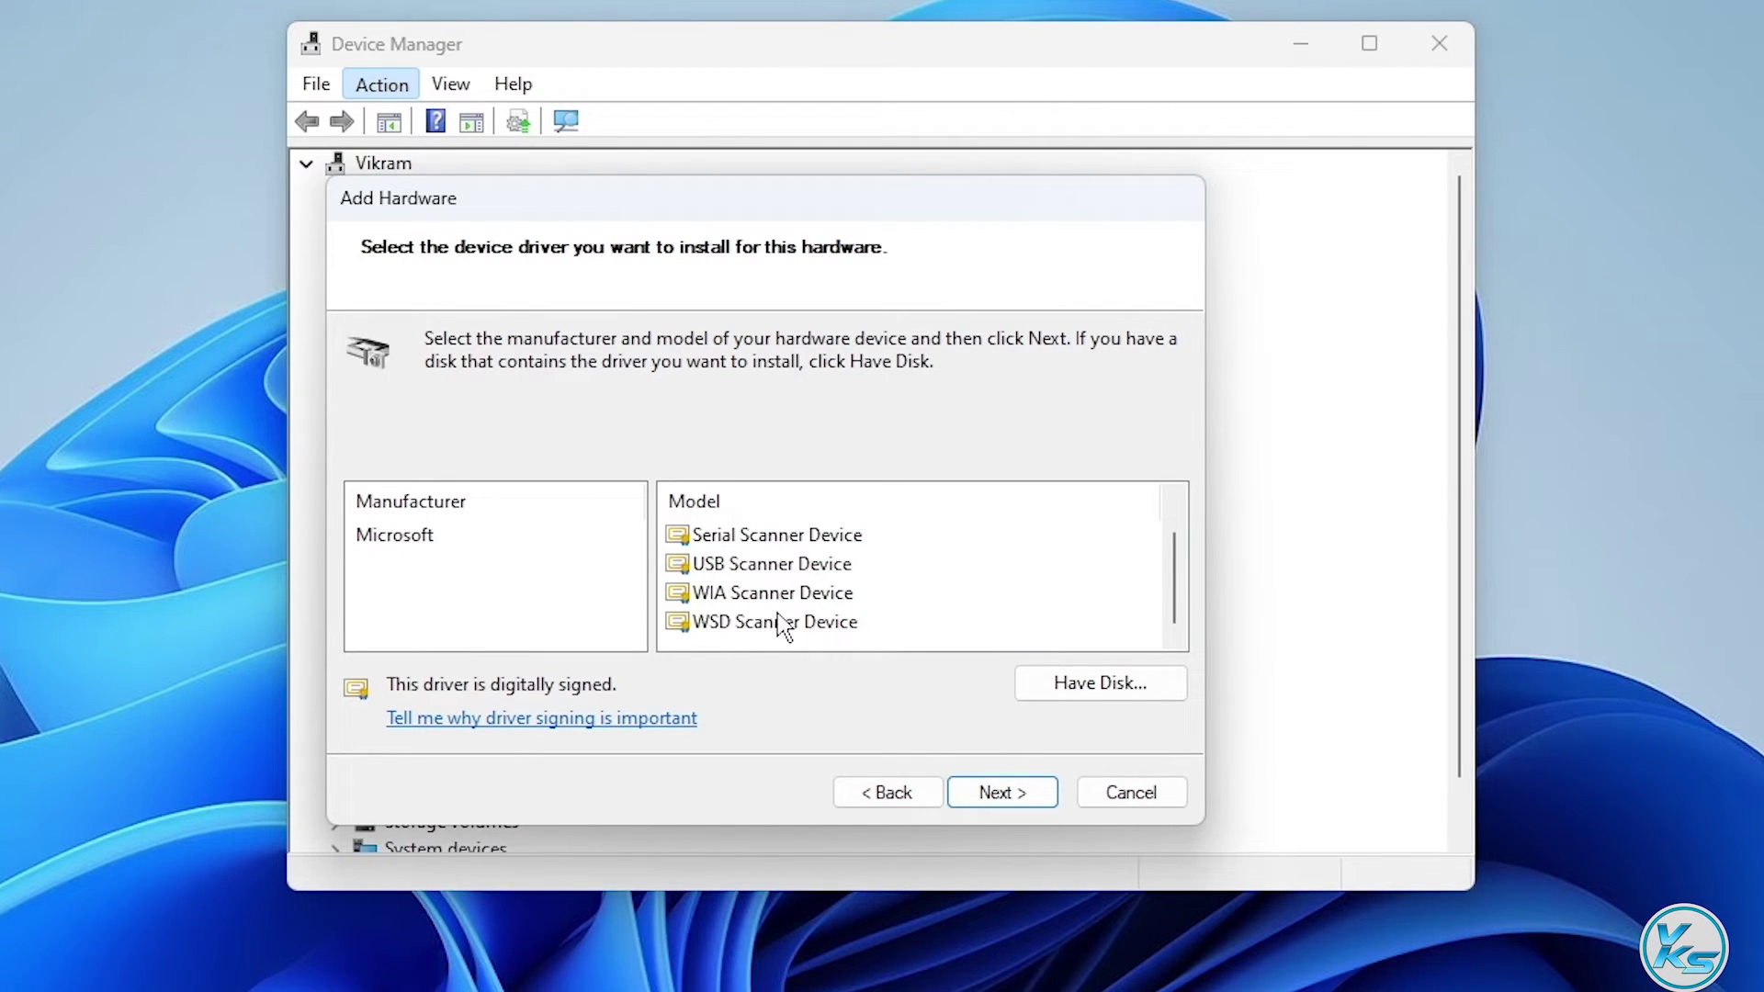
pyautogui.click(752, 624)
pyautogui.scroll(1, 751, 622)
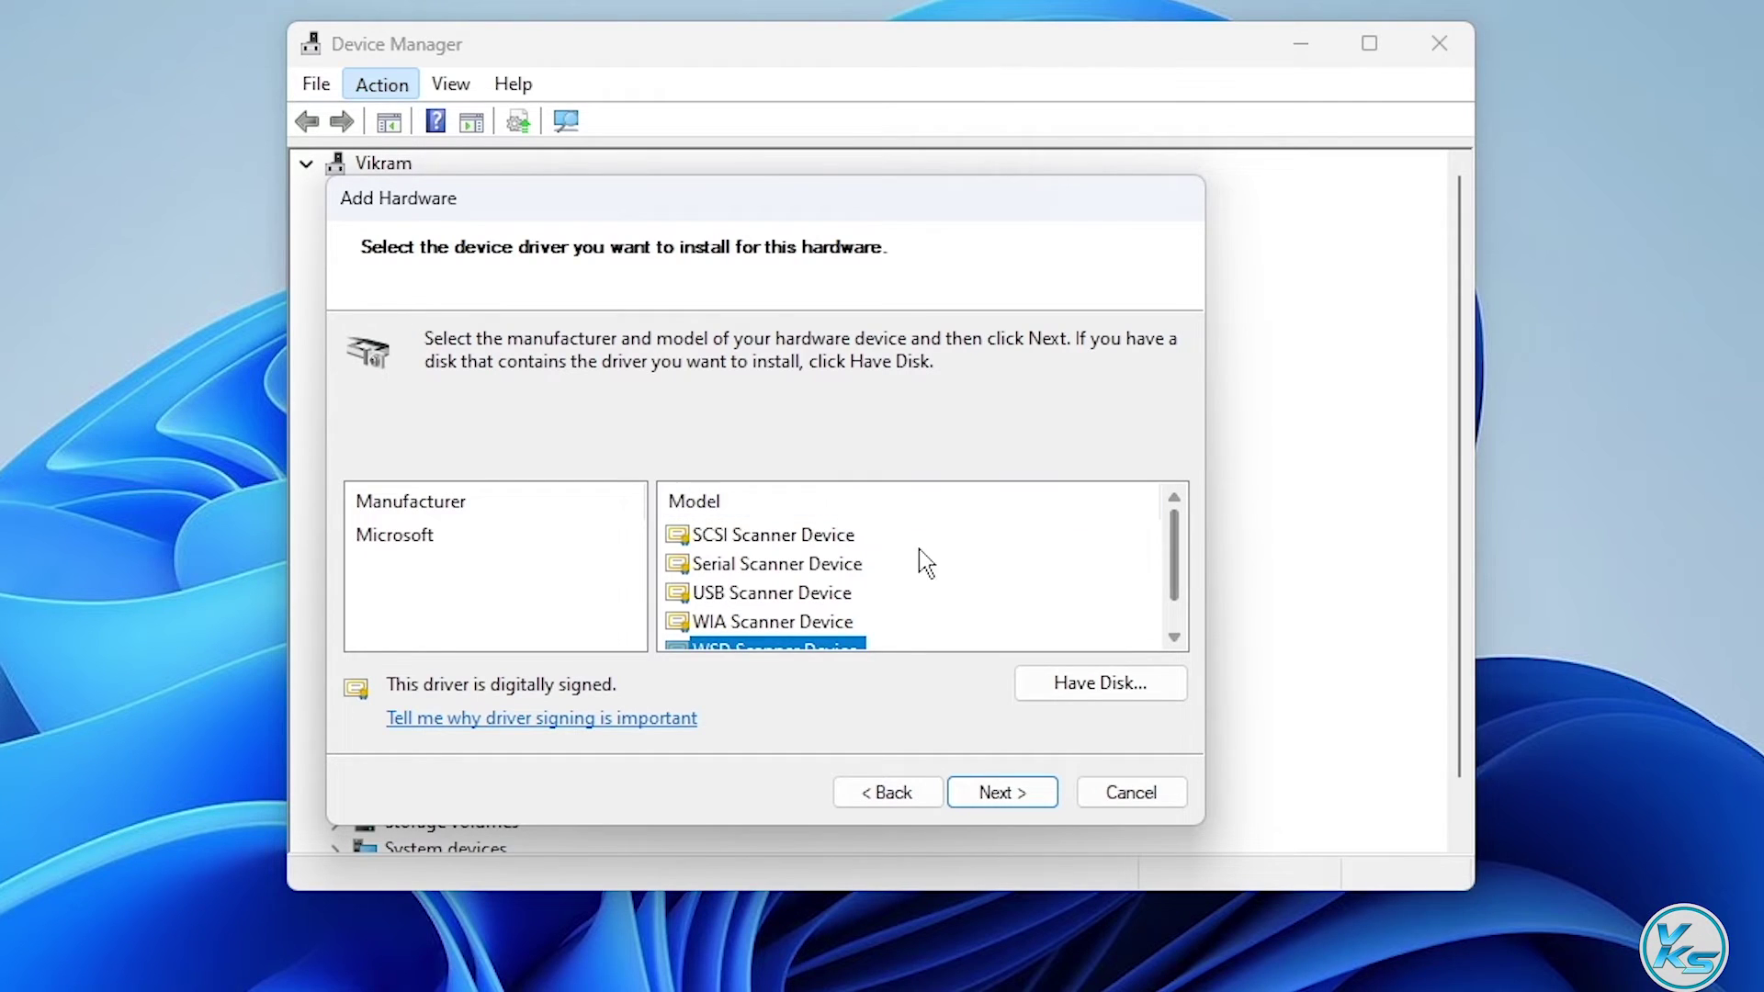
pyautogui.click(865, 548)
pyautogui.click(797, 540)
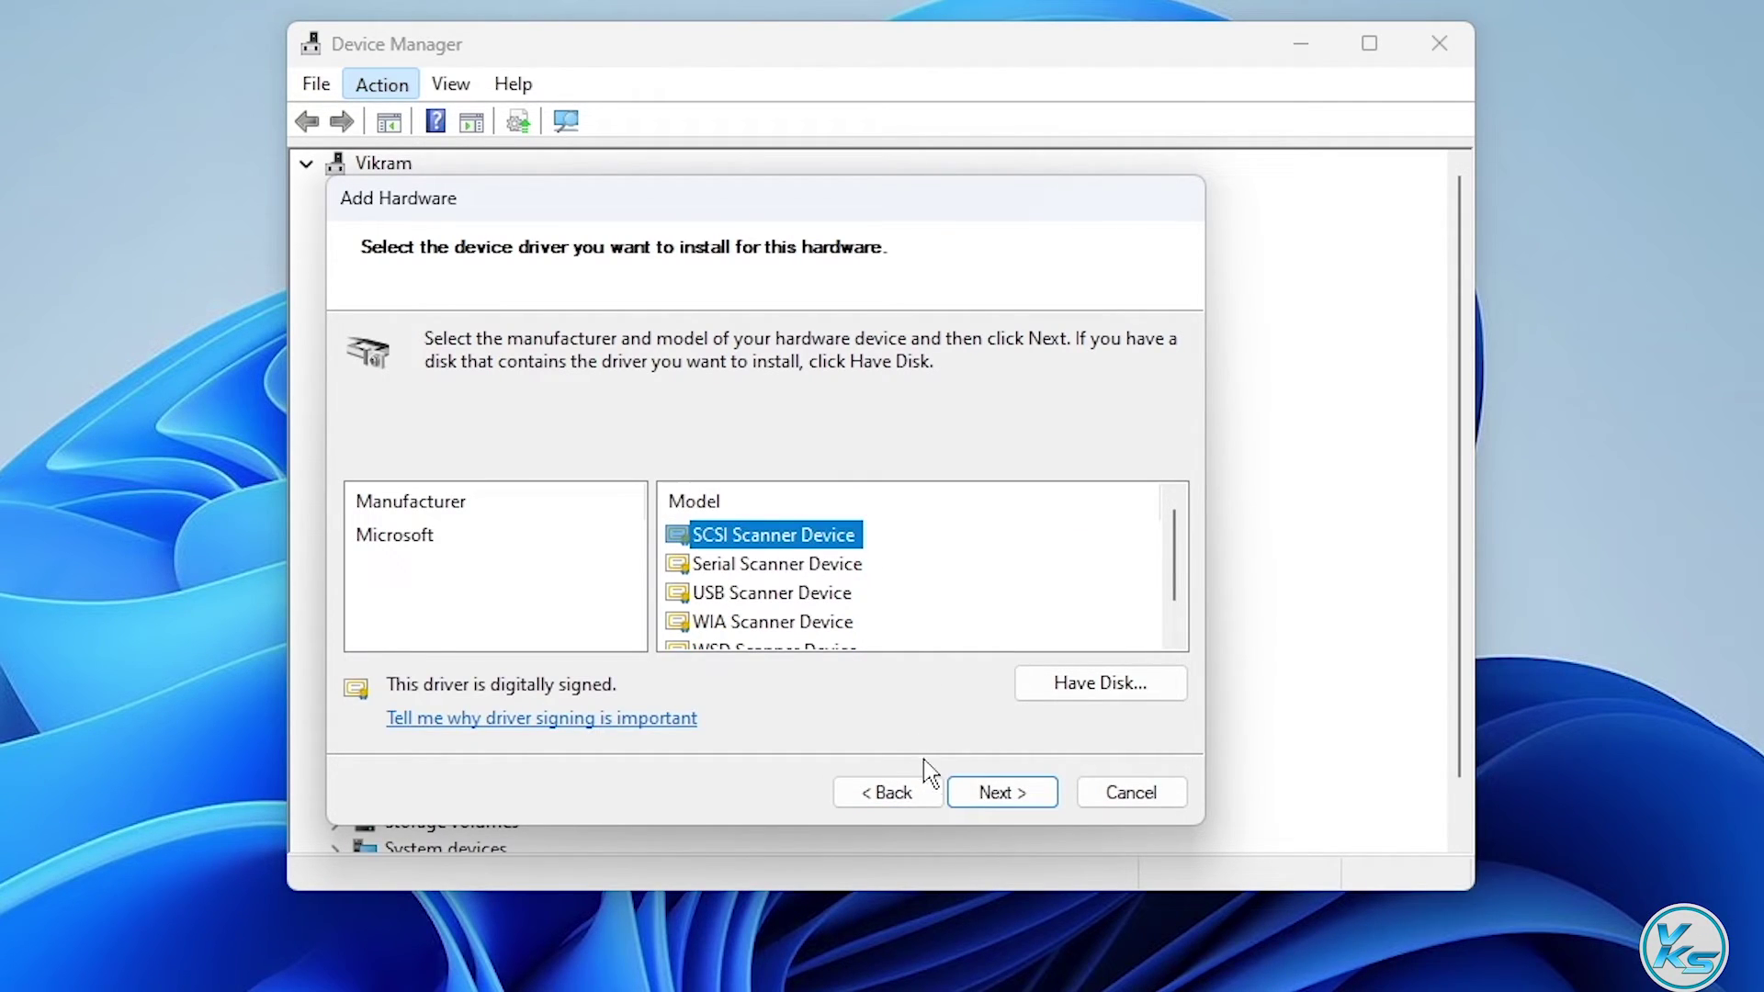
pyautogui.click(986, 801)
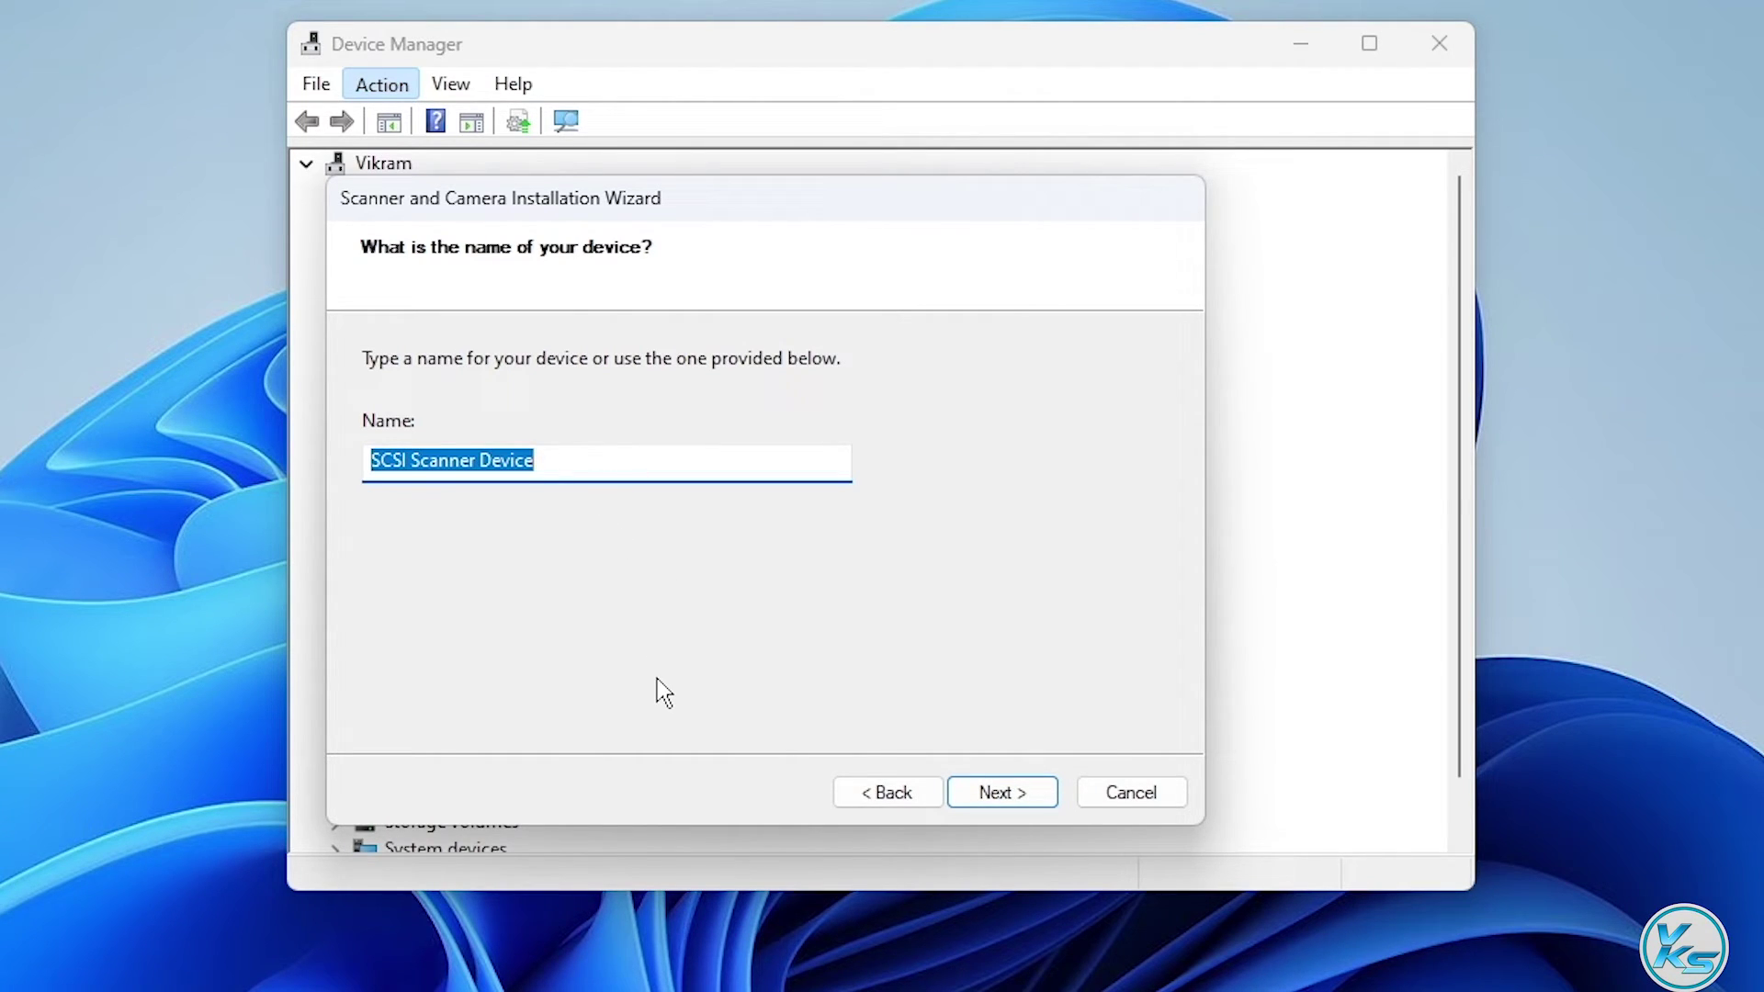
pyautogui.click(990, 796)
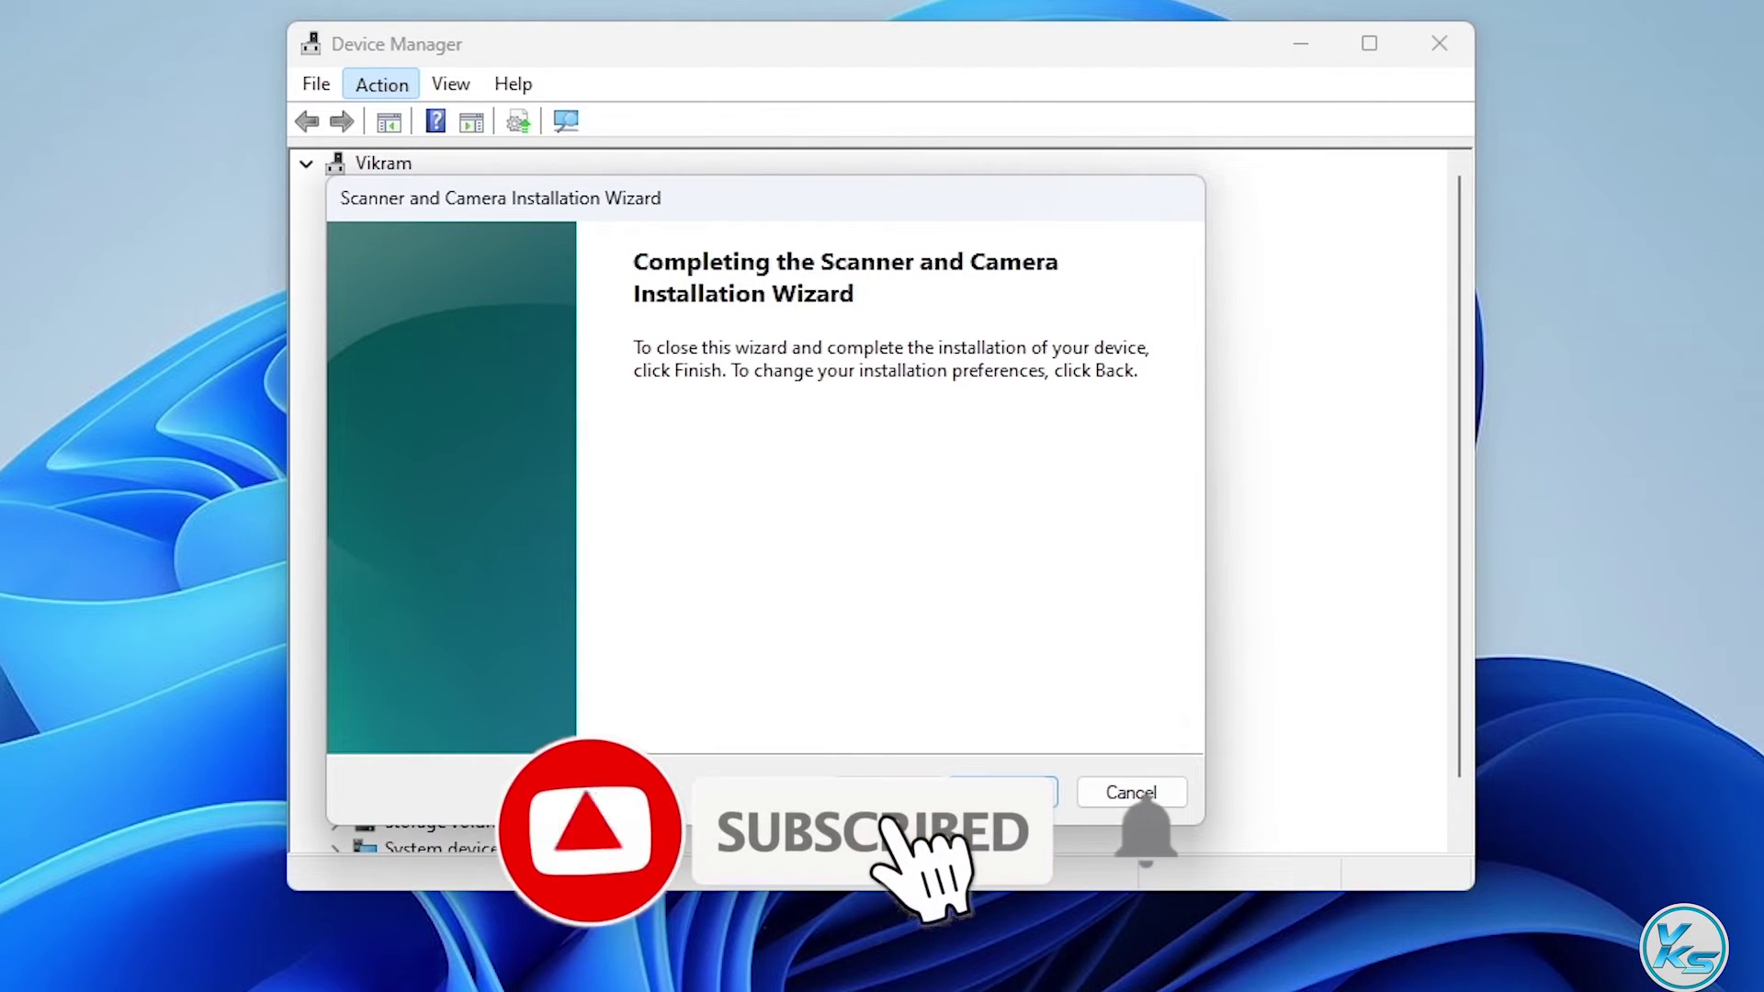
pyautogui.click(999, 794)
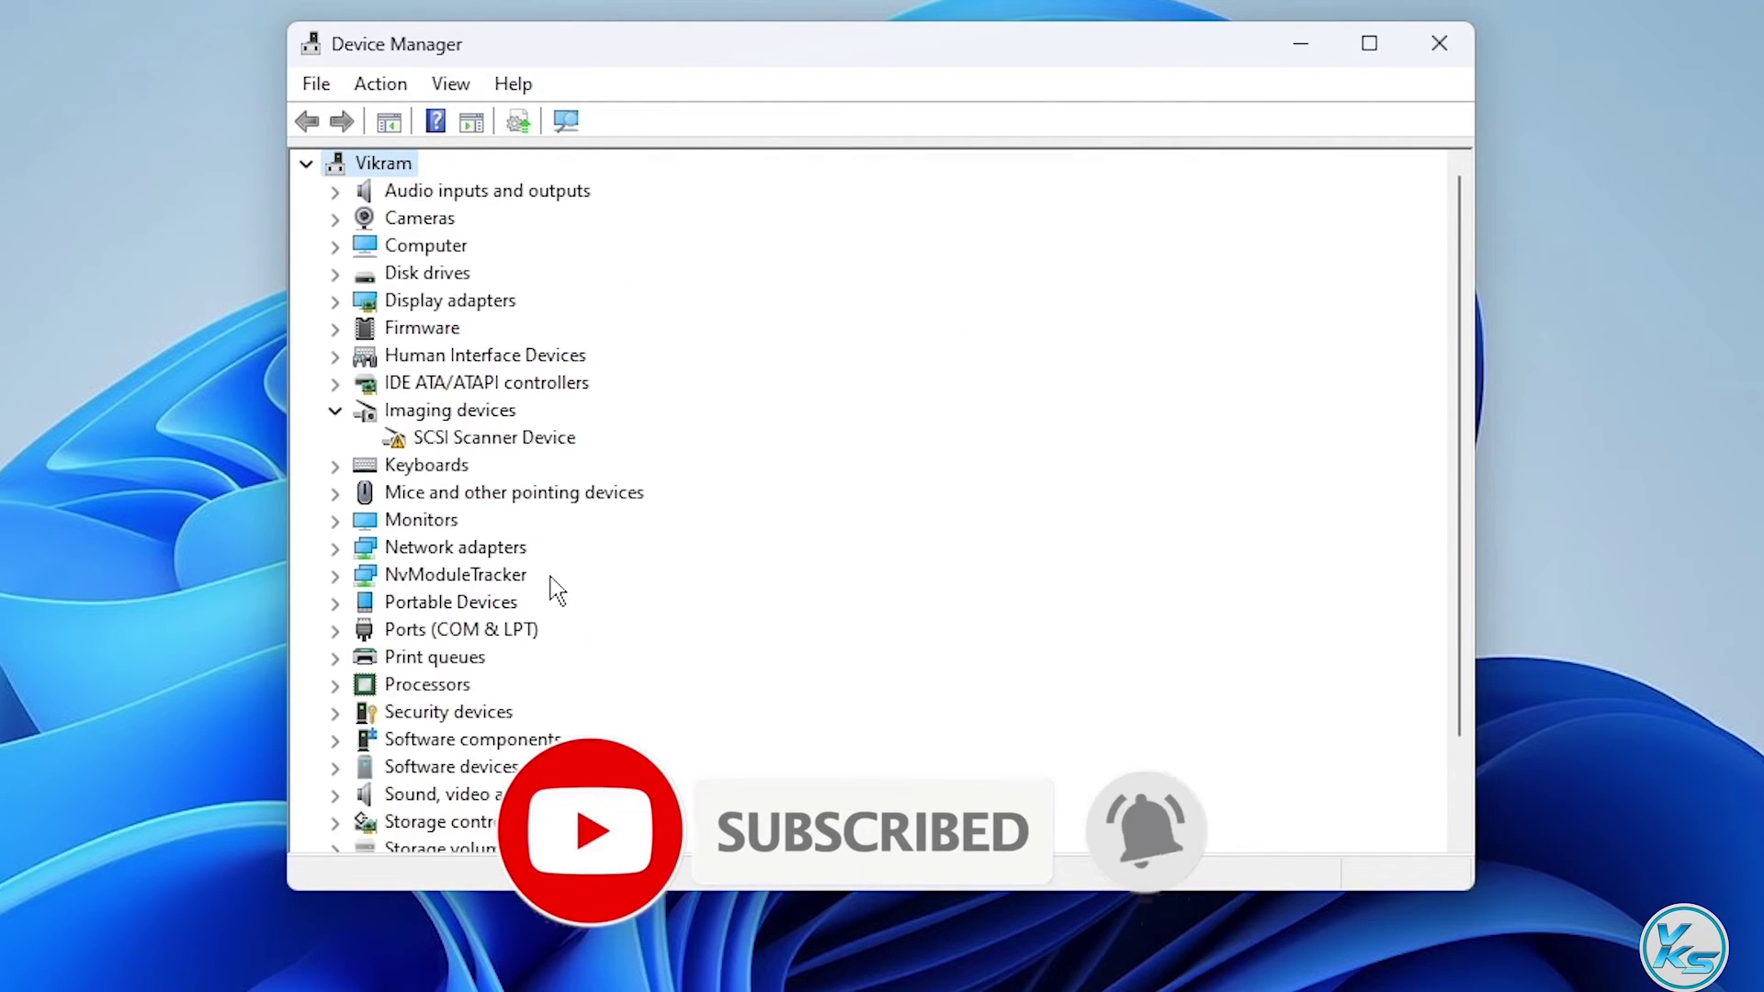
# Start a driver update for the SCSI Scanner Device, choosing to pick from the list of available drivers on the computer
pyautogui.click(472, 439)
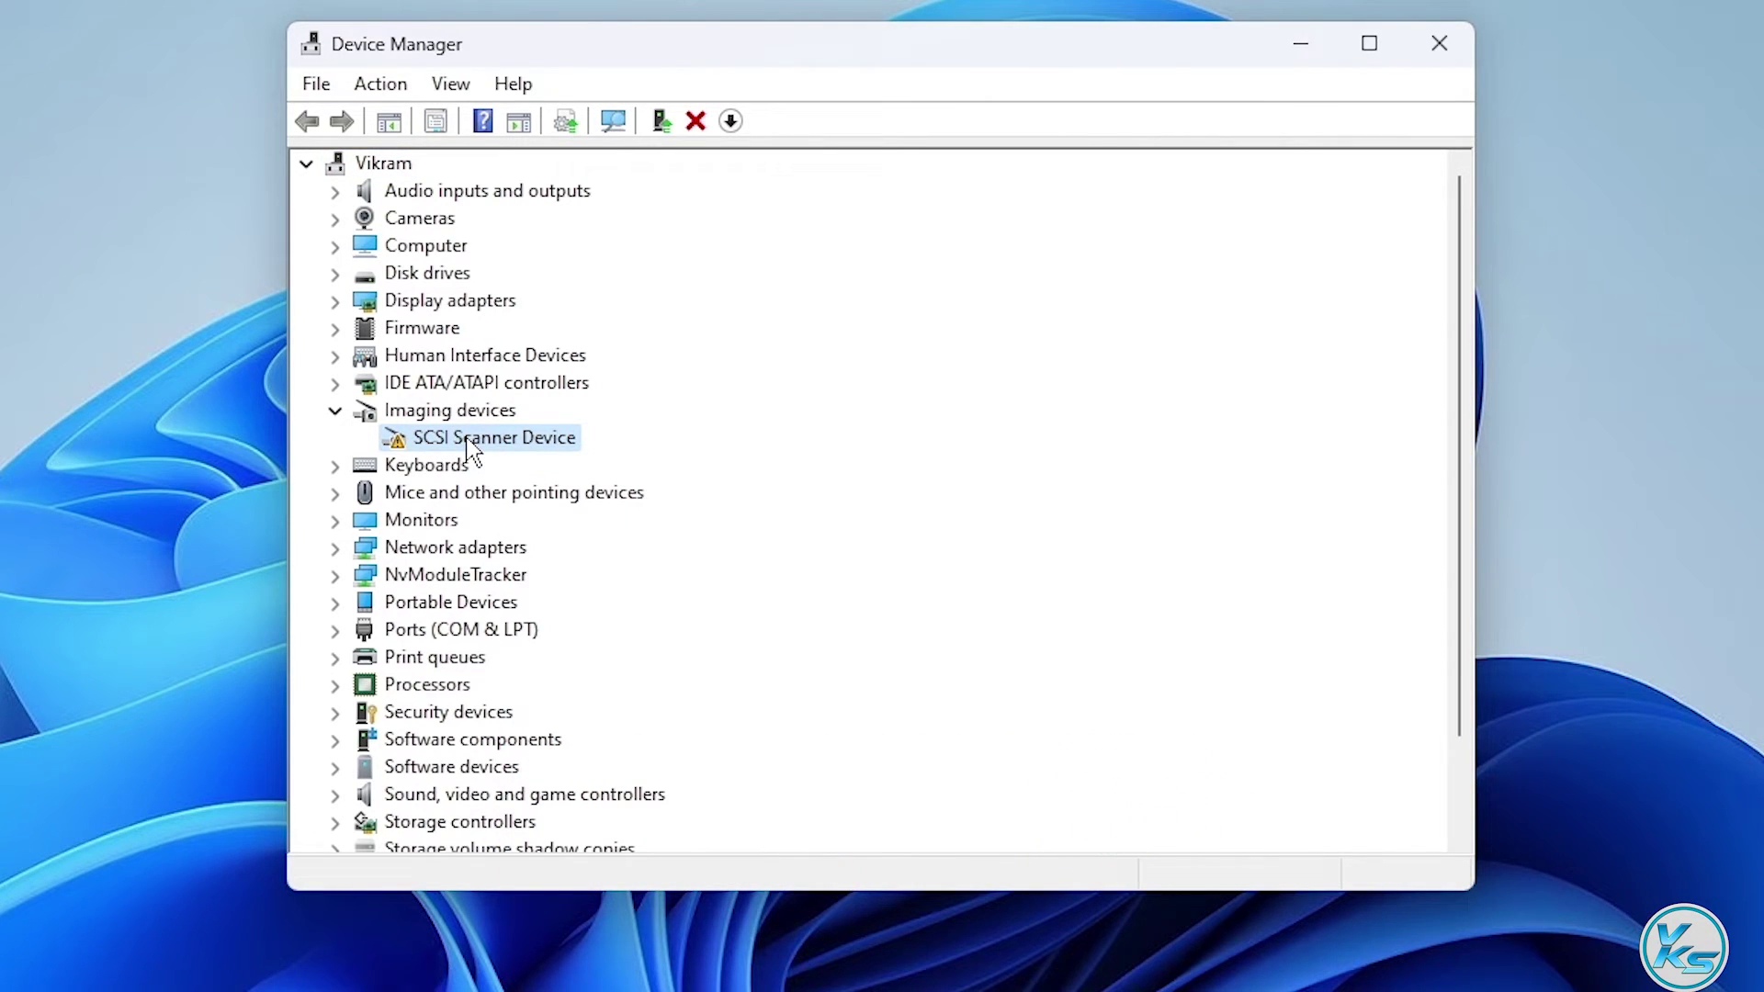
pyautogui.rightClick(468, 441)
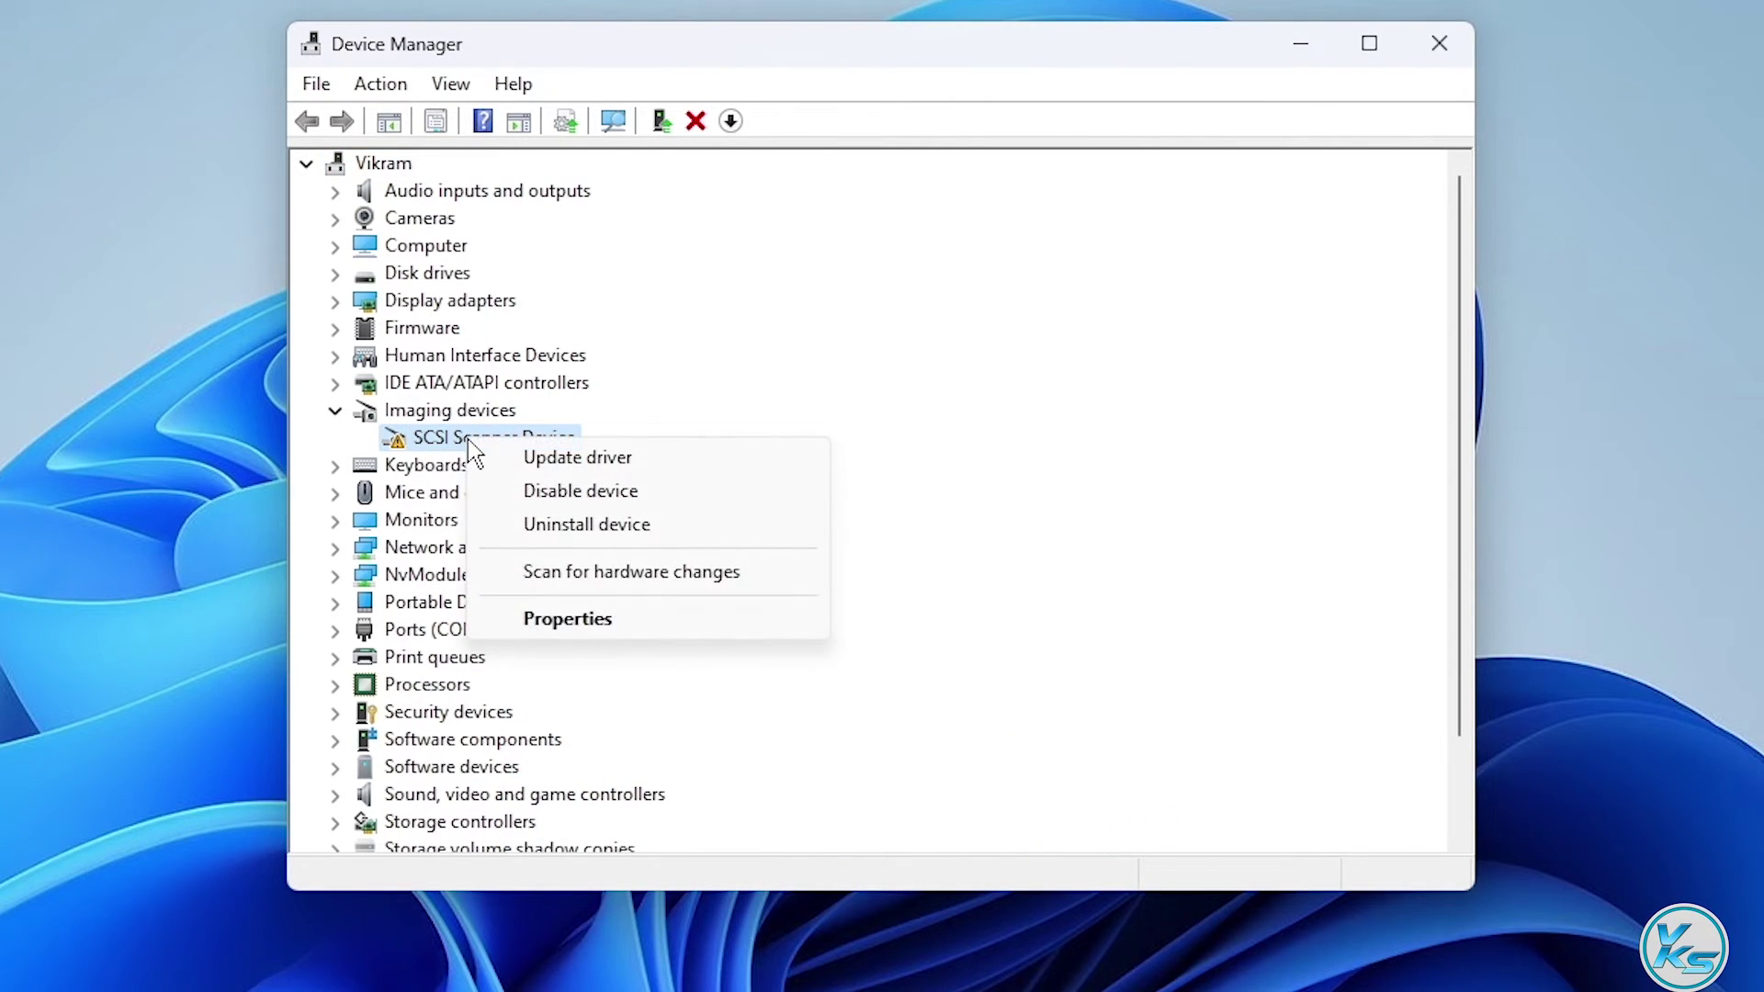
pyautogui.click(530, 459)
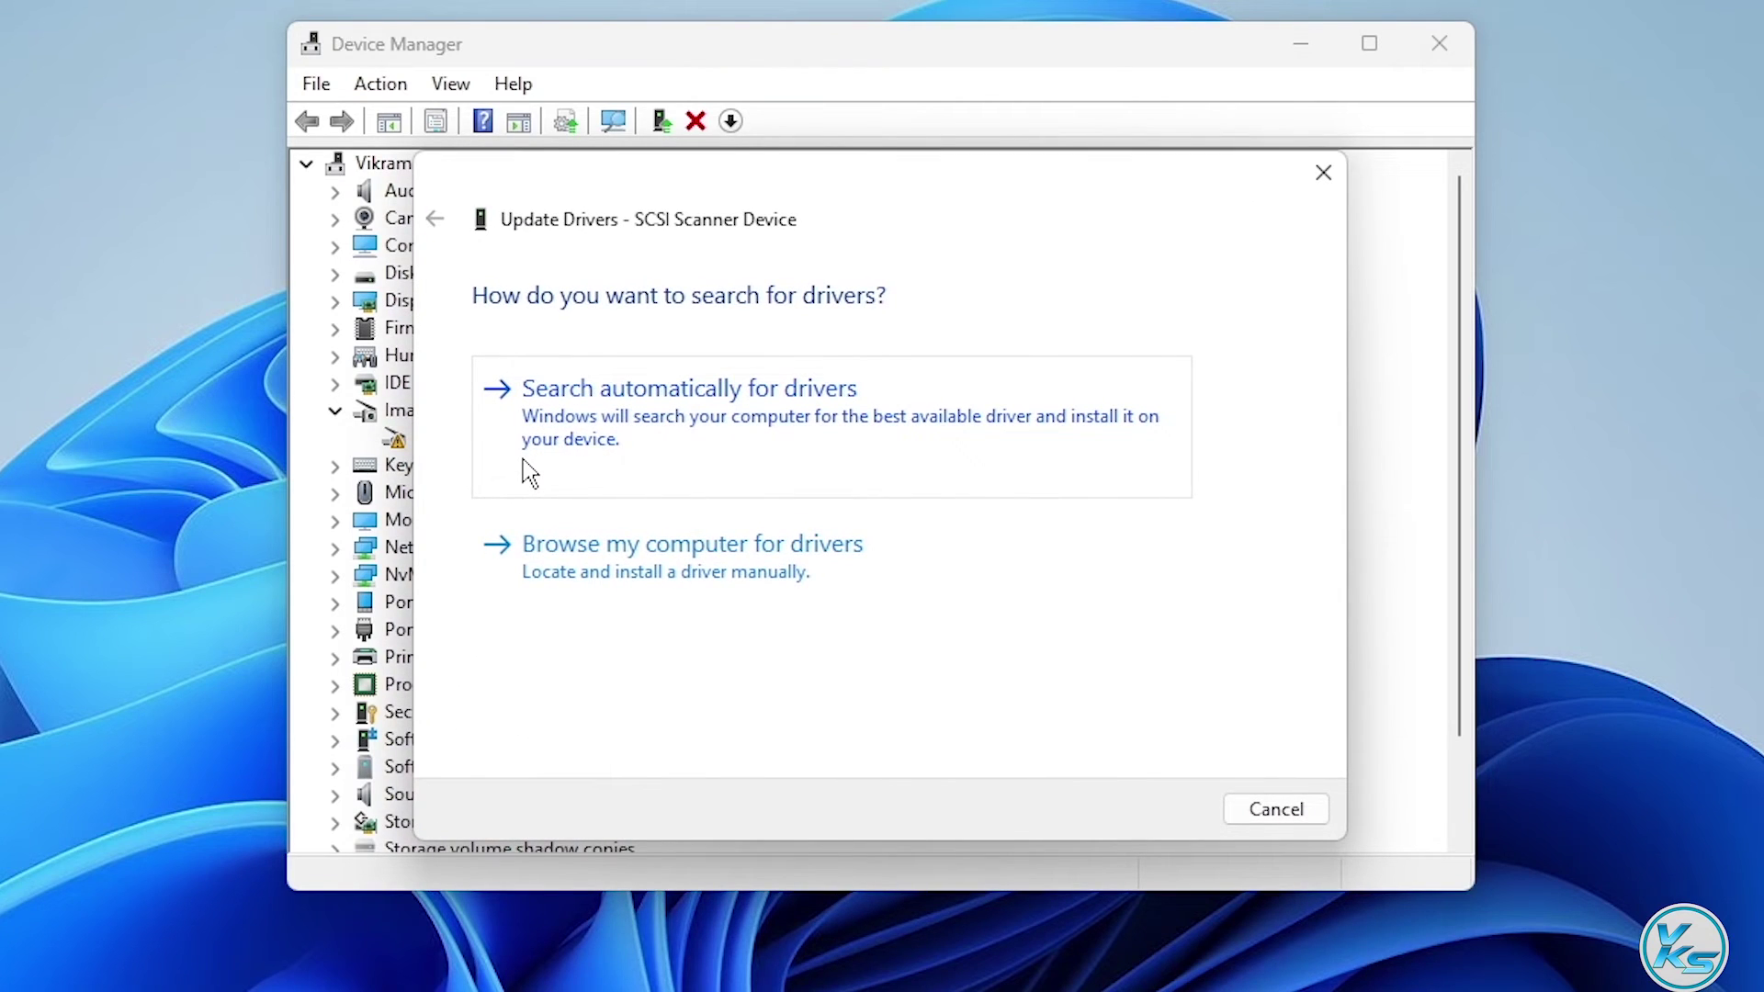
pyautogui.click(696, 590)
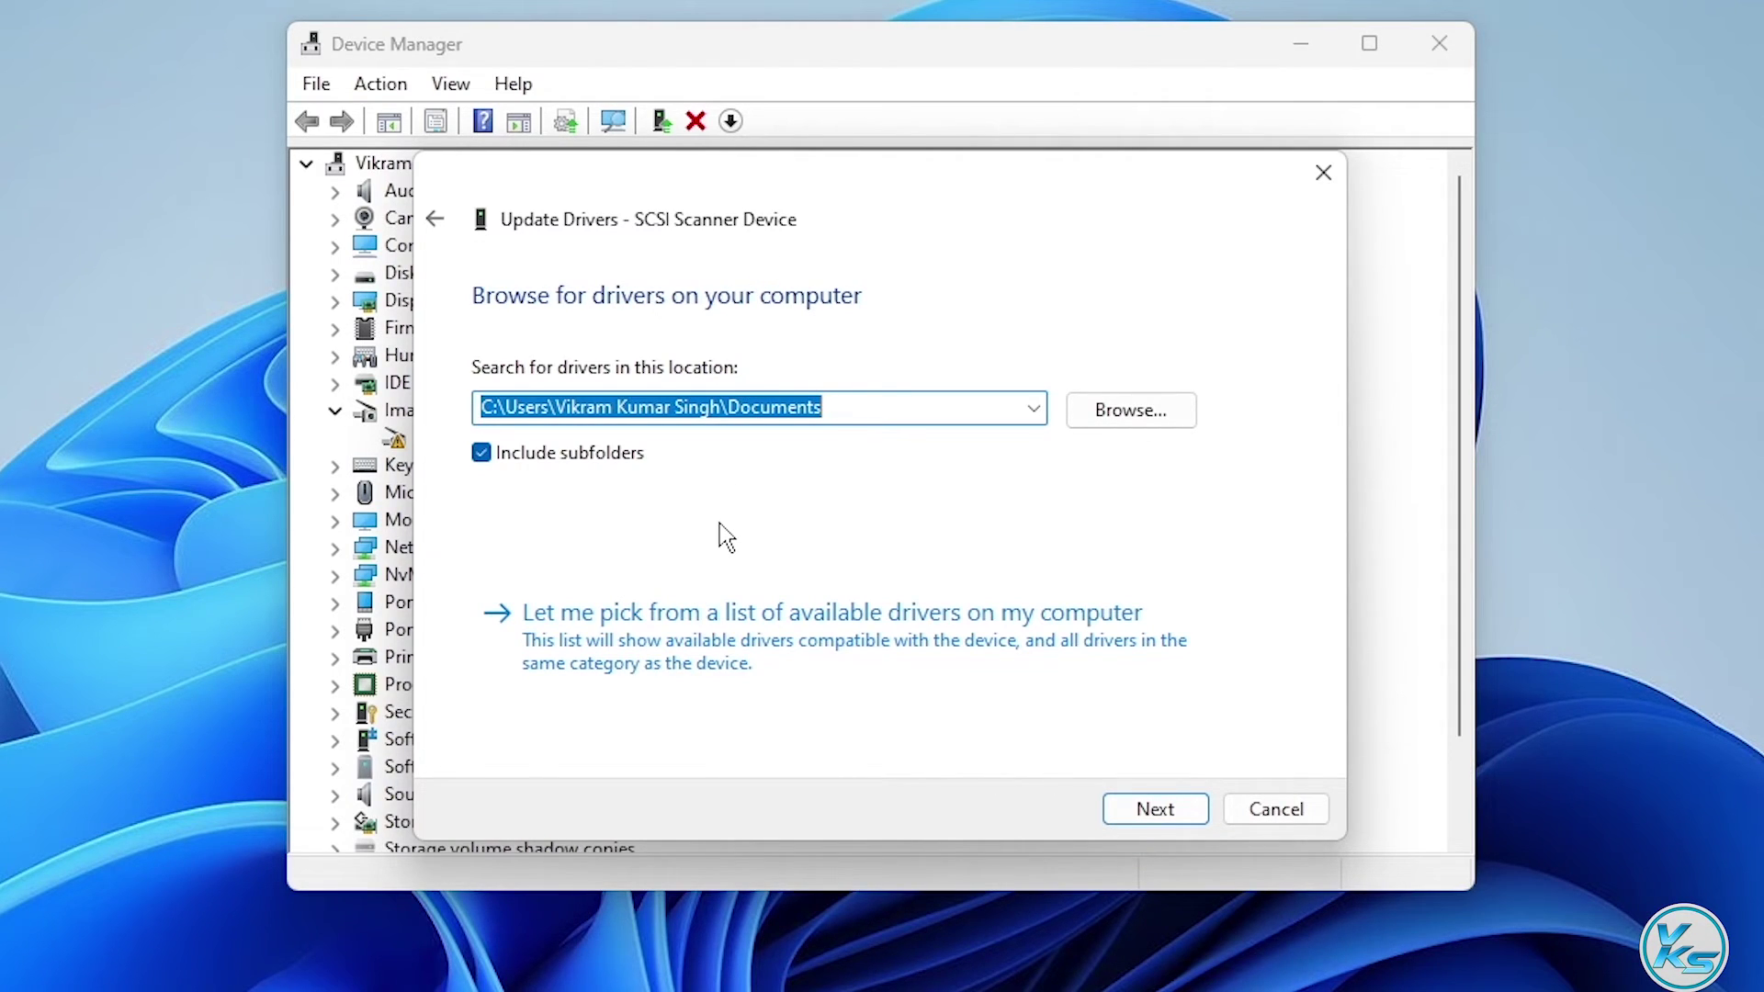
pyautogui.click(704, 644)
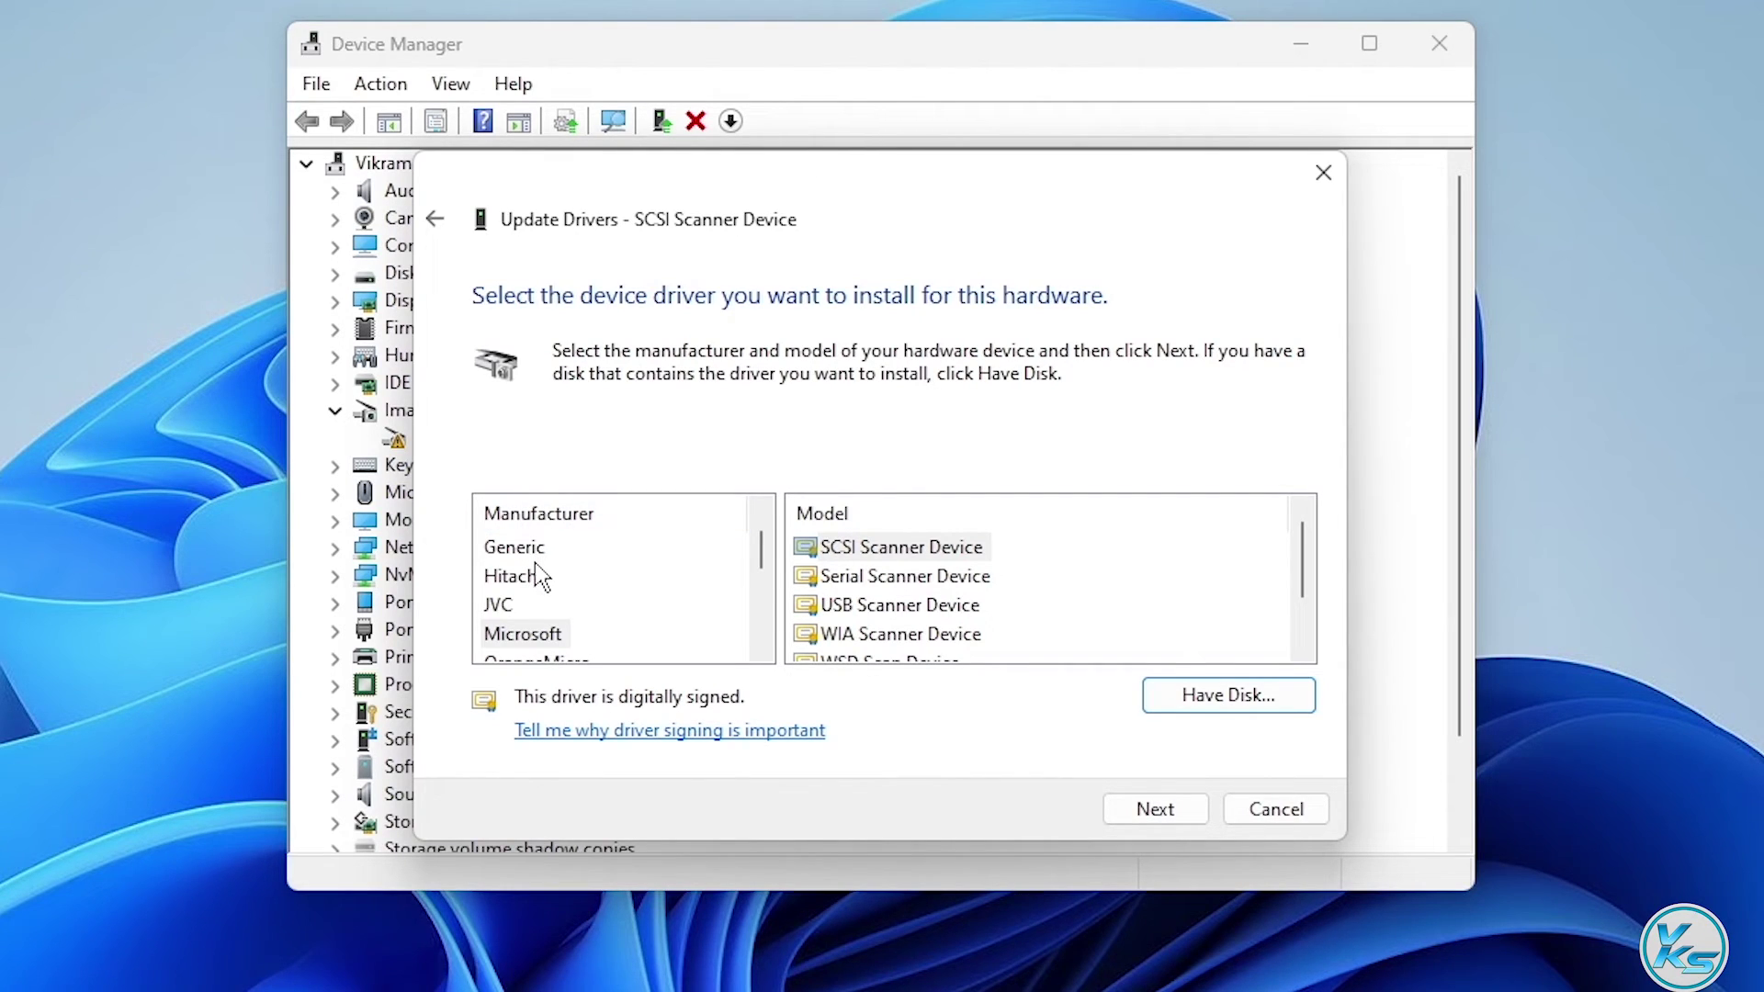
# Examine the camera models offered by the listed driver manufacturers, including Sony, TI and Sharp
pyautogui.scroll(-2, 535, 562)
pyautogui.scroll(-1, 536, 635)
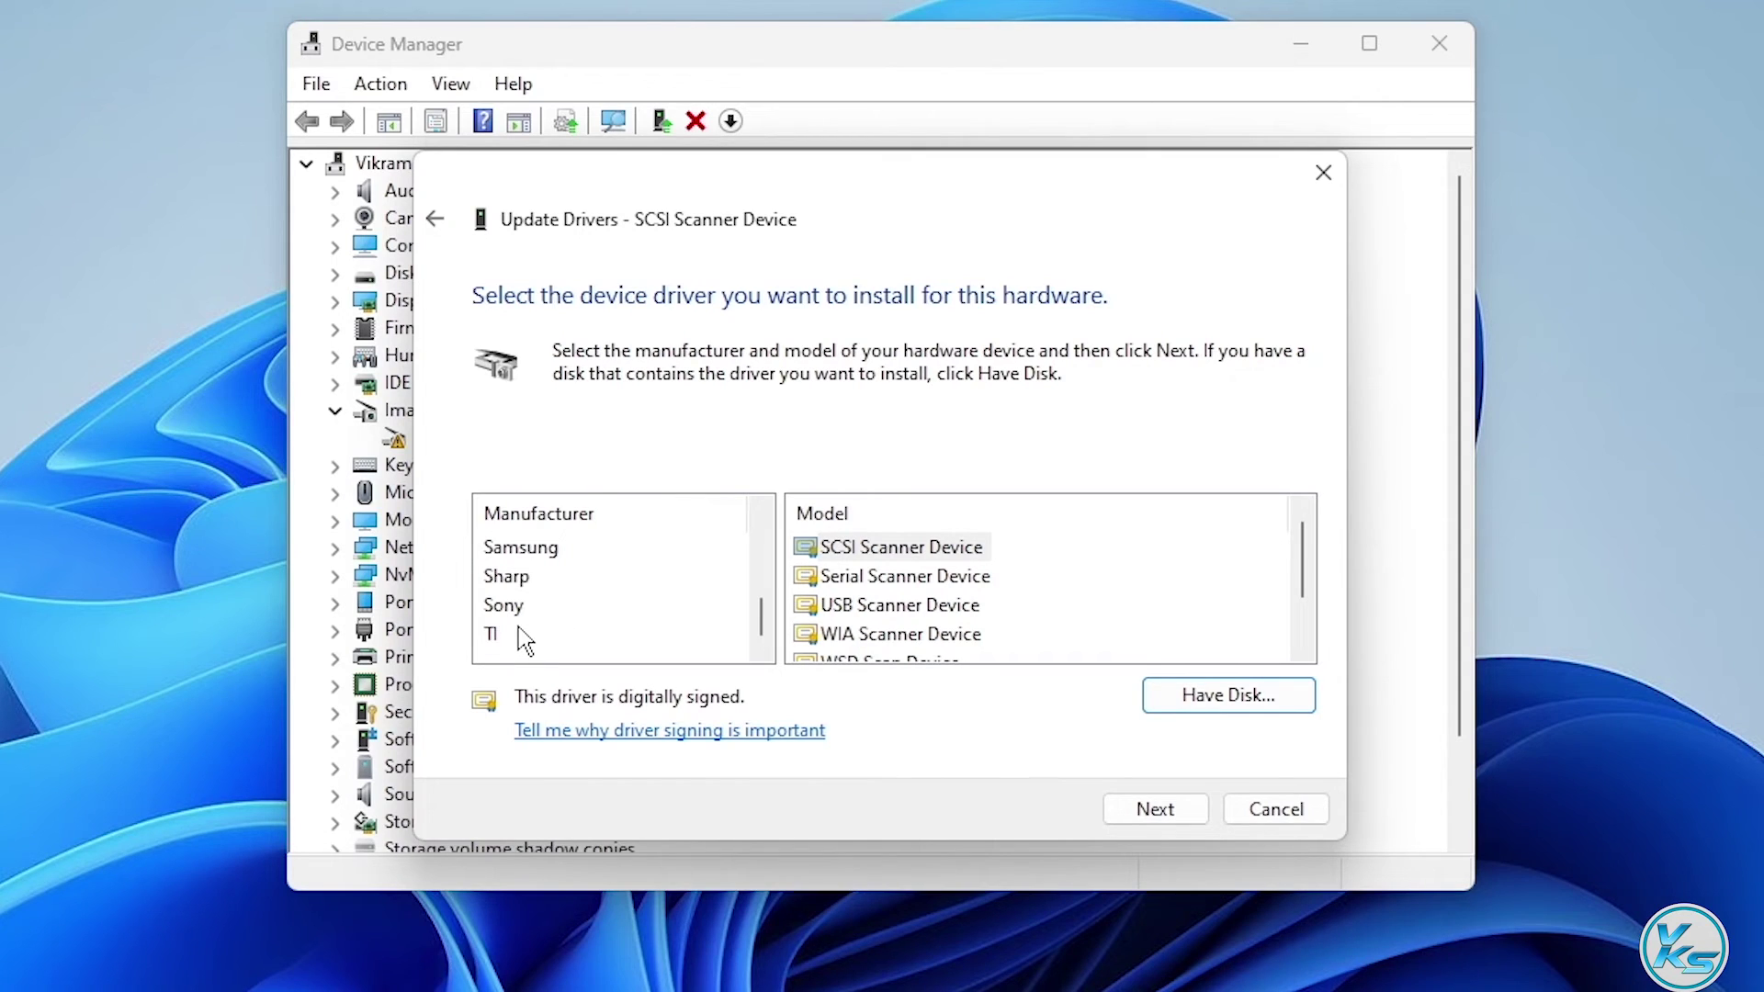
pyautogui.click(504, 606)
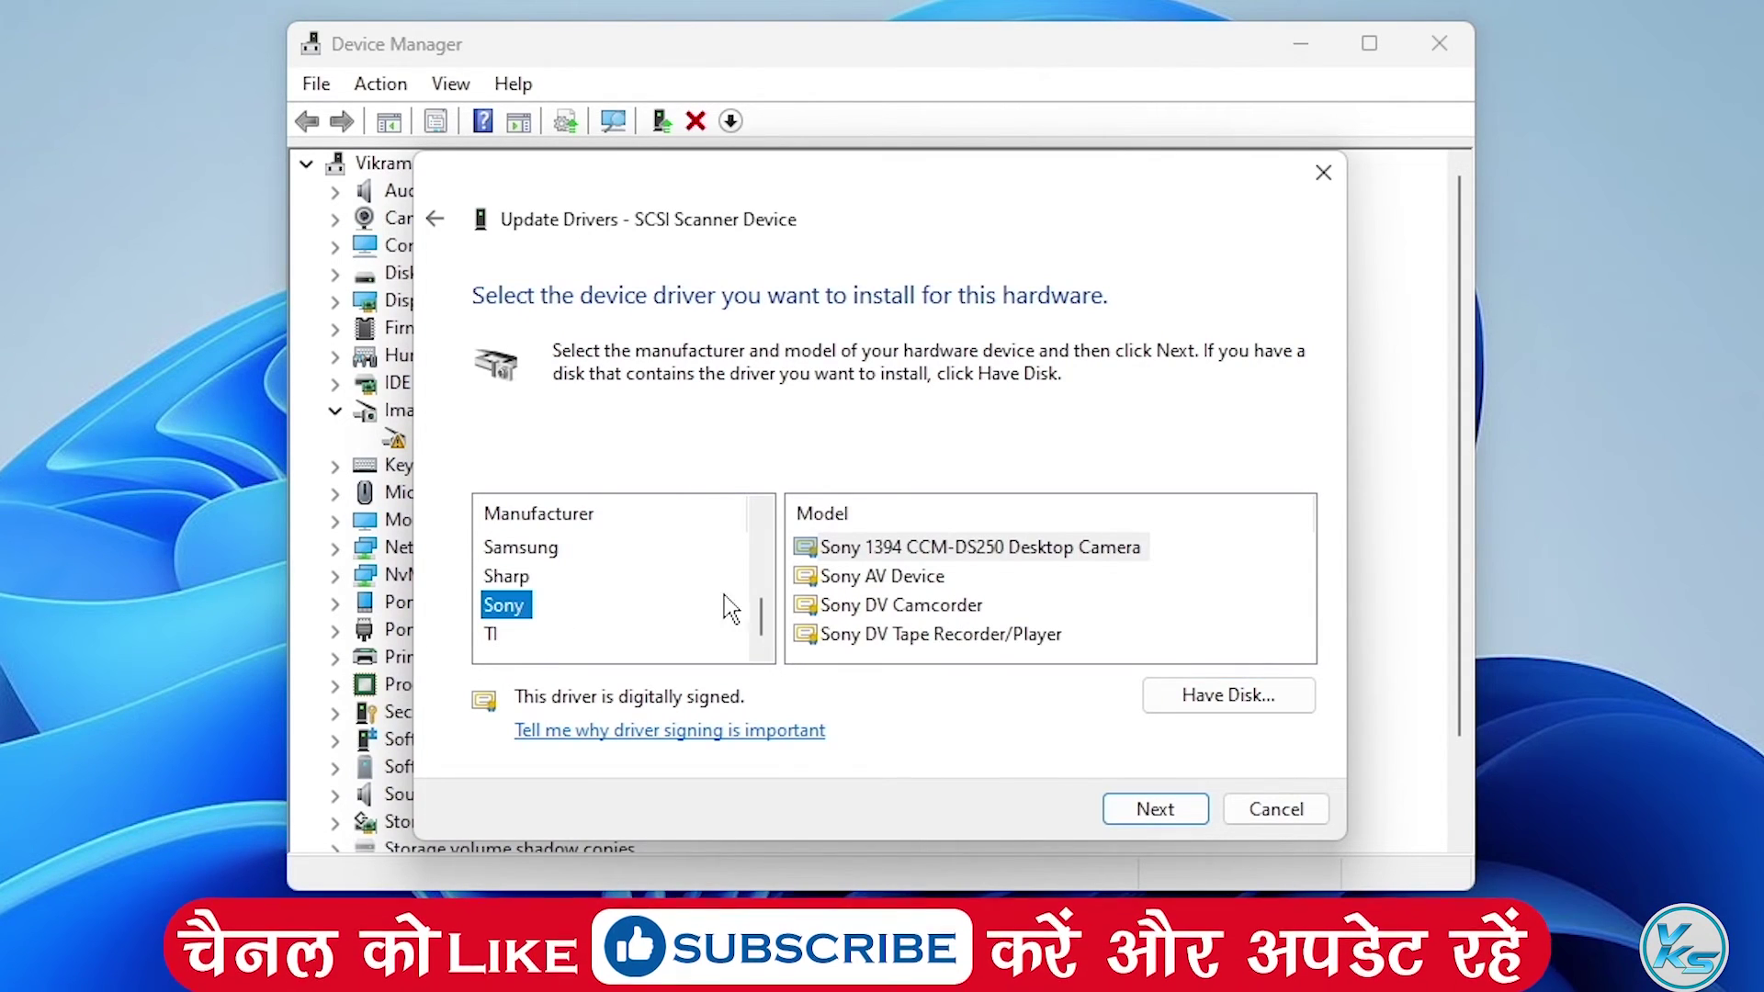
pyautogui.click(905, 550)
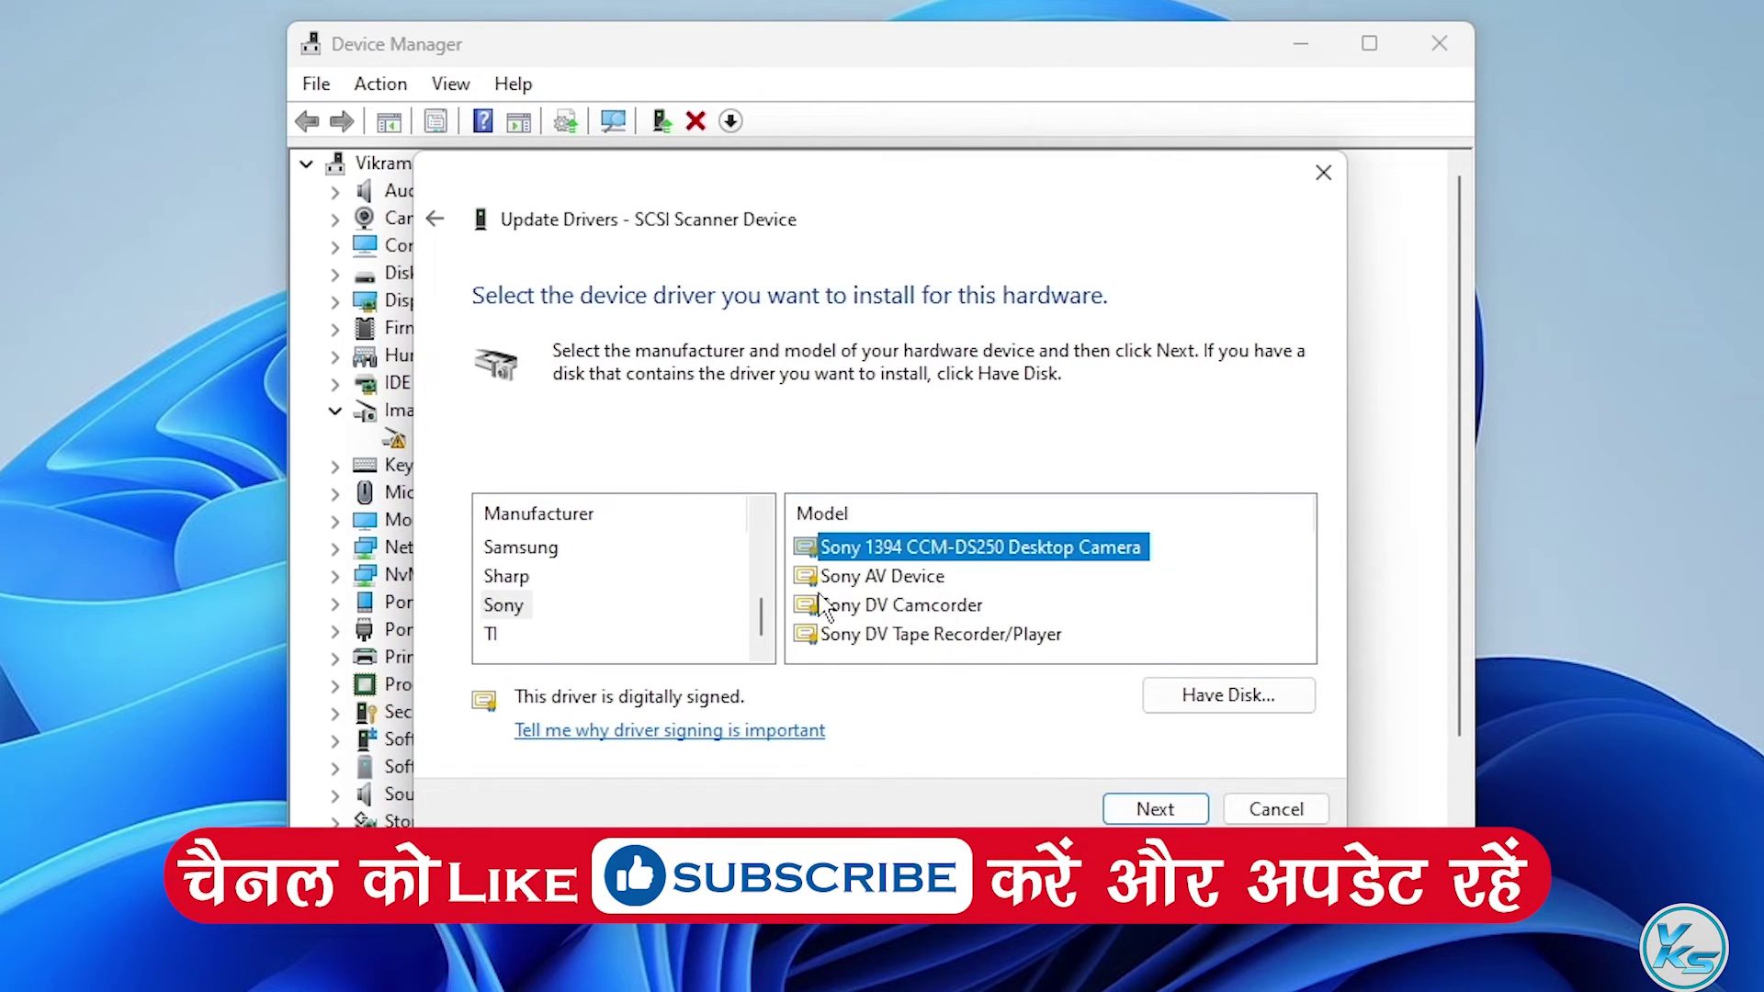
pyautogui.click(495, 635)
pyautogui.click(504, 577)
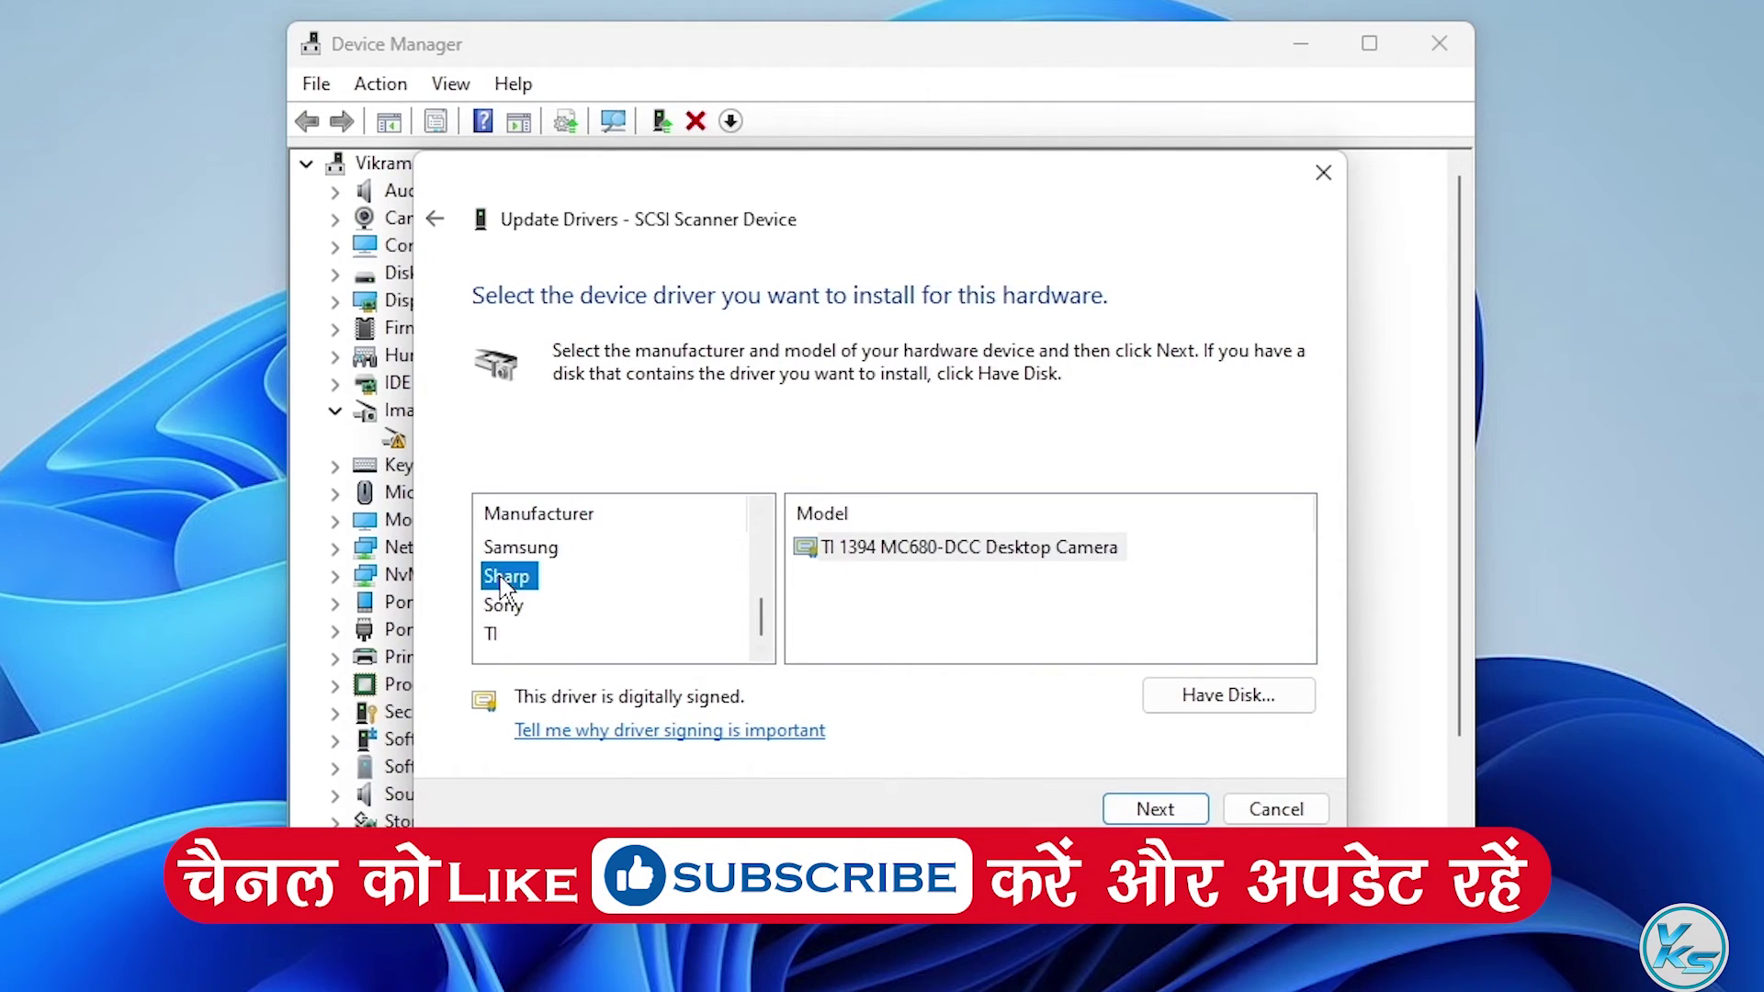
pyautogui.scroll(5, 630, 603)
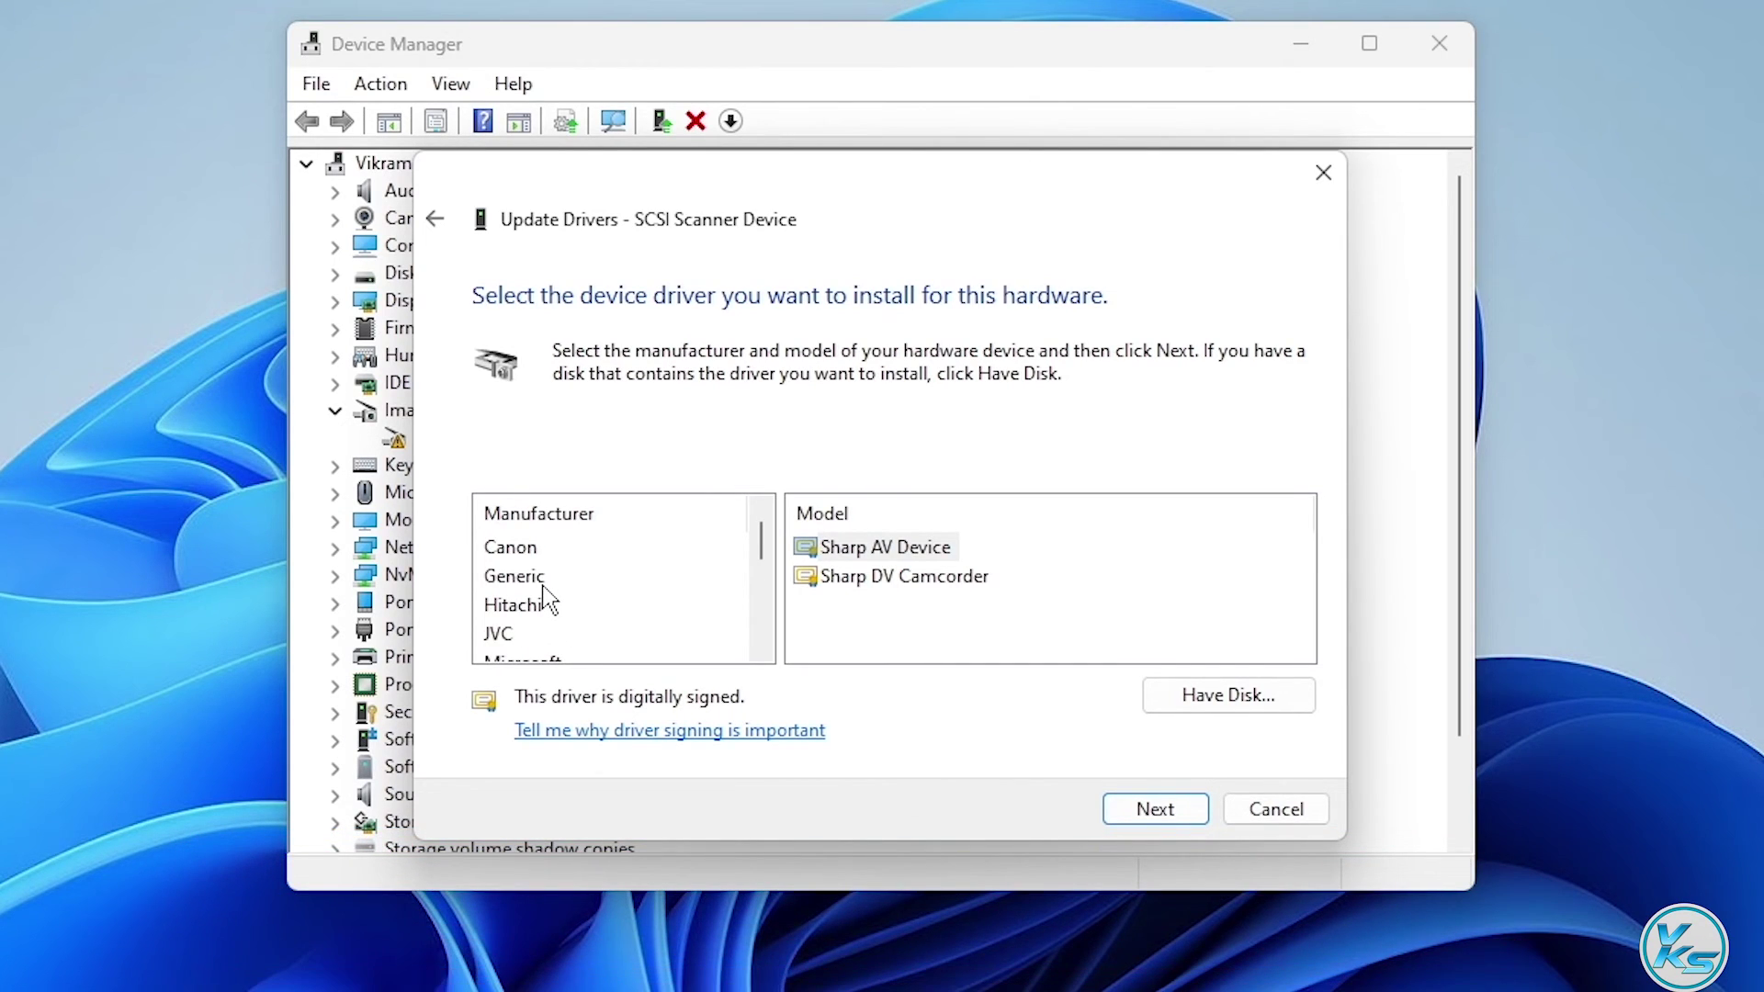
pyautogui.scroll(-2, 593, 588)
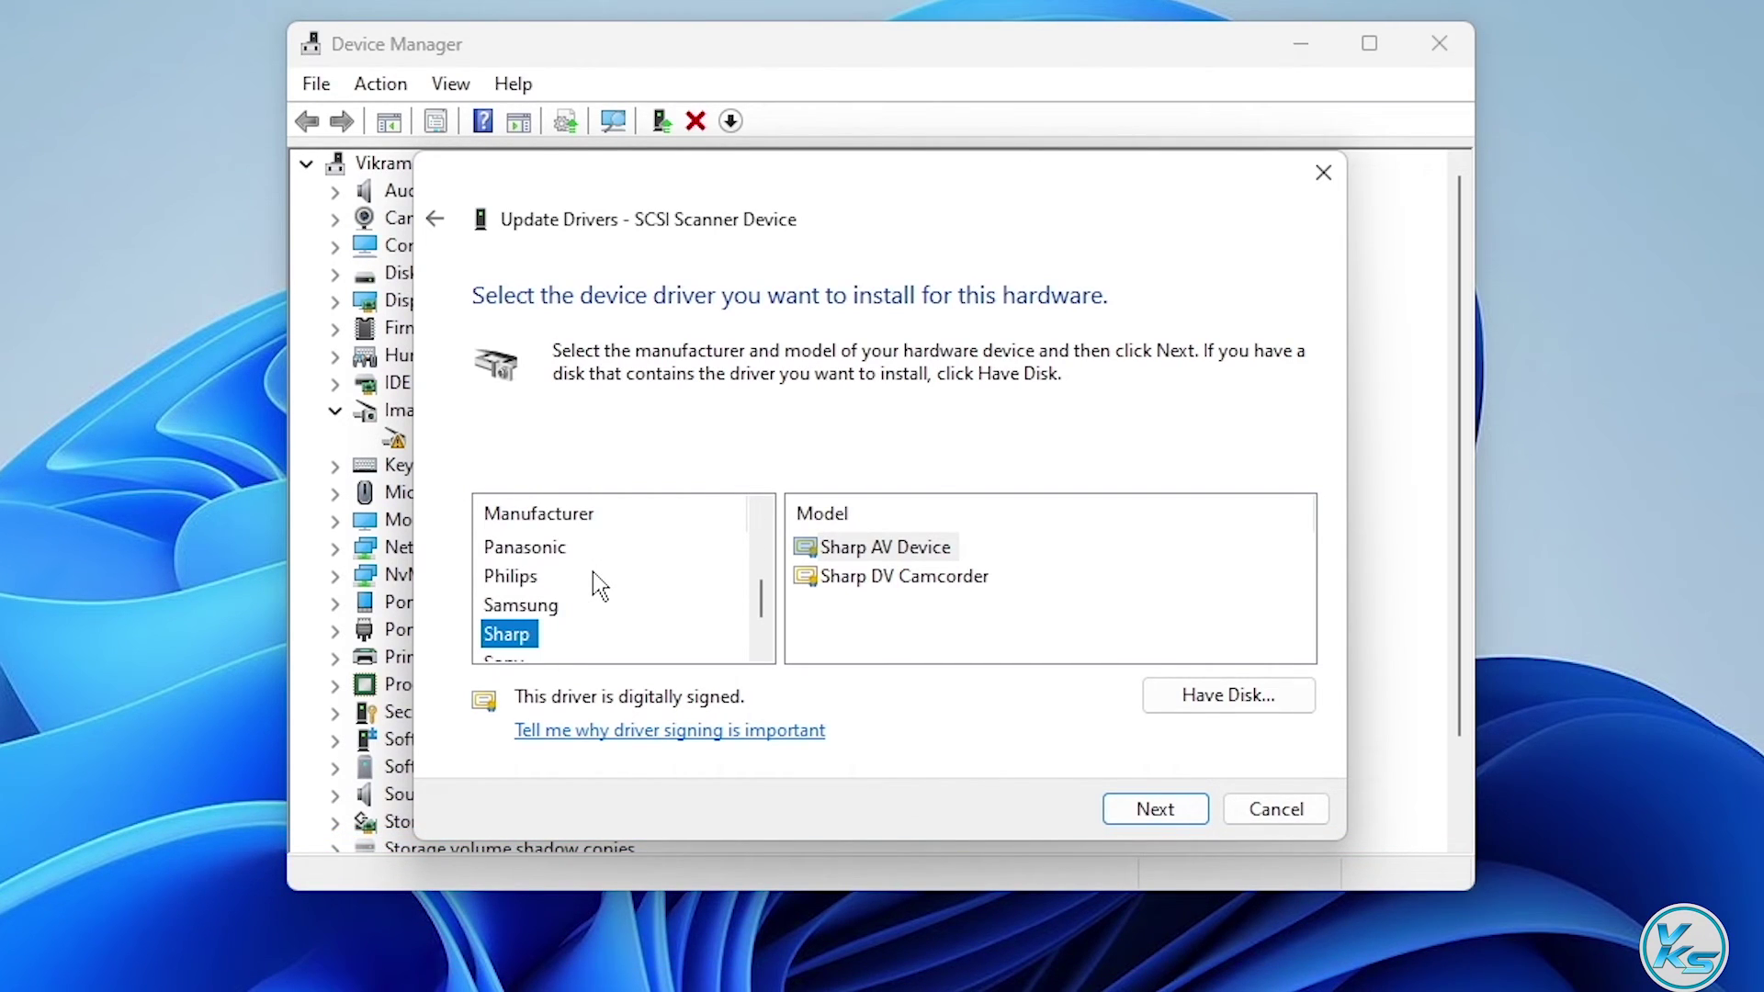
pyautogui.scroll(1, 598, 586)
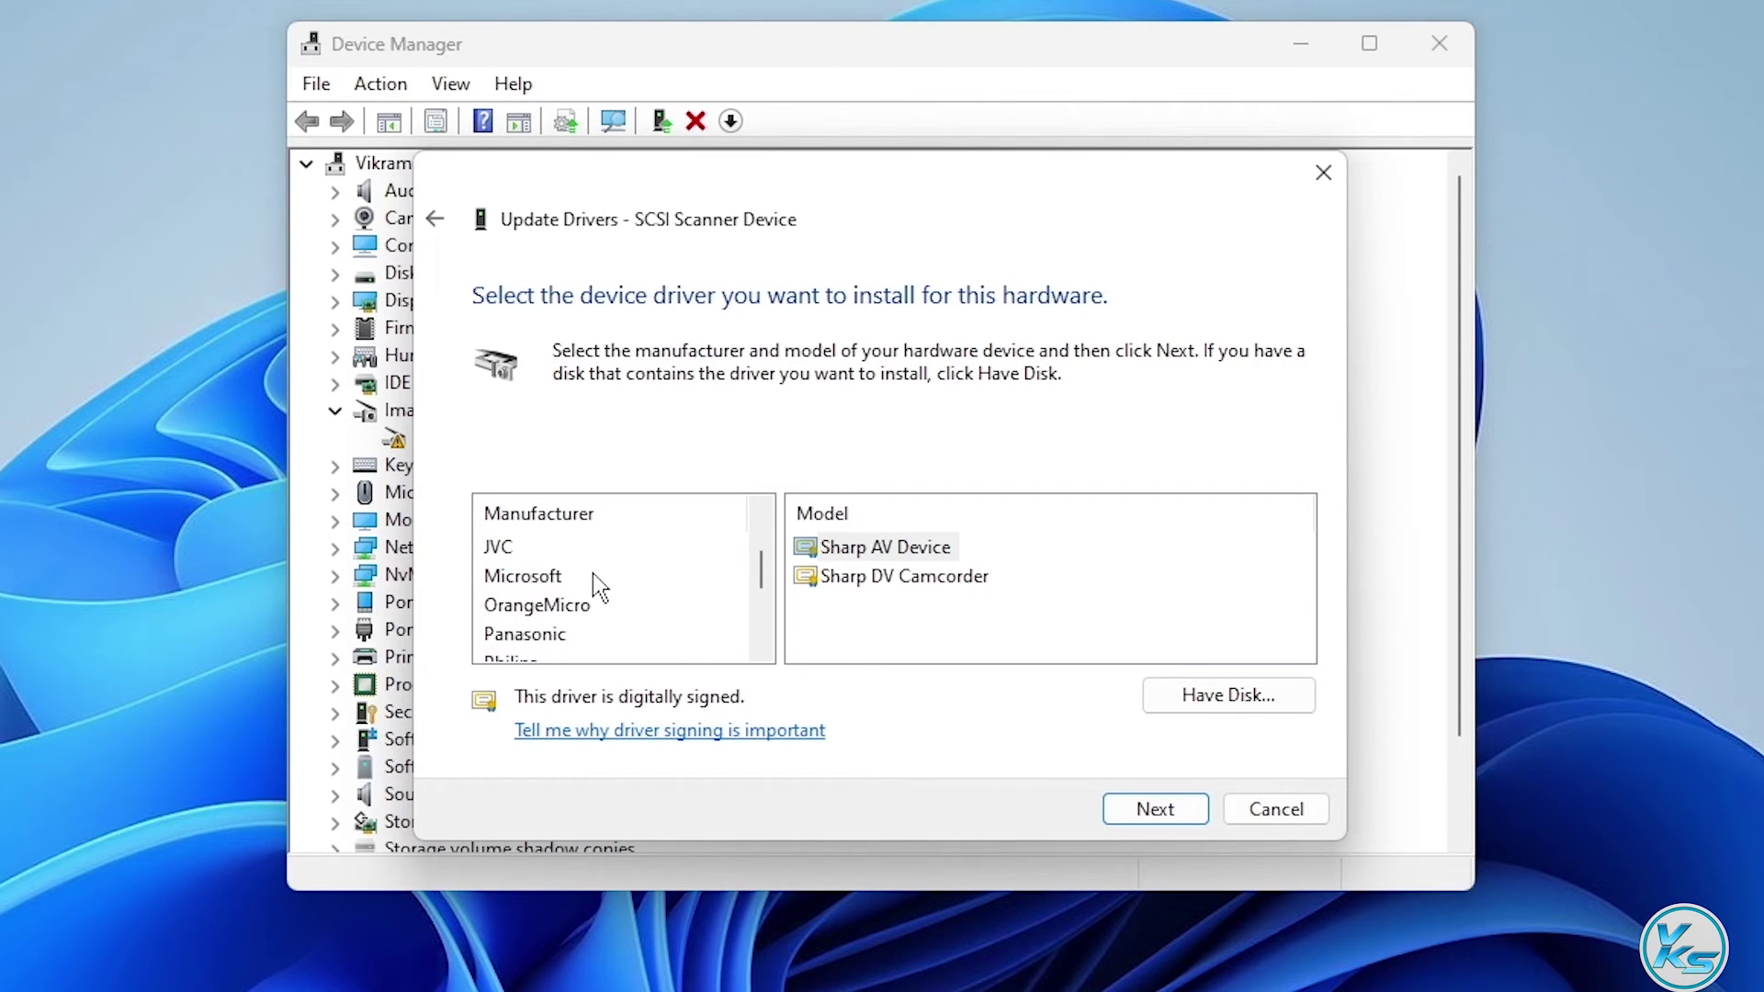
pyautogui.scroll(1, 569, 588)
# Try to install the Generic manufacturer's Generic 1394 Desktop Camera driver for the device, and close the update wizard
pyautogui.click(540, 576)
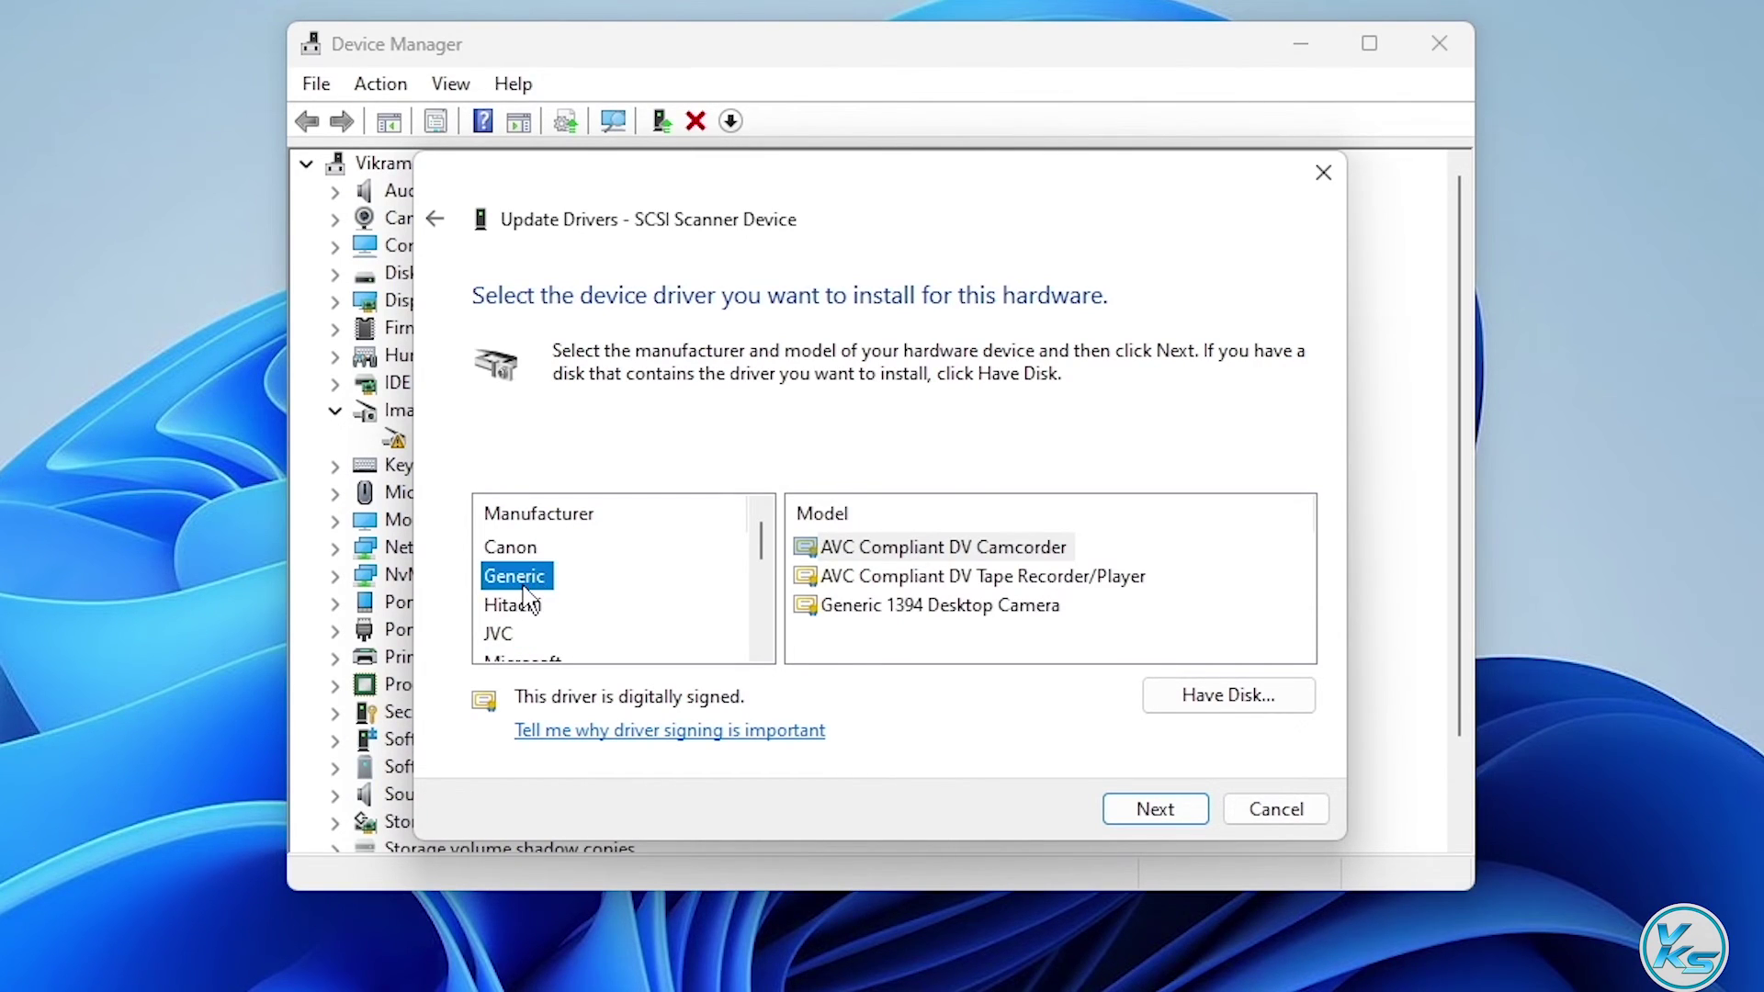
pyautogui.click(955, 604)
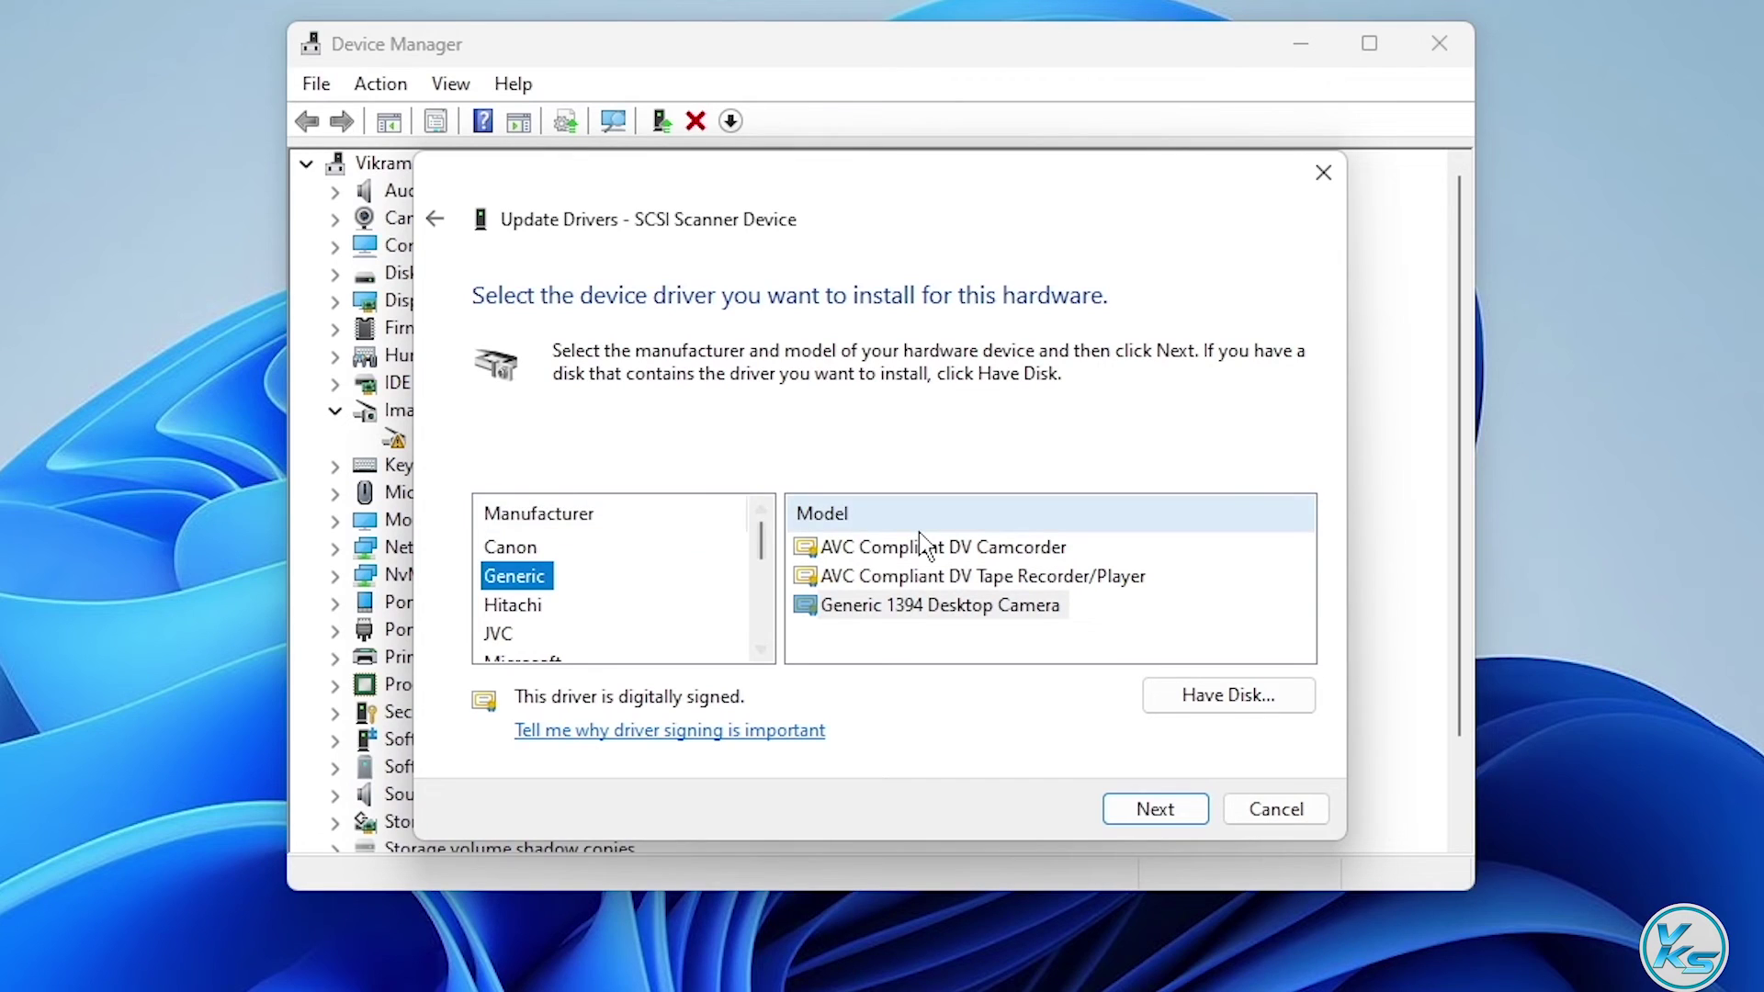
pyautogui.click(868, 610)
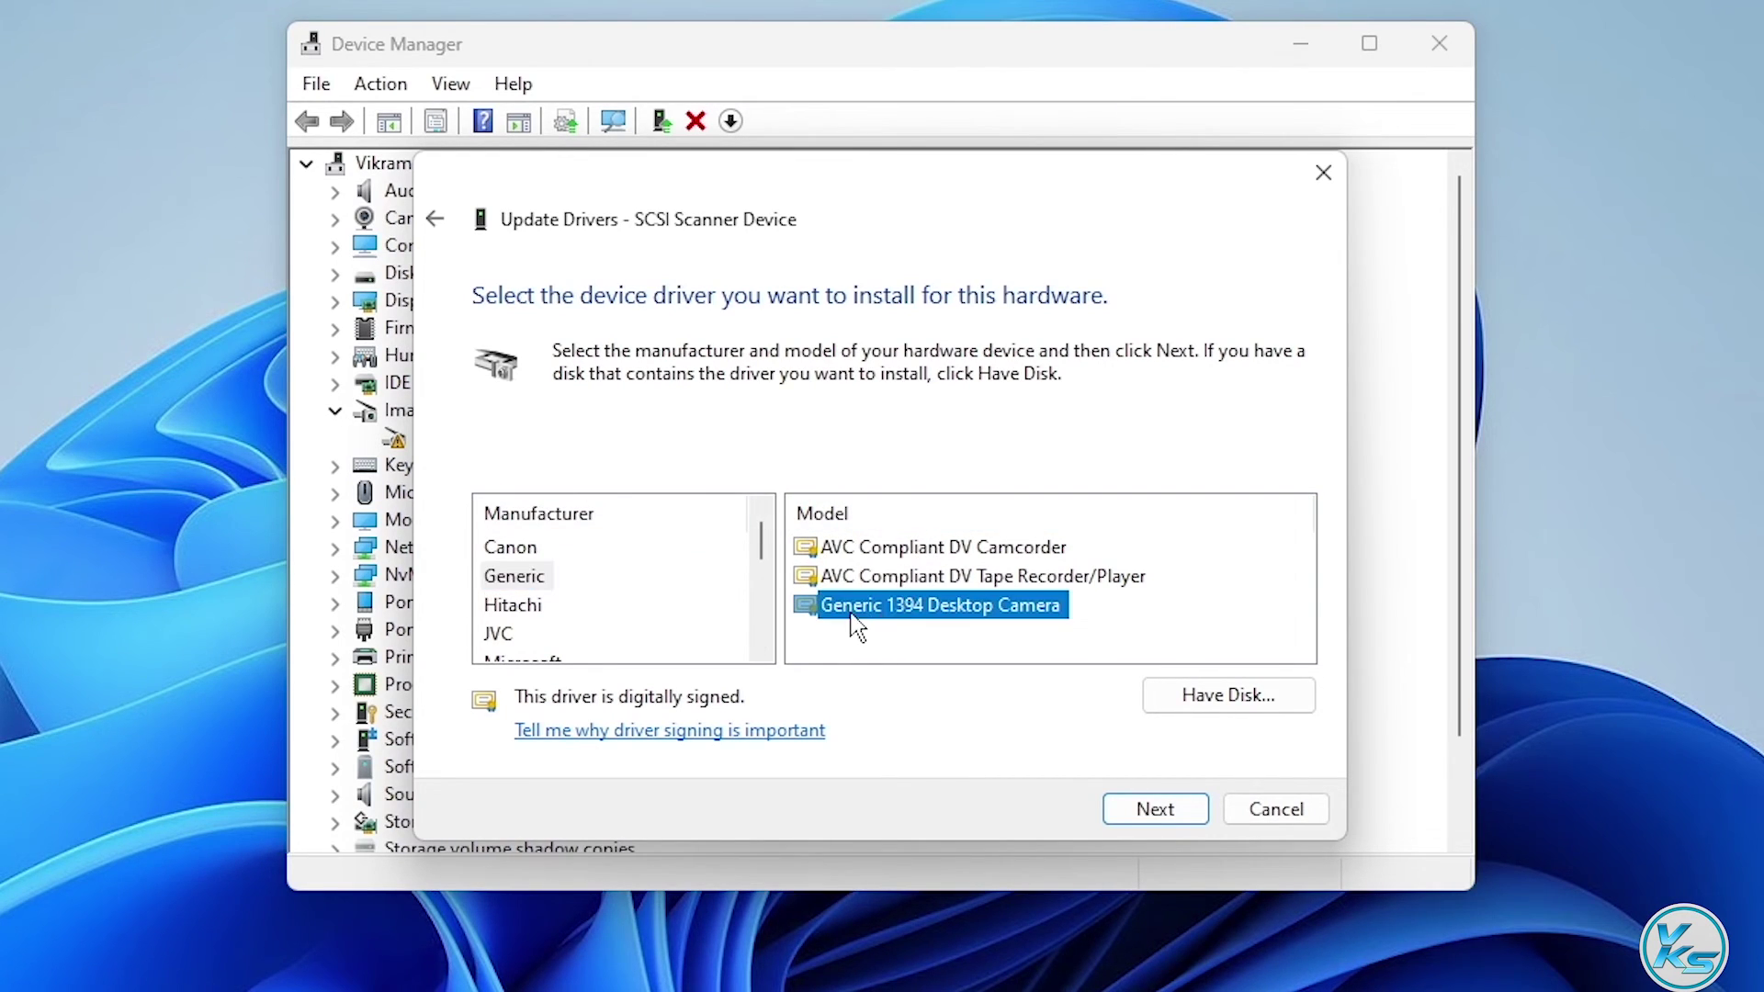
pyautogui.click(1155, 810)
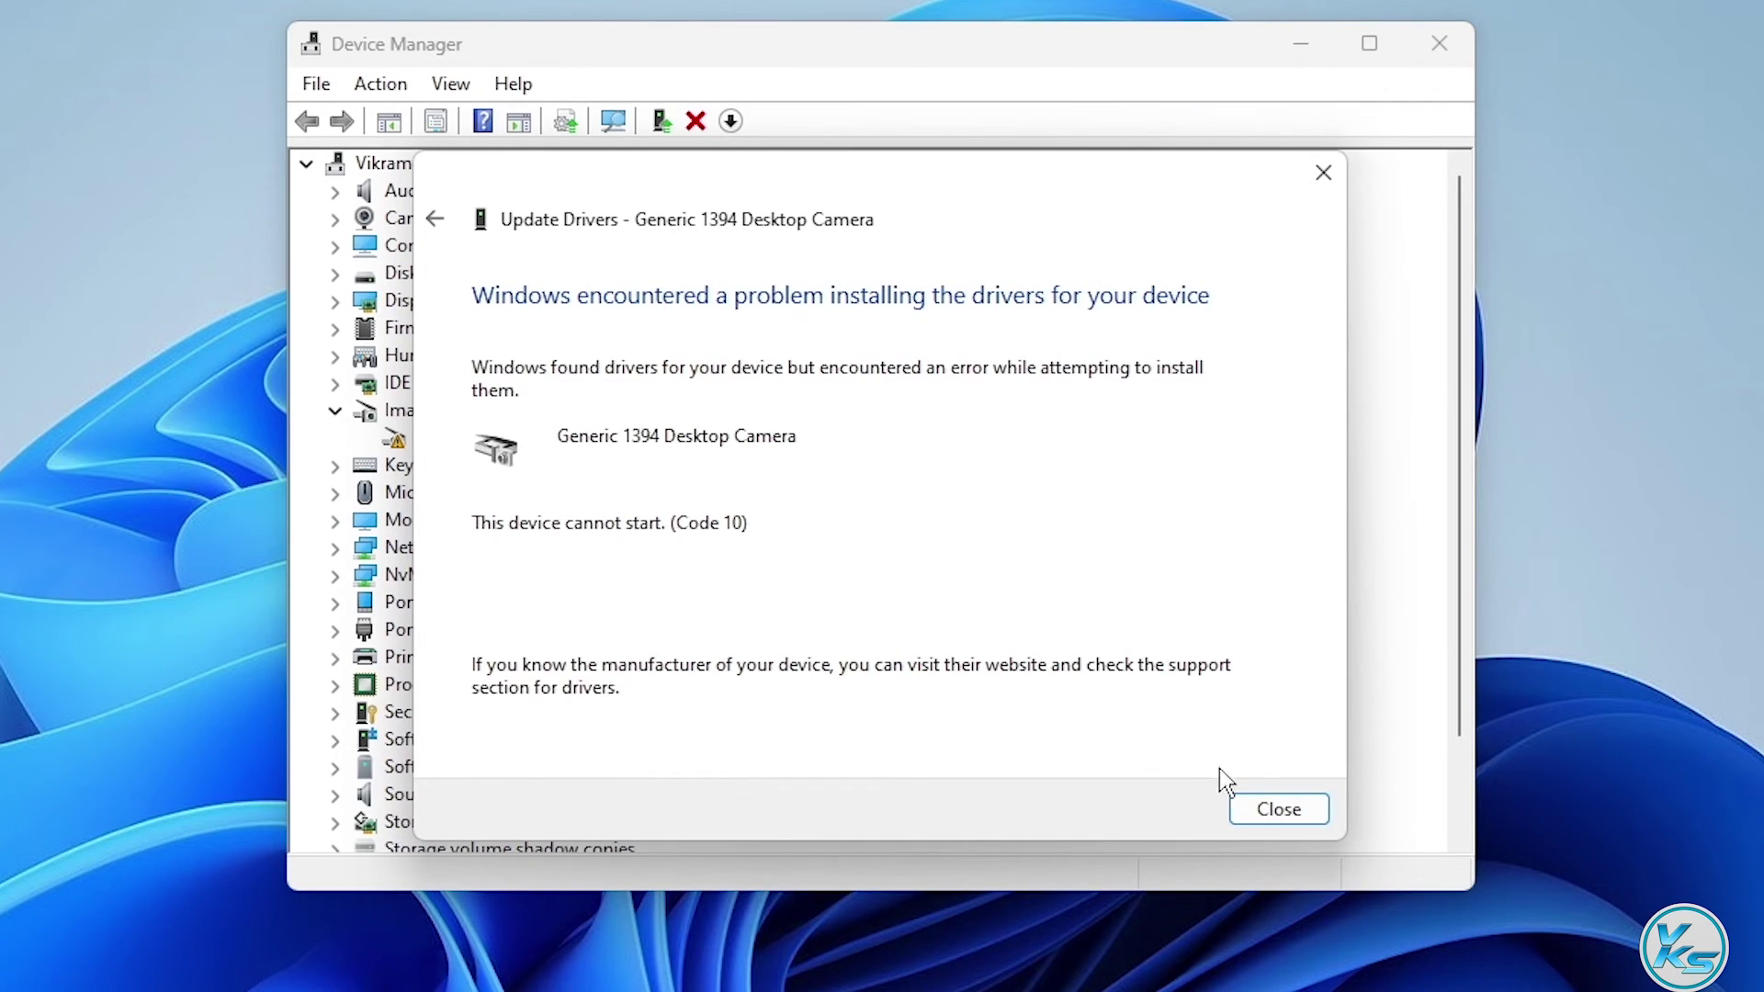
pyautogui.click(1277, 809)
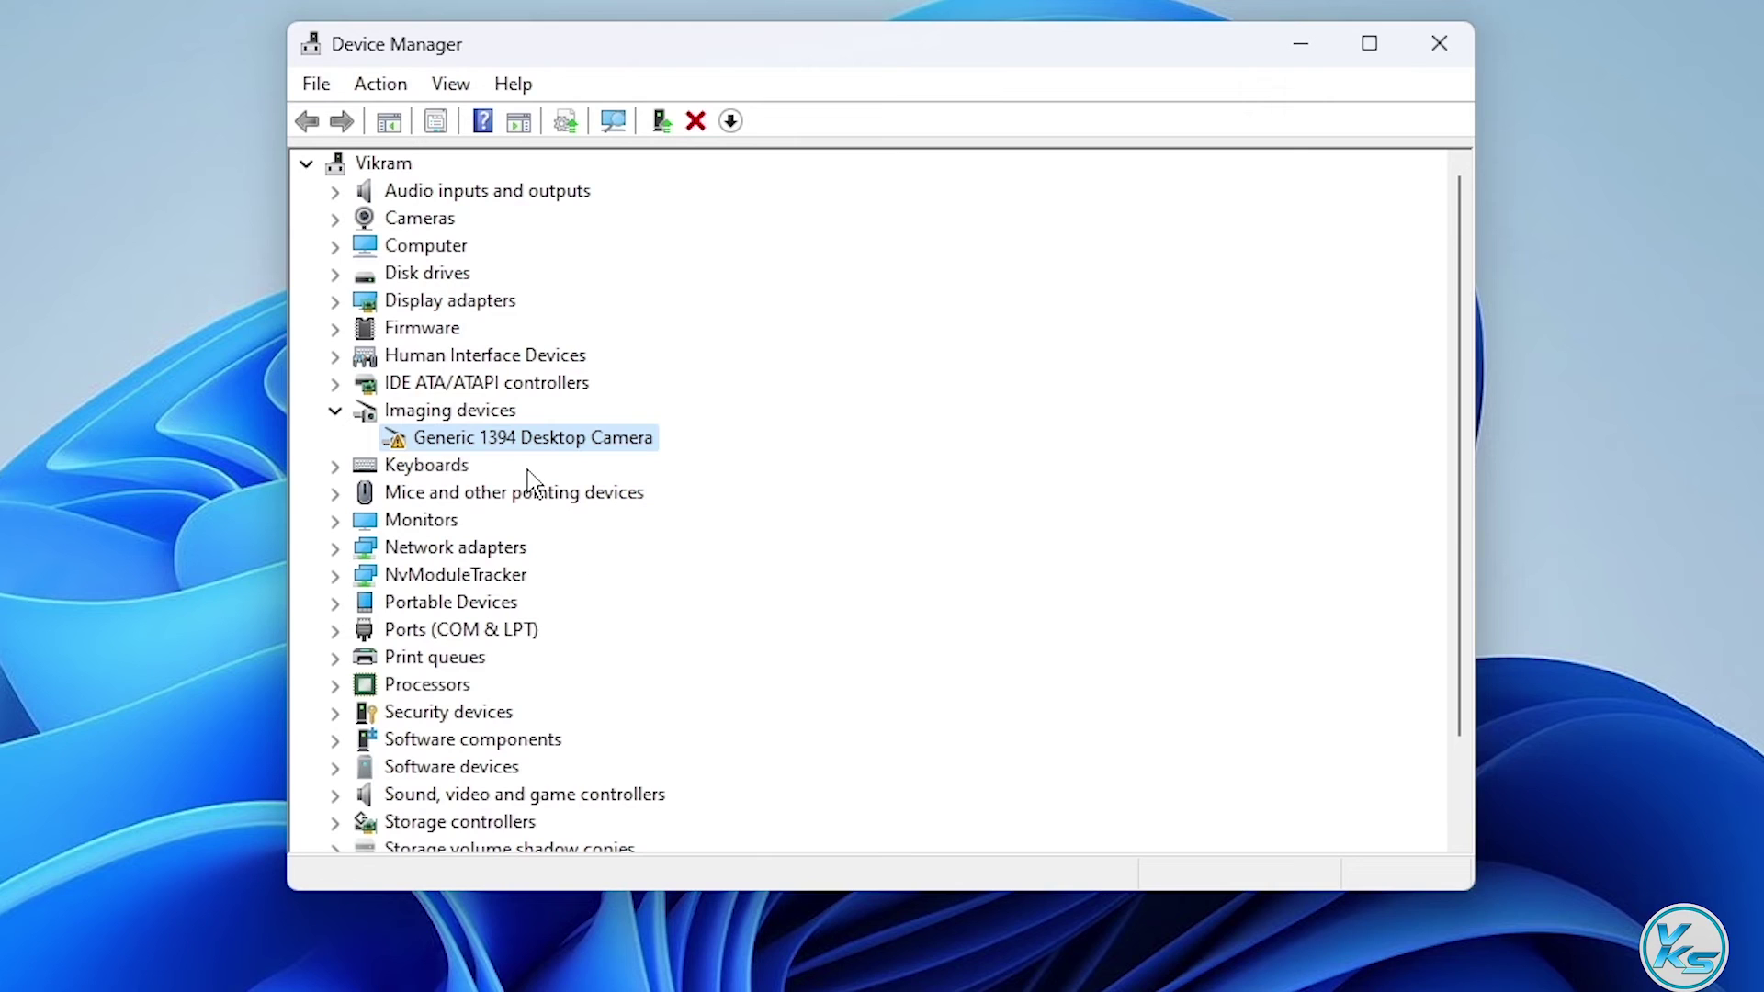
# Uninstall the Generic 1394 Desktop Camera from the imaging devices and close Device Manager
pyautogui.click(421, 220)
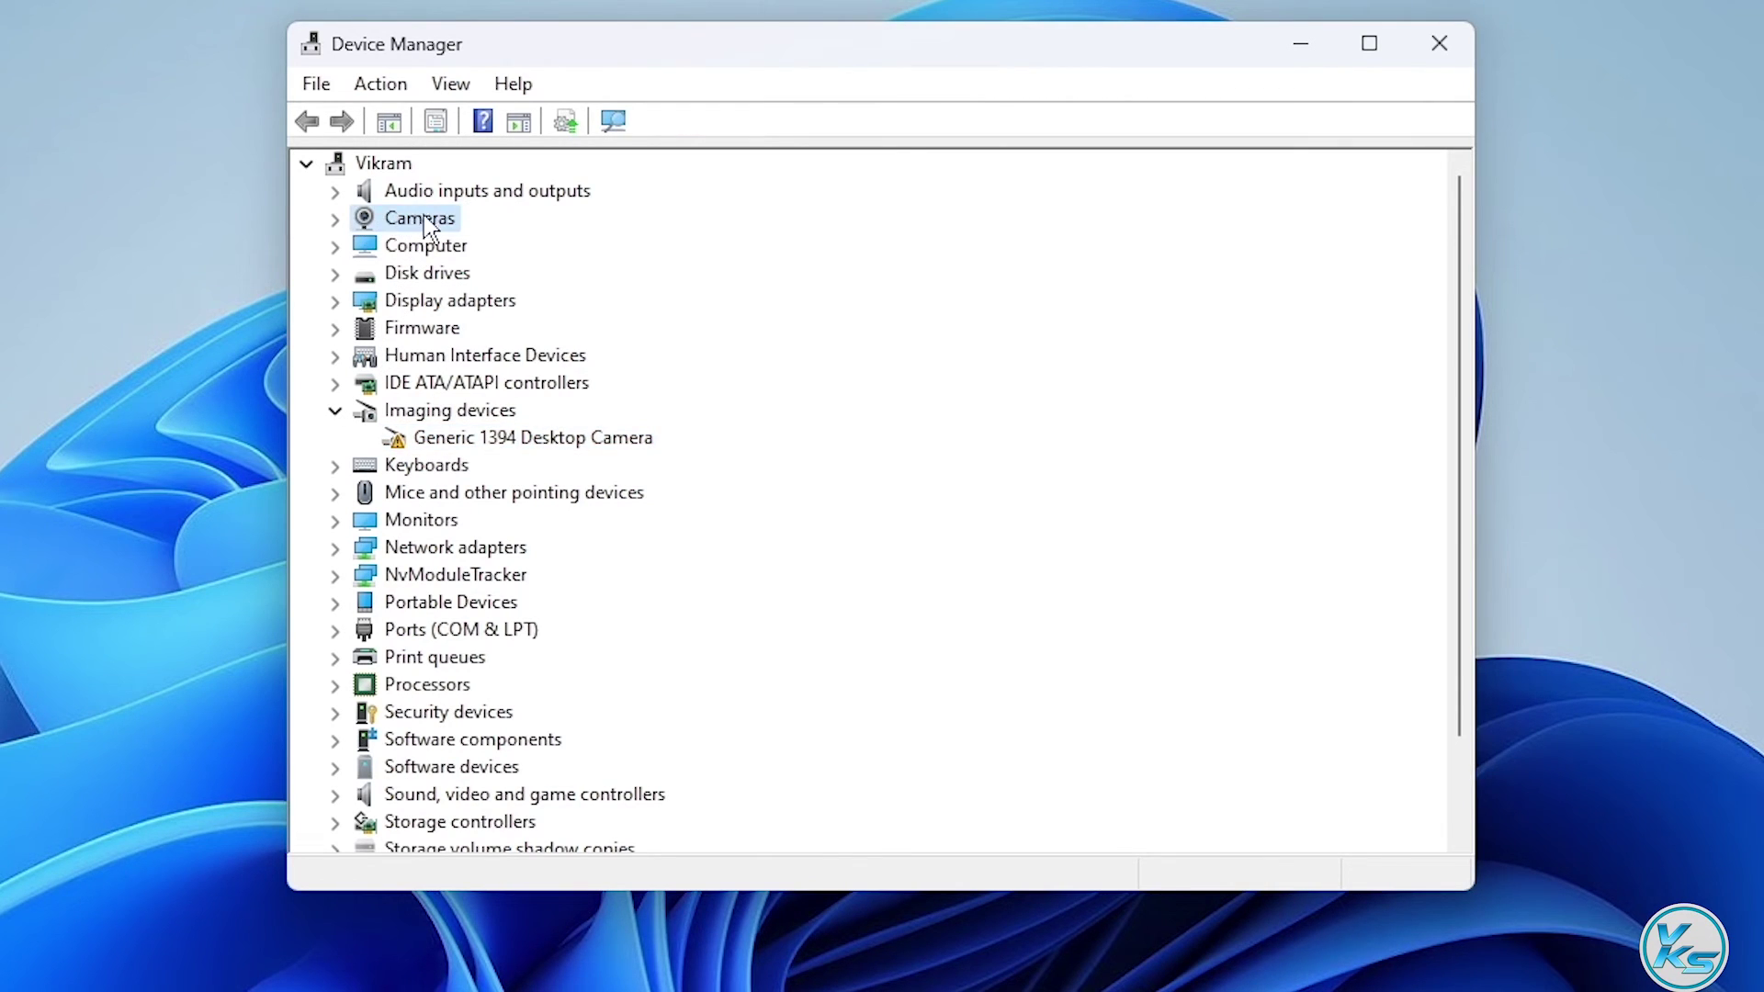
pyautogui.click(478, 439)
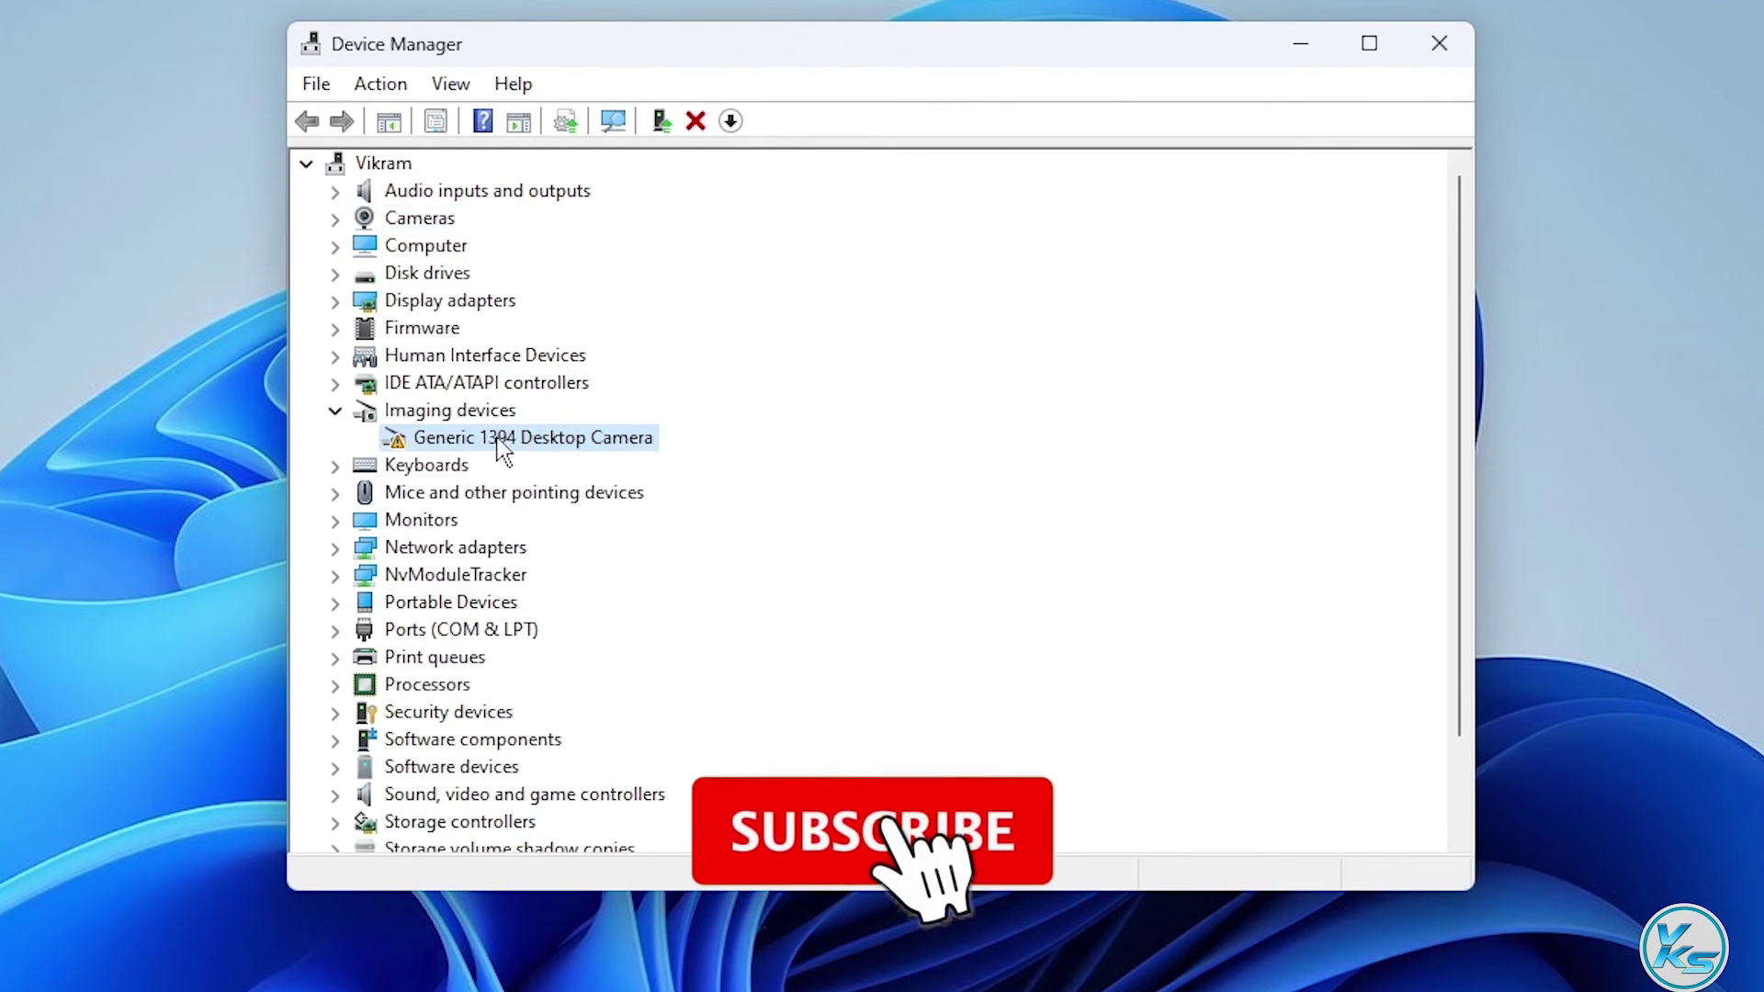
pyautogui.rightClick(472, 439)
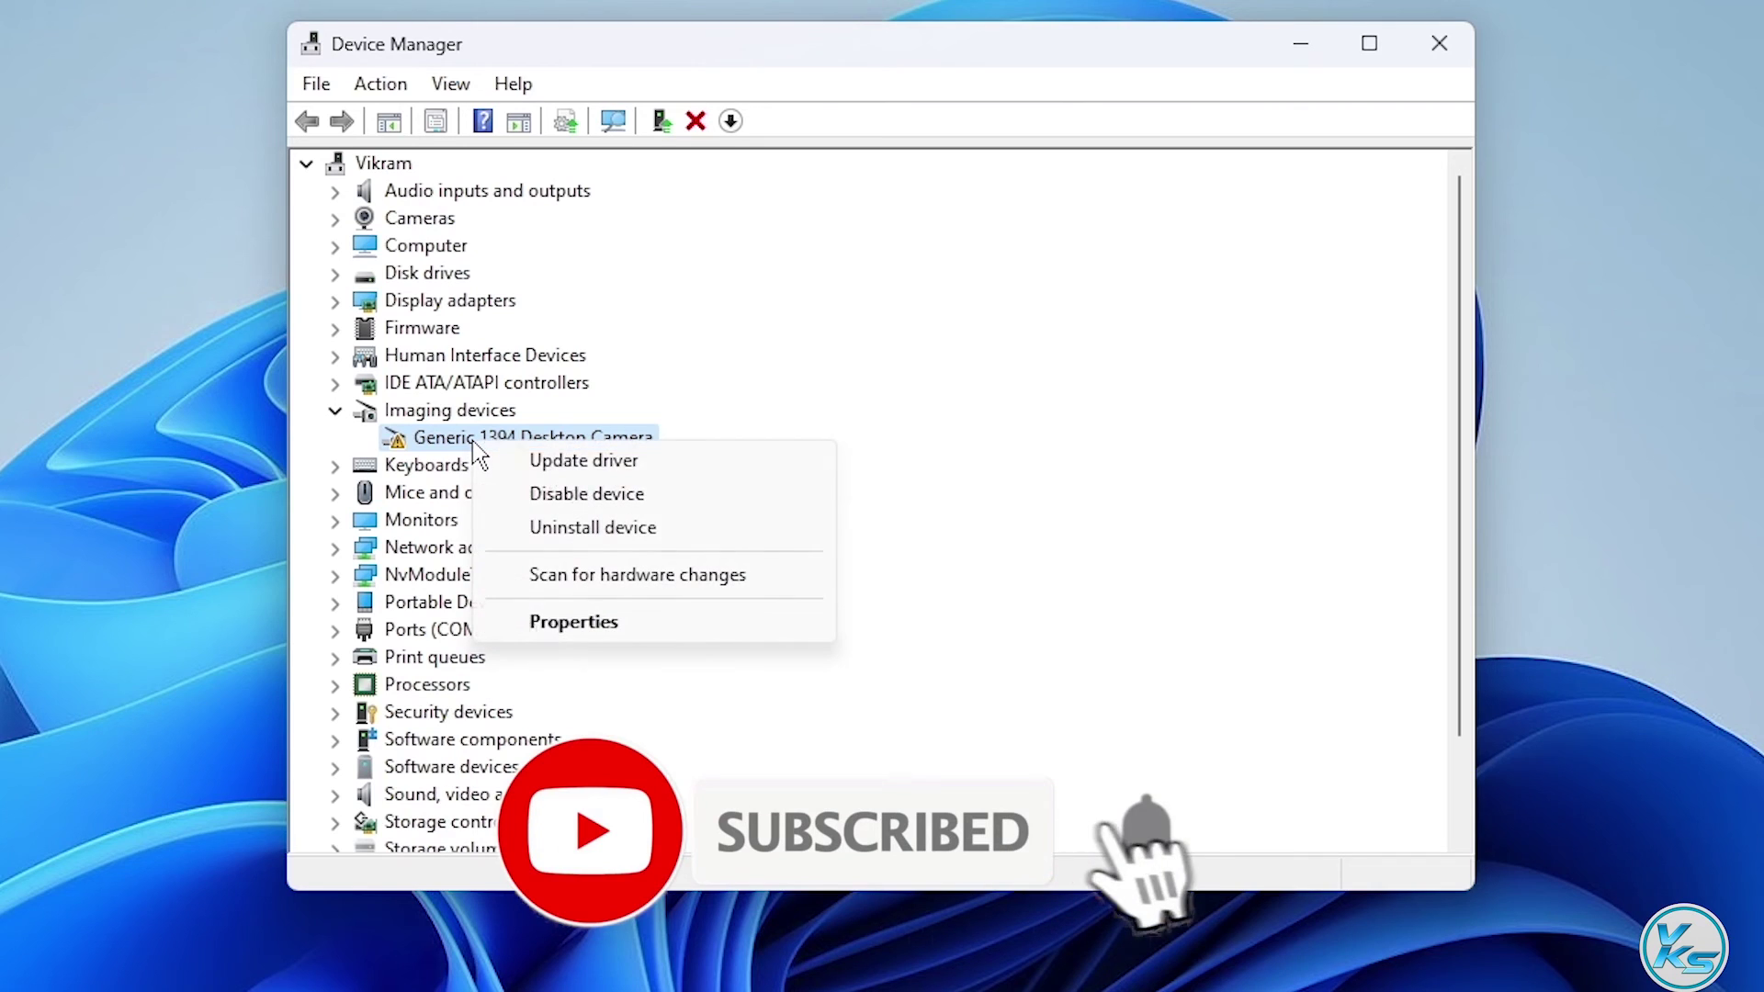
pyautogui.click(609, 541)
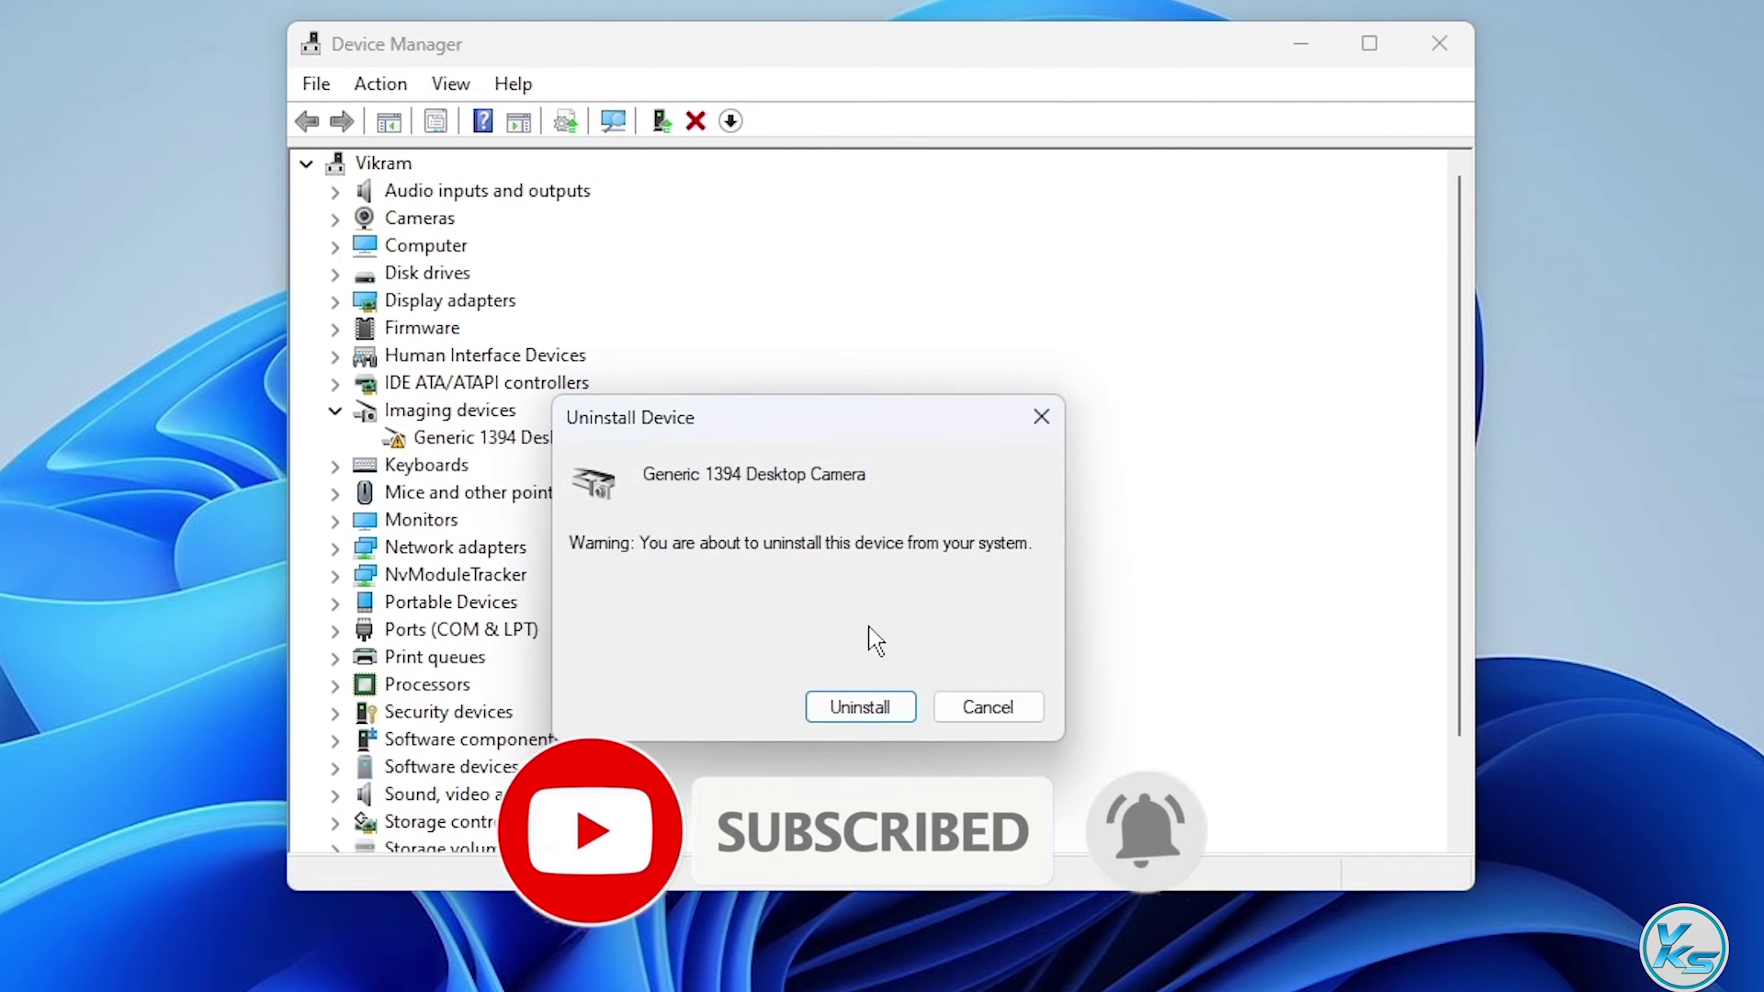
pyautogui.click(863, 709)
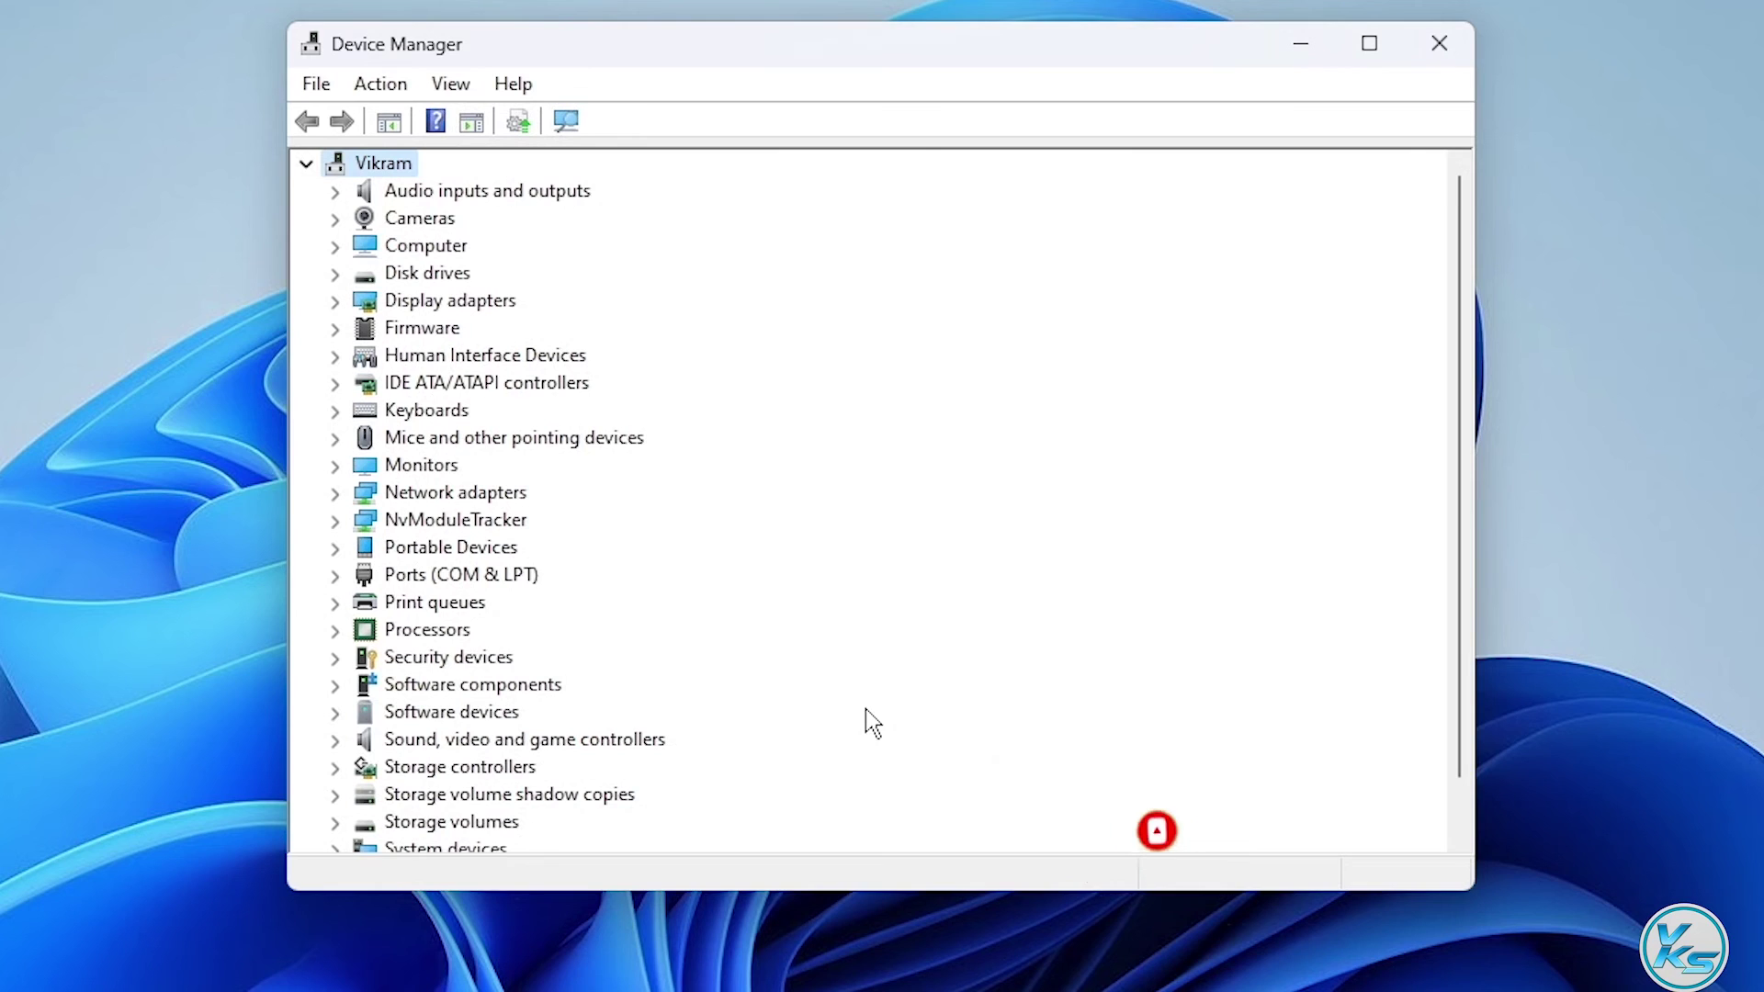
pyautogui.click(428, 220)
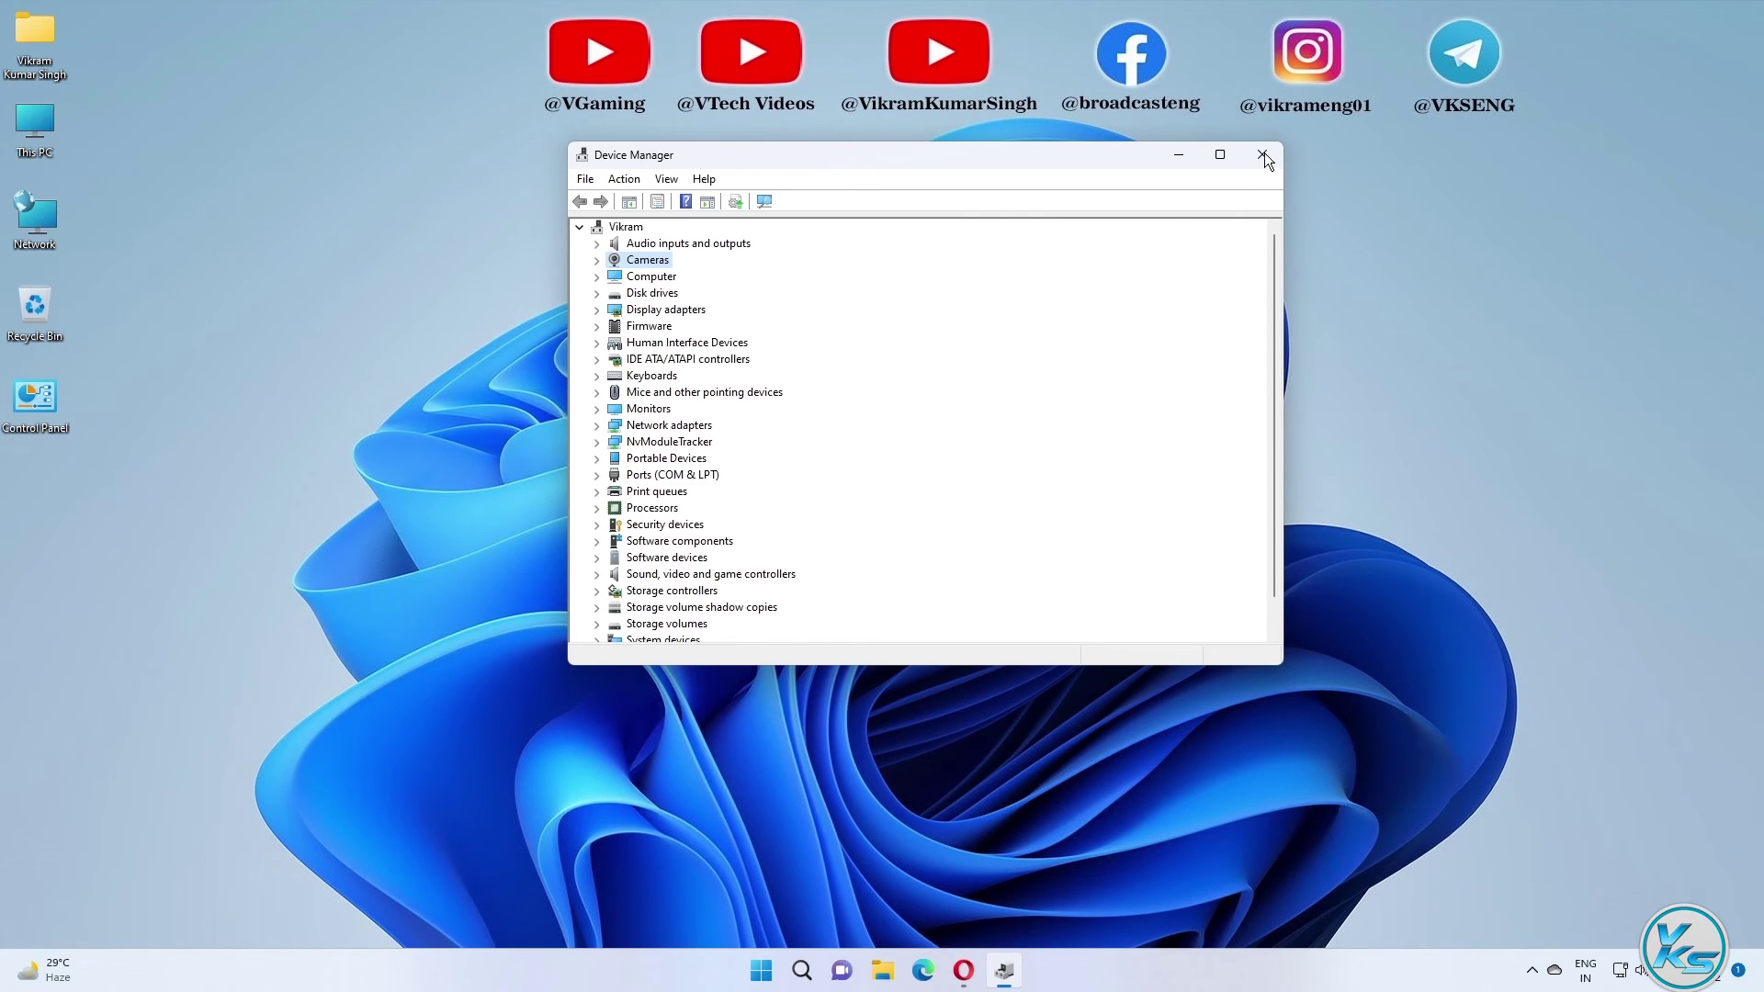
pyautogui.click(1264, 152)
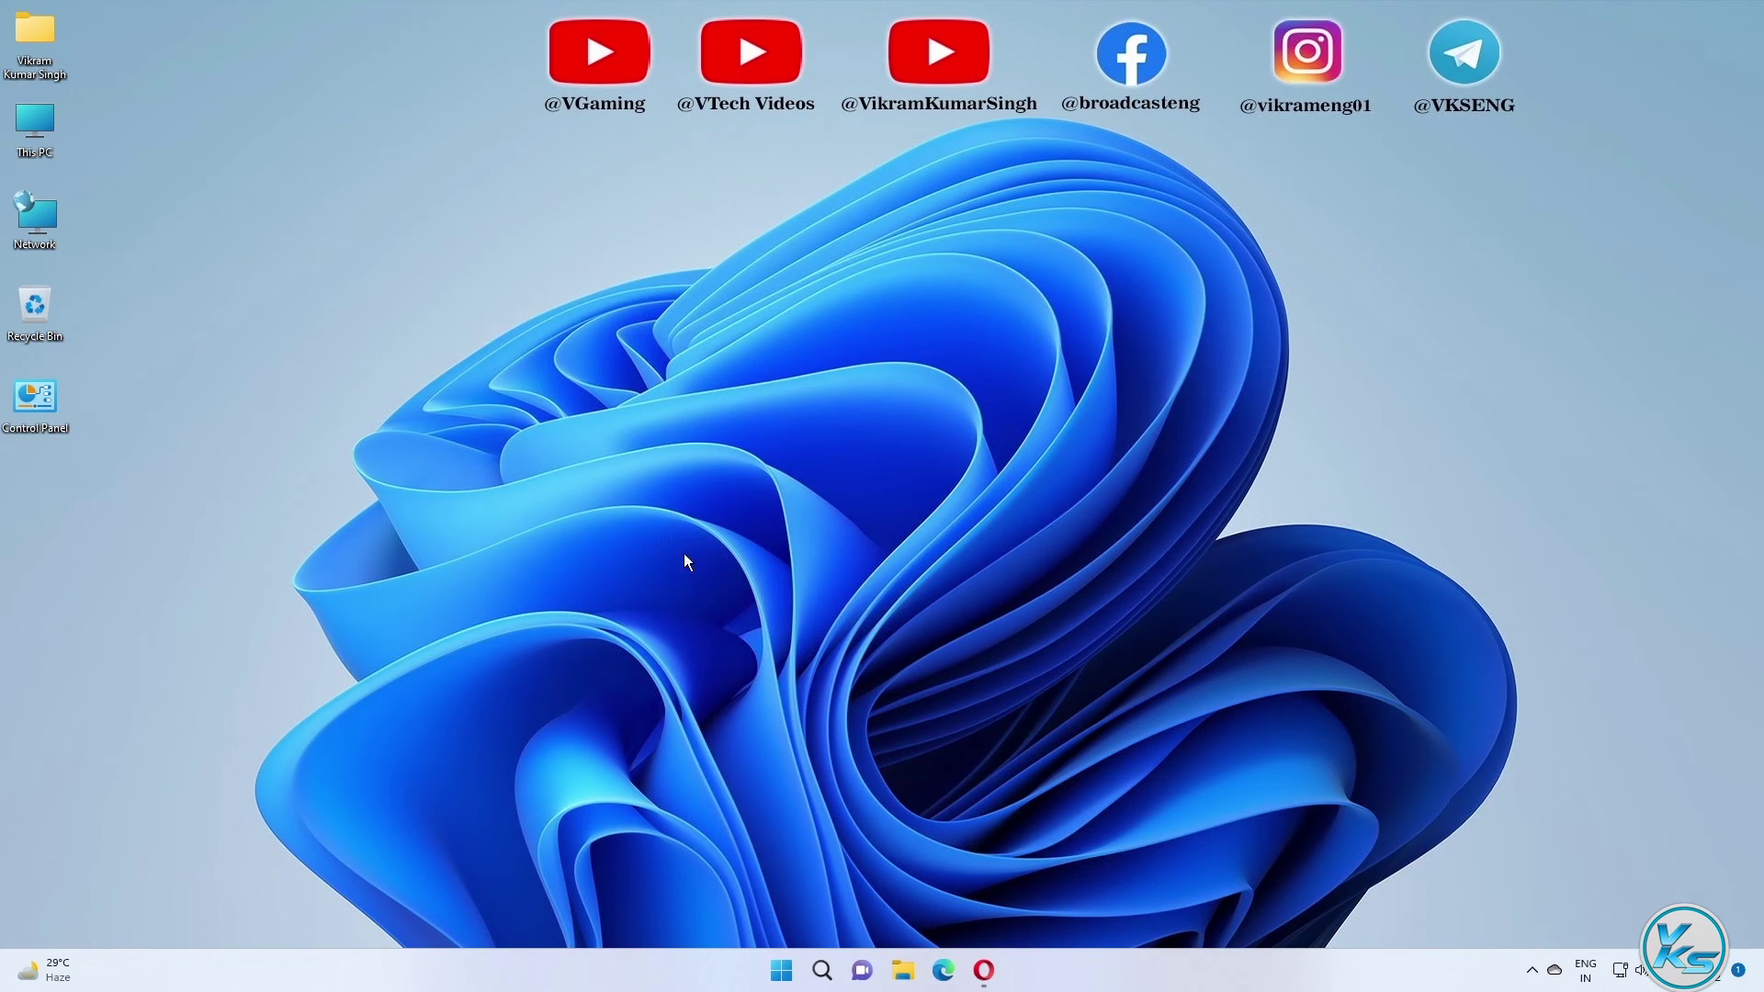
# Switch to Windows Settings, view the system's Recovery options for resetting the PC, and close Settings
pyautogui.rightClick(779, 970)
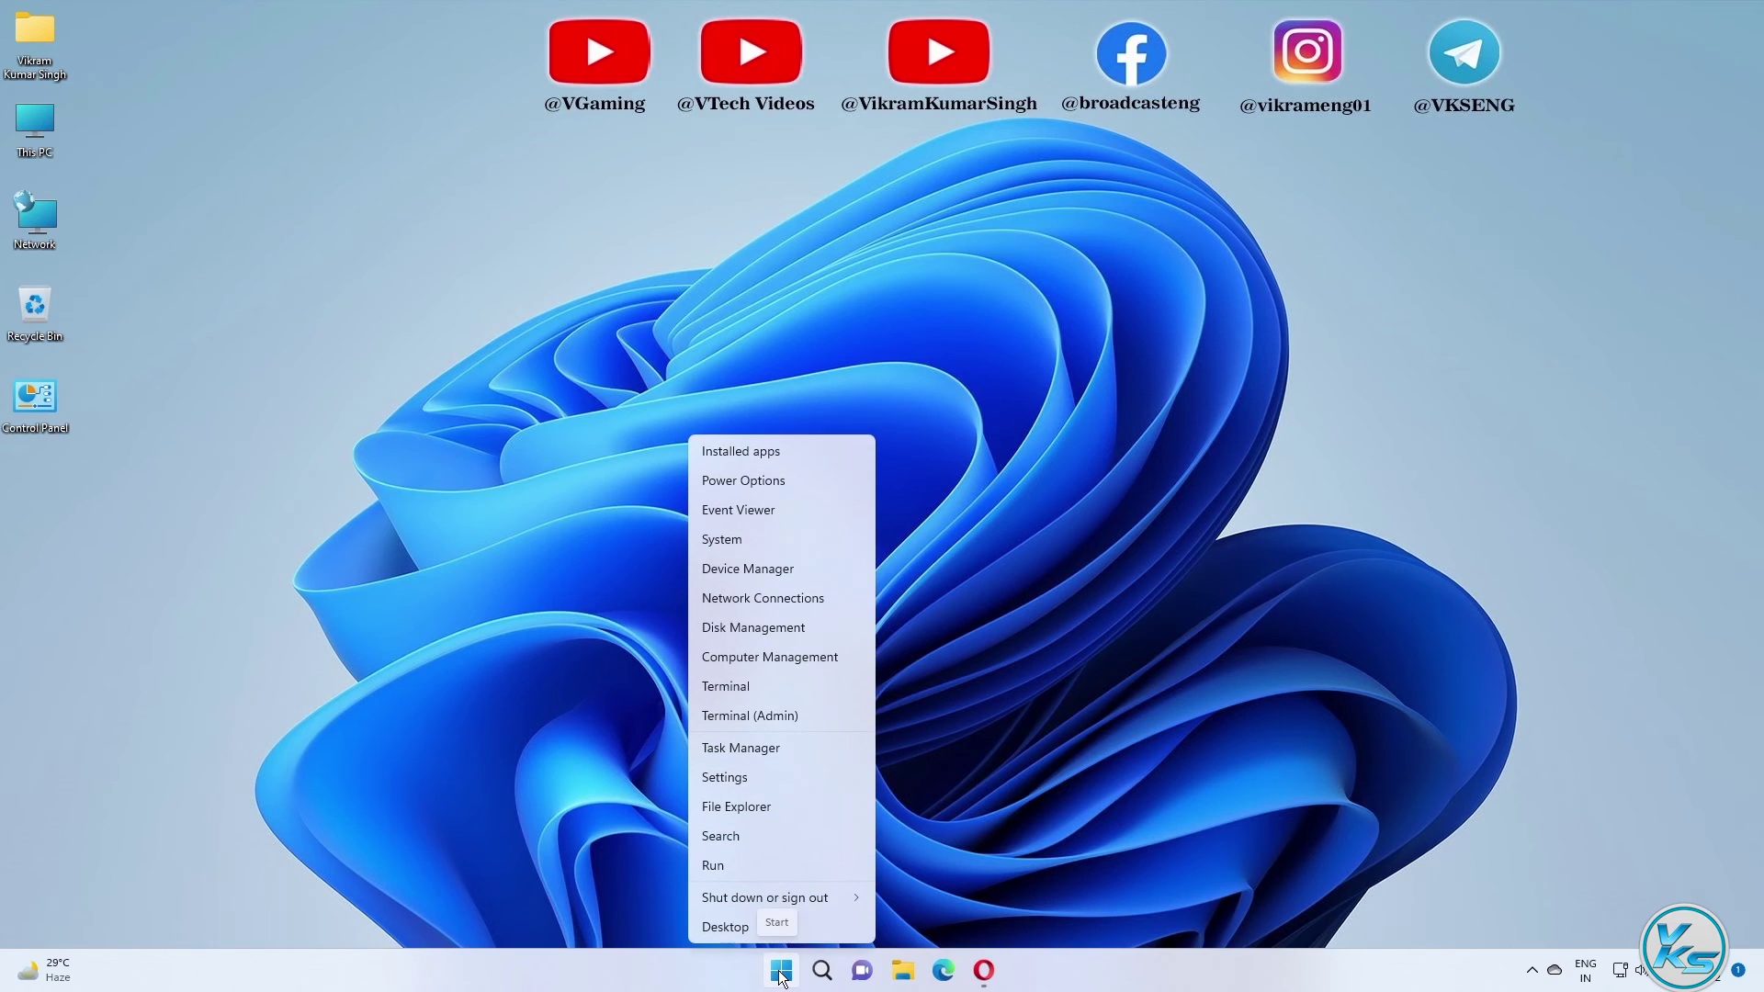
pyautogui.click(733, 775)
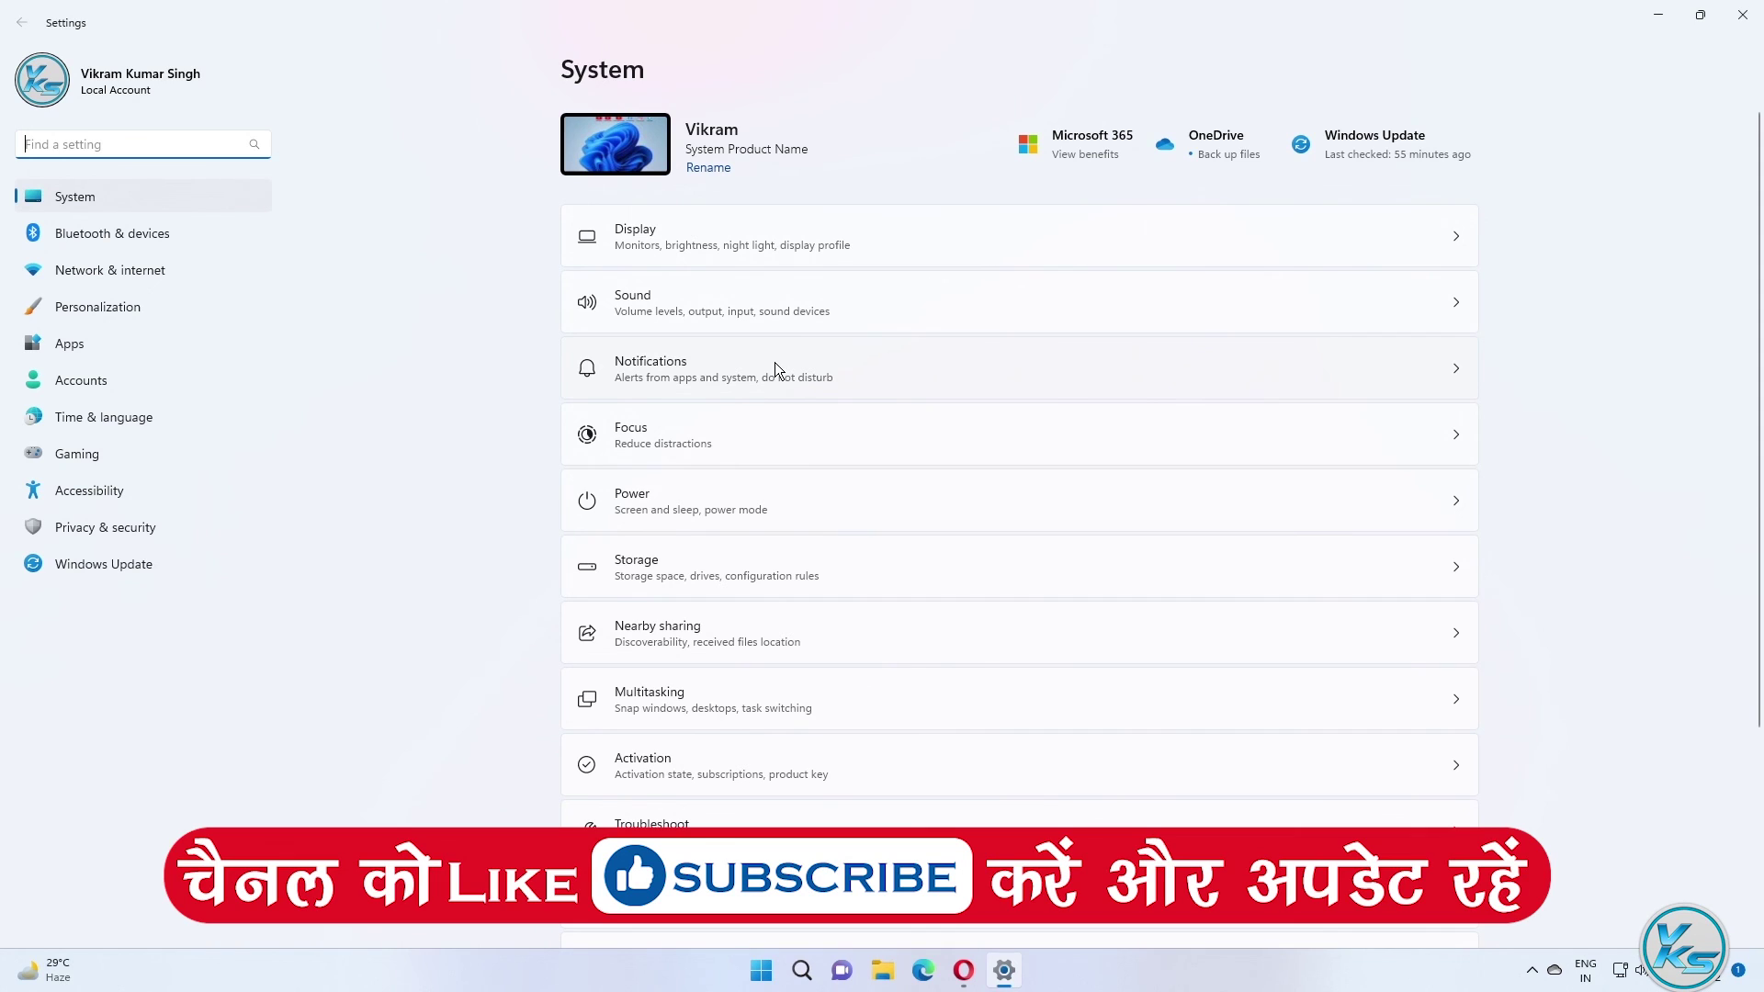
pyautogui.scroll(-3, 774, 368)
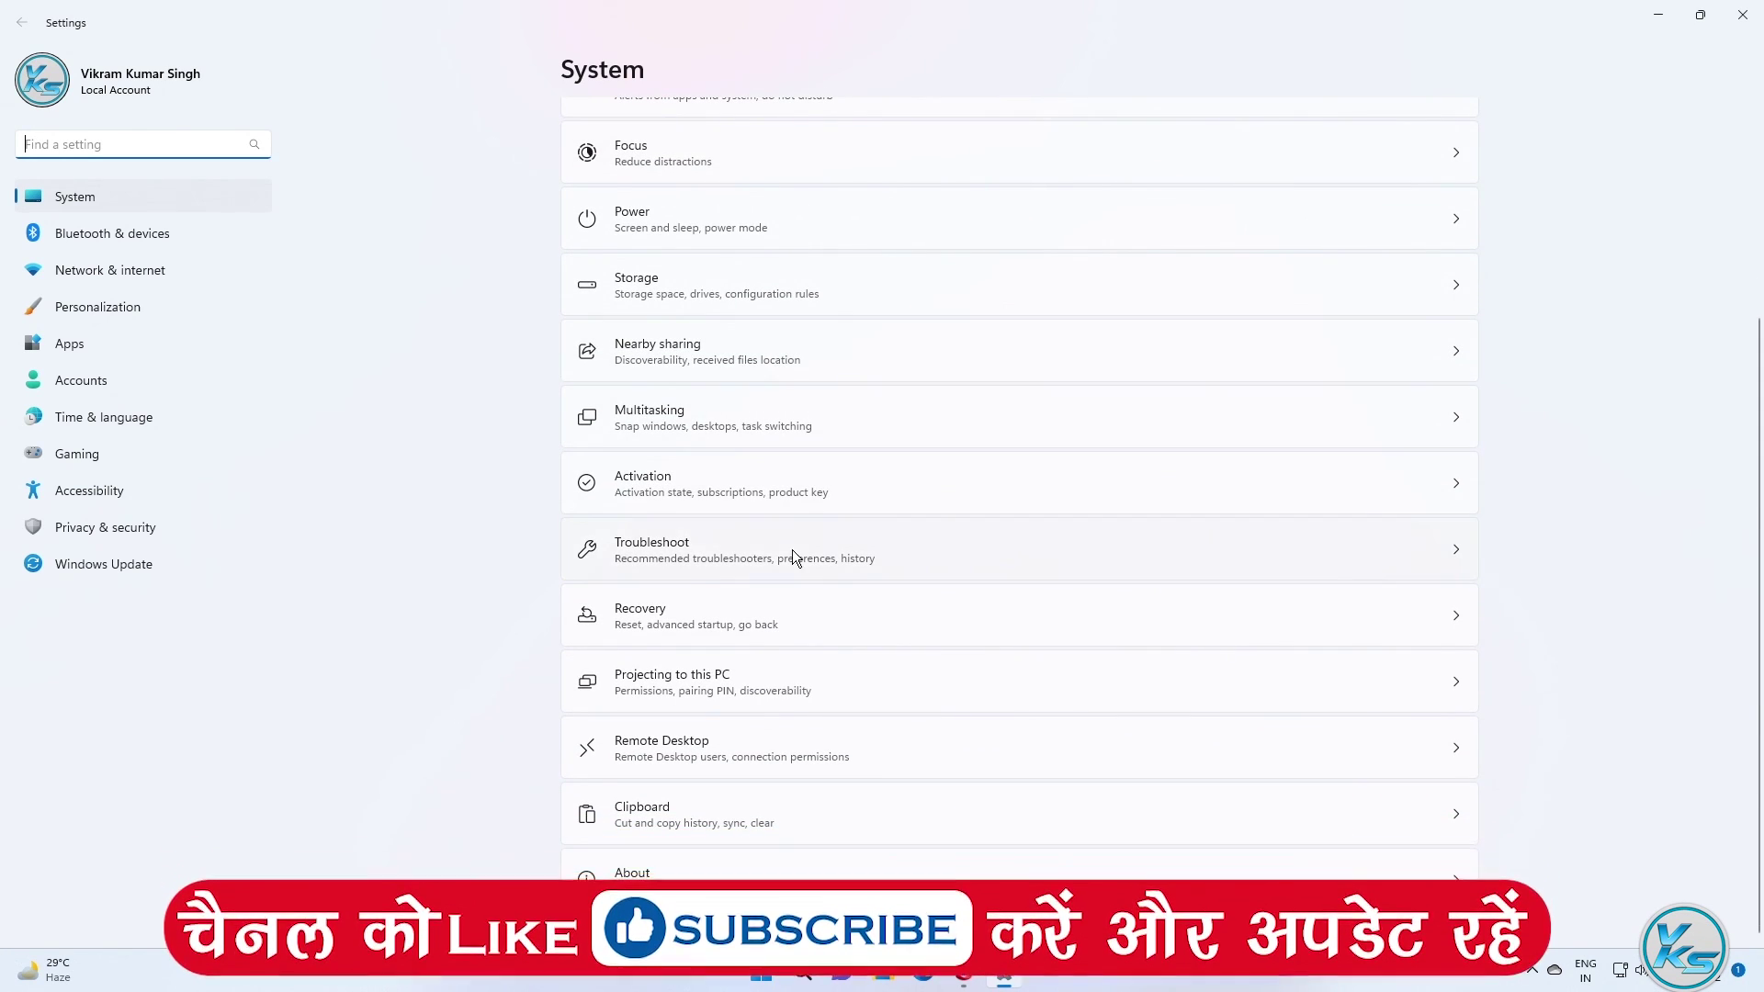
pyautogui.click(725, 614)
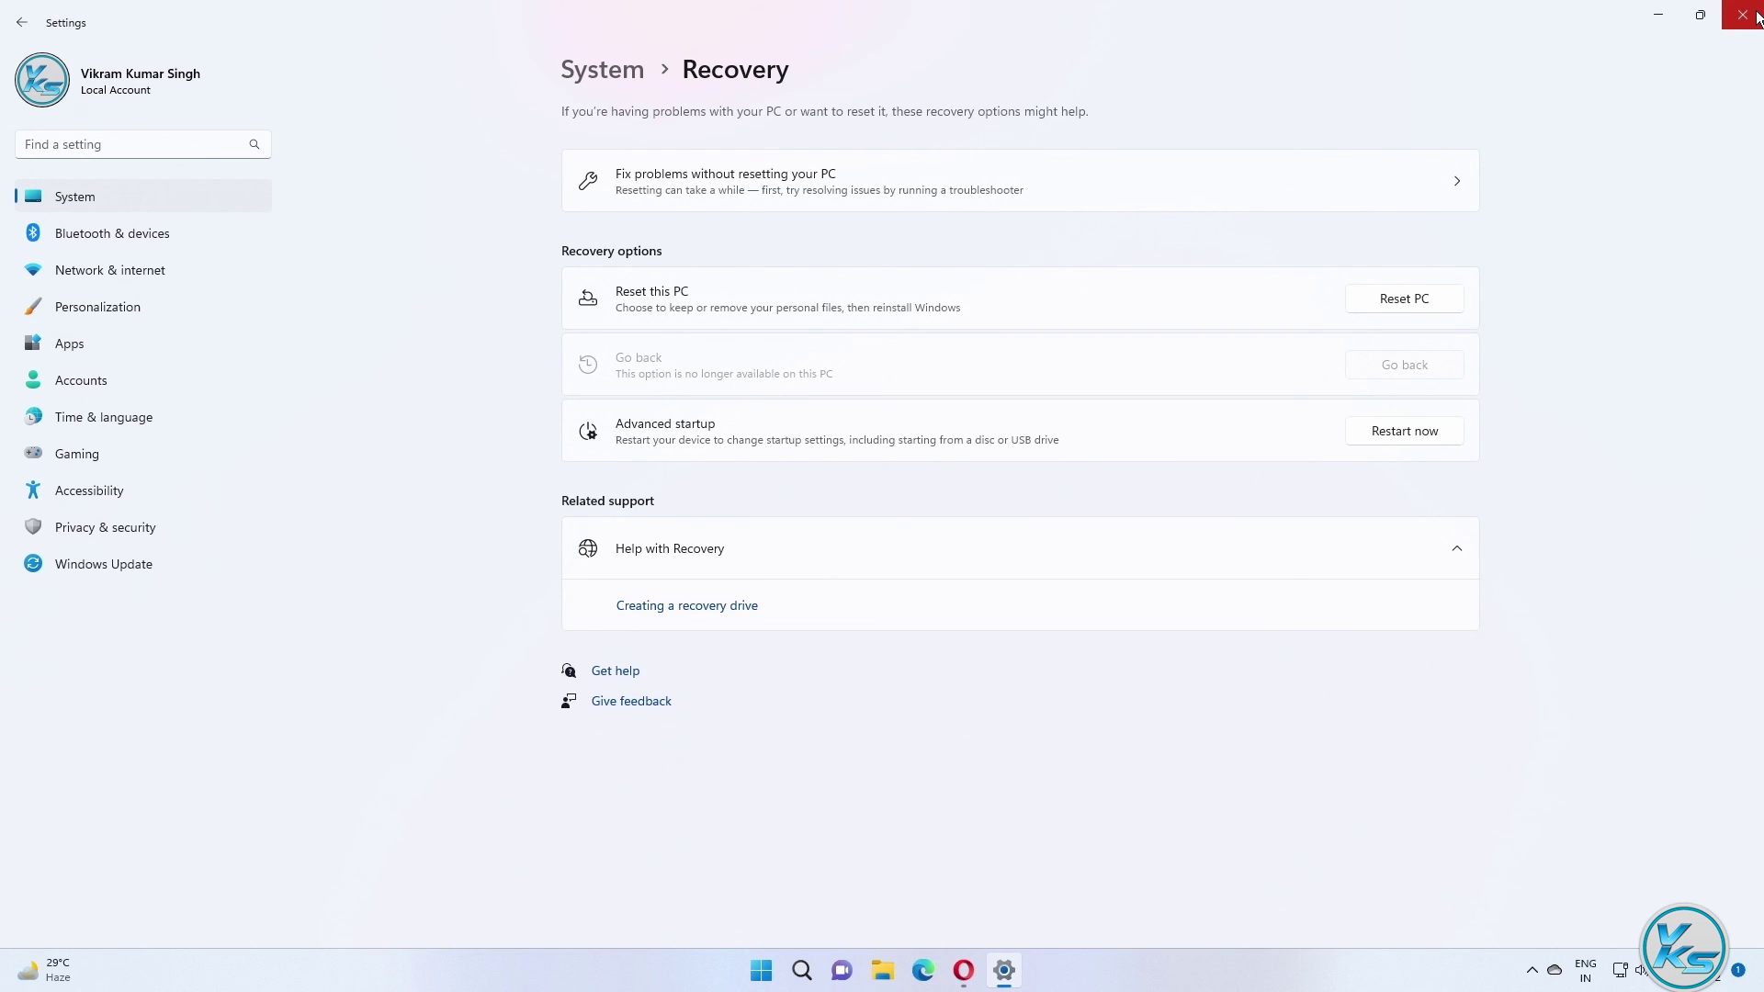
pyautogui.click(1754, 16)
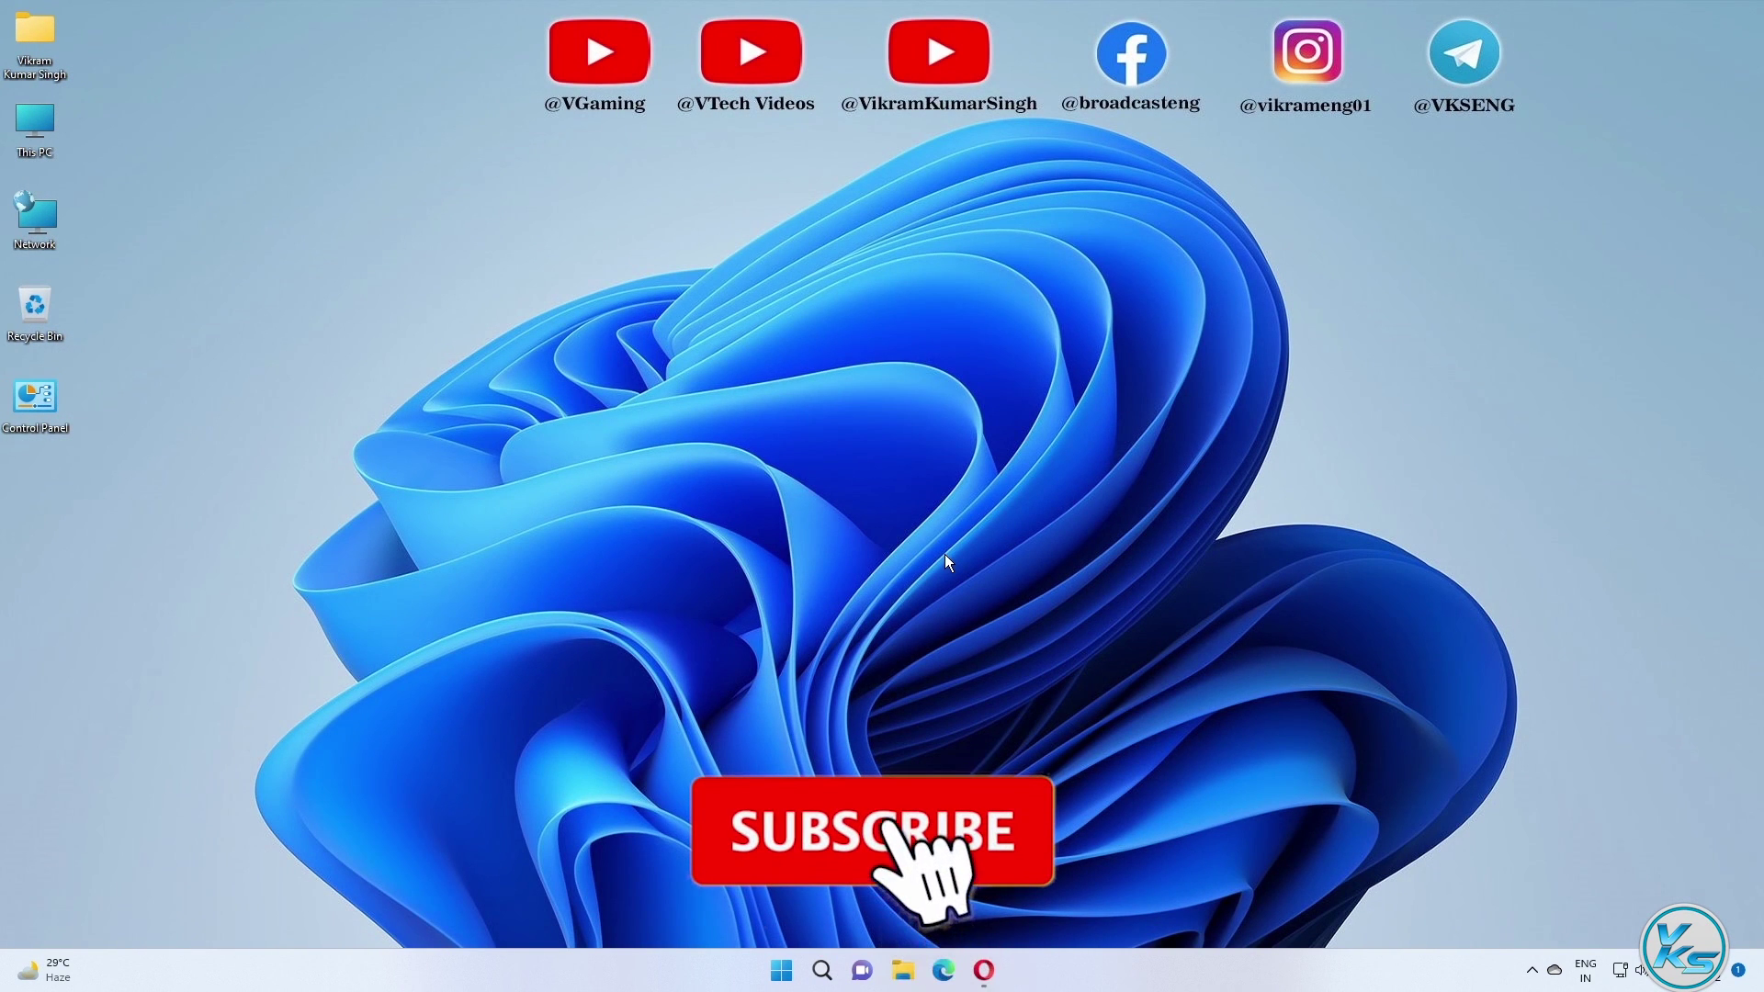